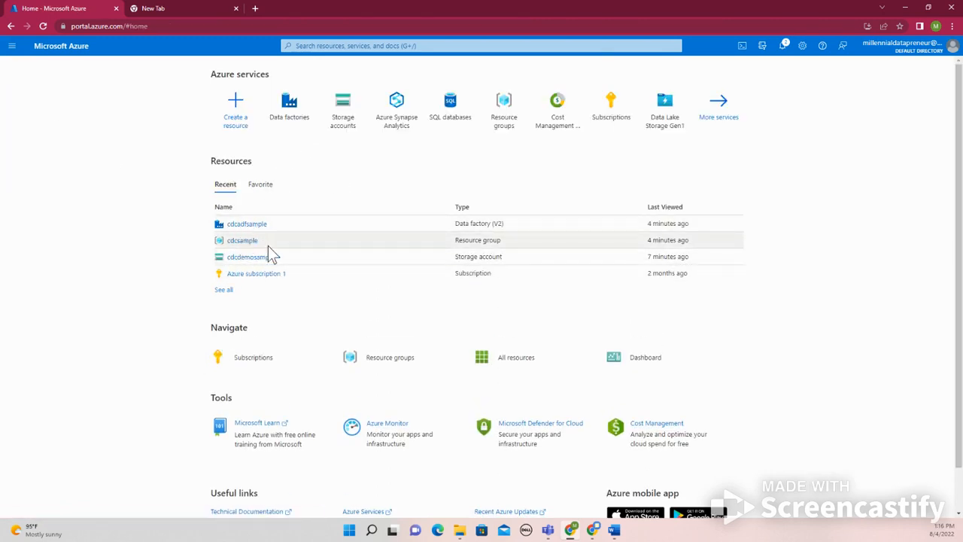
Review the prerequisite tools in the Cdcproject readme on GitHub, highlighting the Azure Synapse SQL pool entry, and return to the Azure portal
{"action": "left_click_drag", "start_coordinate": [247, 224], "coordinate": [258, 244]}
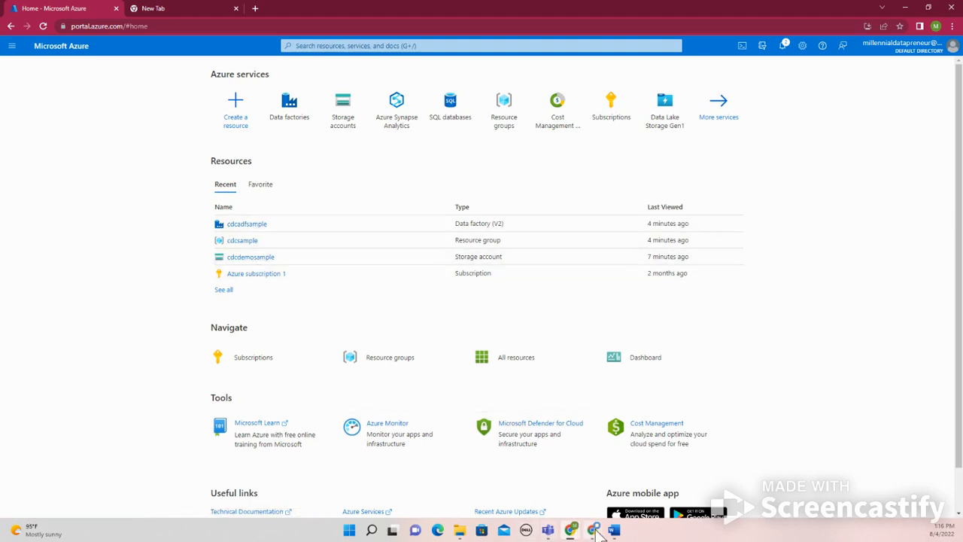
{"action": "mouse_move", "coordinate": [593, 530]}
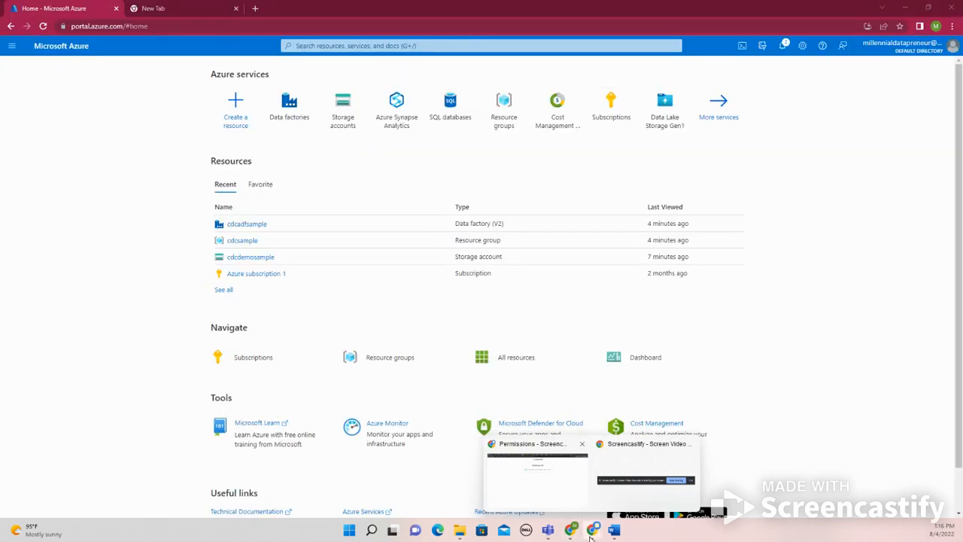
{"action": "left_click", "coordinate": [548, 498]}
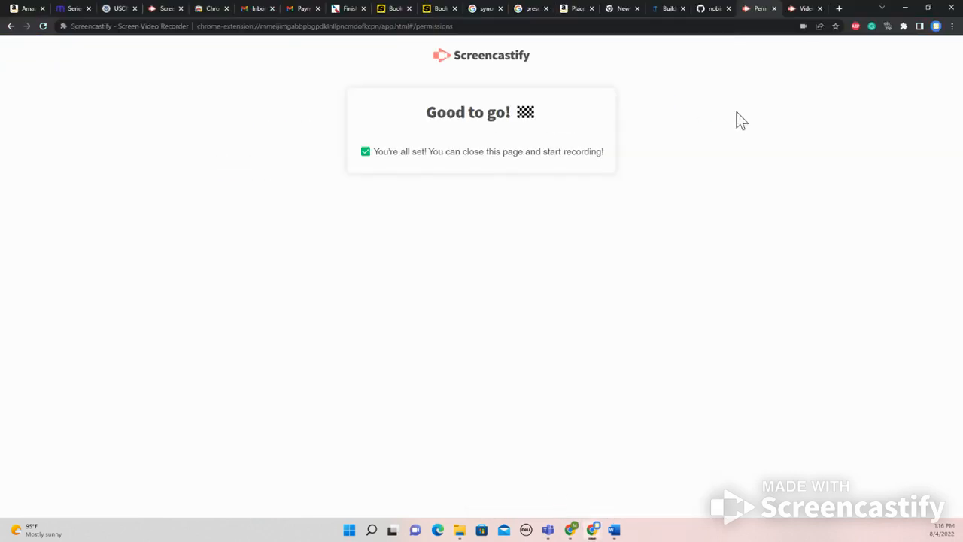
{"action": "left_click", "coordinate": [707, 9]}
{"action": "left_click", "coordinate": [302, 284]}
{"action": "left_click_drag", "start_coordinate": [301, 283], "coordinate": [219, 290]}
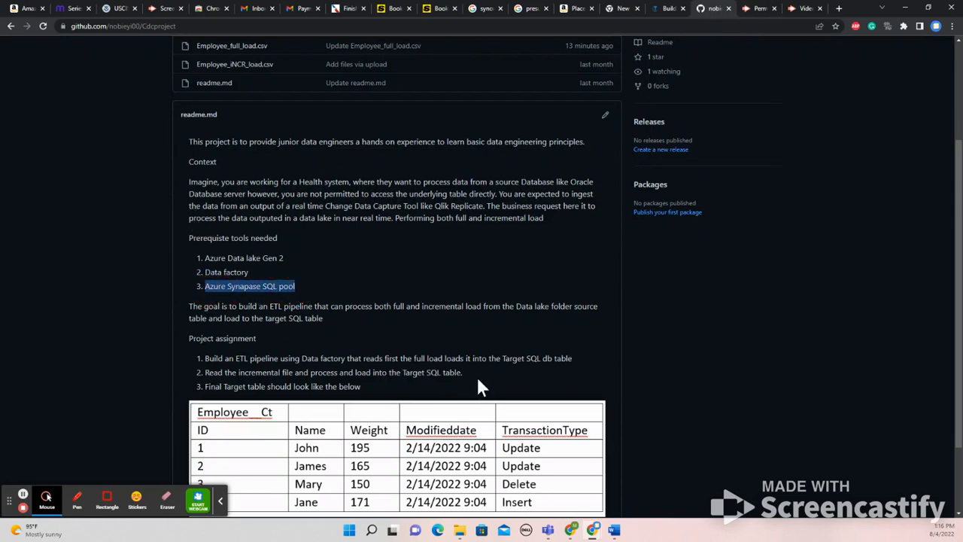
{"action": "mouse_move", "coordinate": [593, 529]}
{"action": "left_click", "coordinate": [587, 451]}
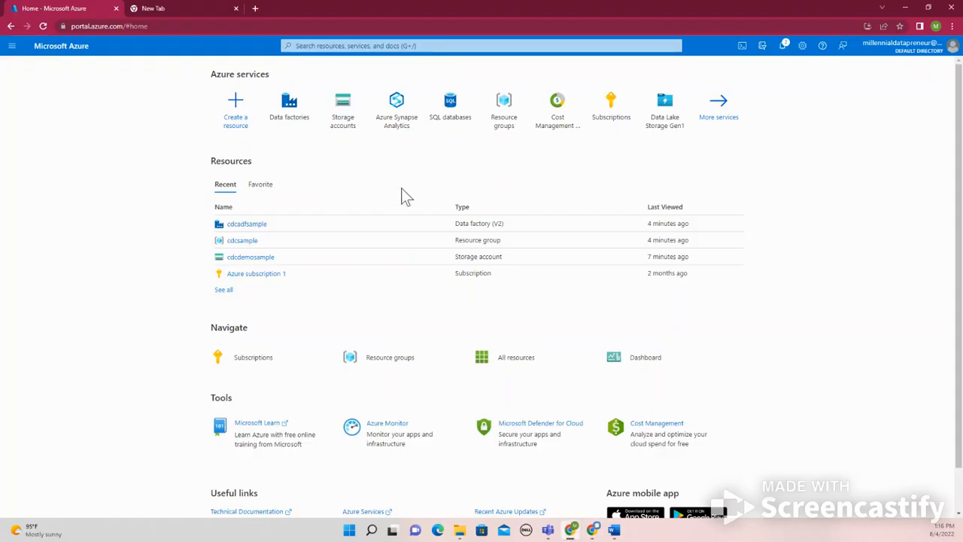
Search the portal for Azure Synapse Analytics and start creating a new Synapse workspace
{"action": "left_click", "coordinate": [338, 45]}
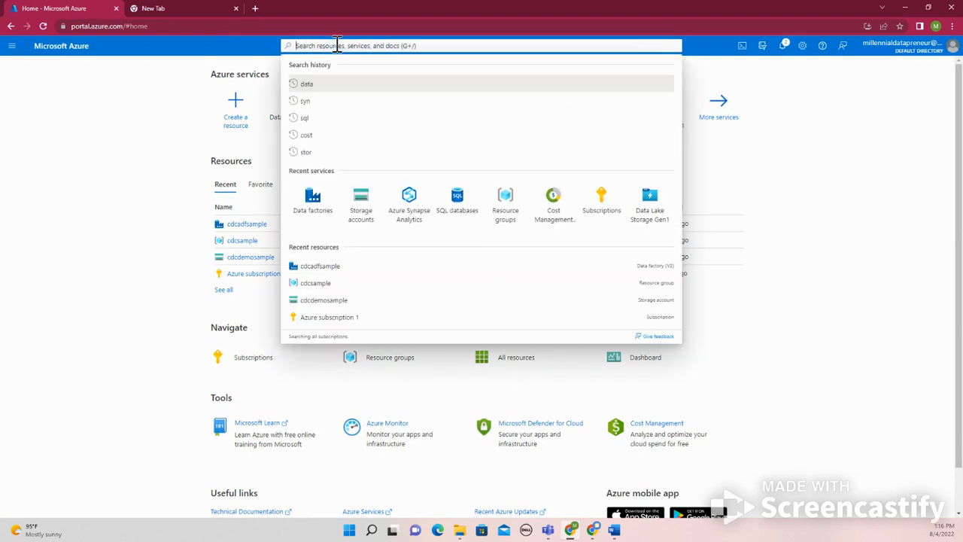
{"action": "type", "text": "synac"}
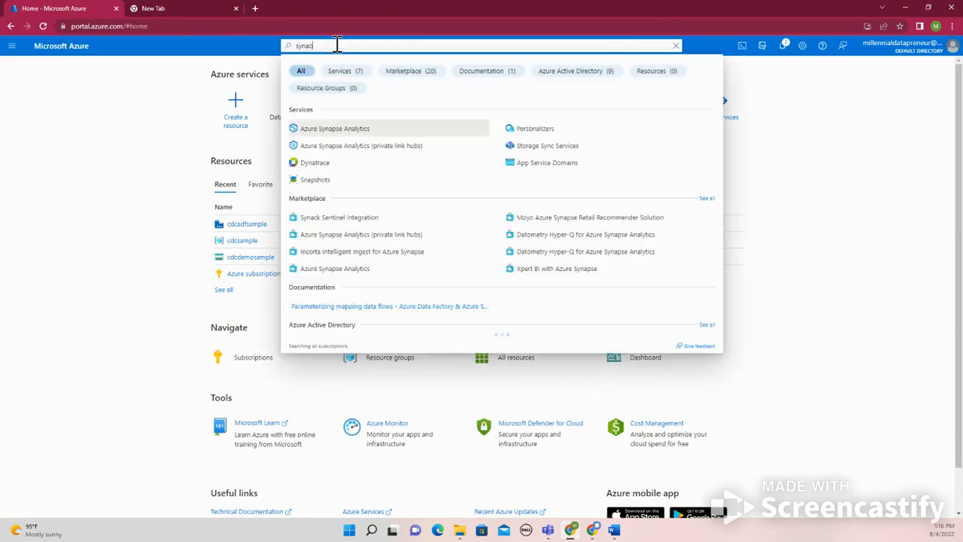
{"action": "type", "text": "s"}
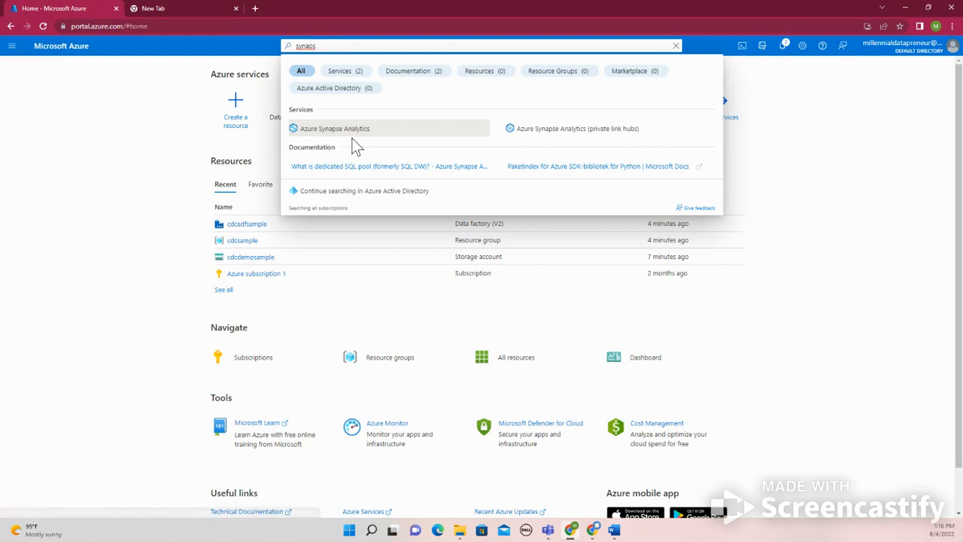
{"action": "left_click", "coordinate": [352, 137]}
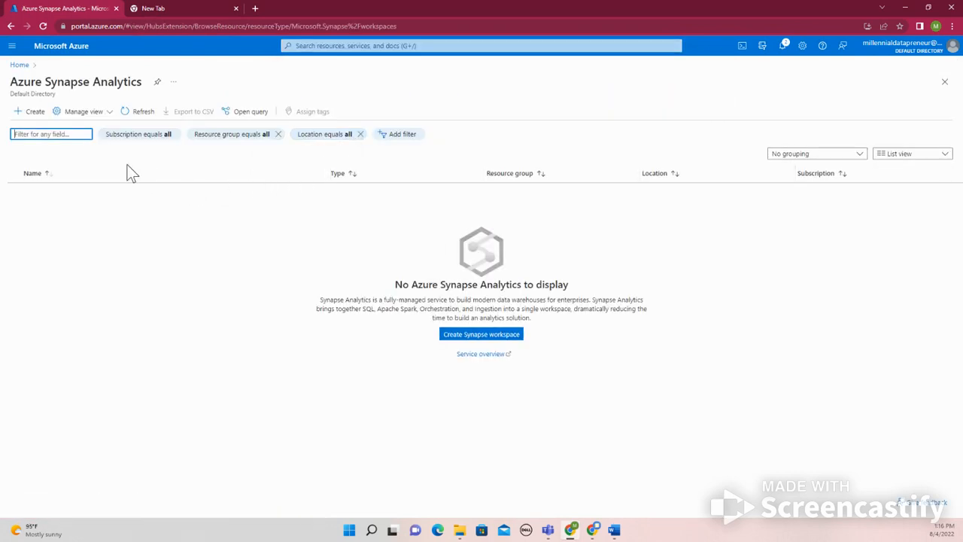
{"action": "left_click", "coordinate": [33, 117]}
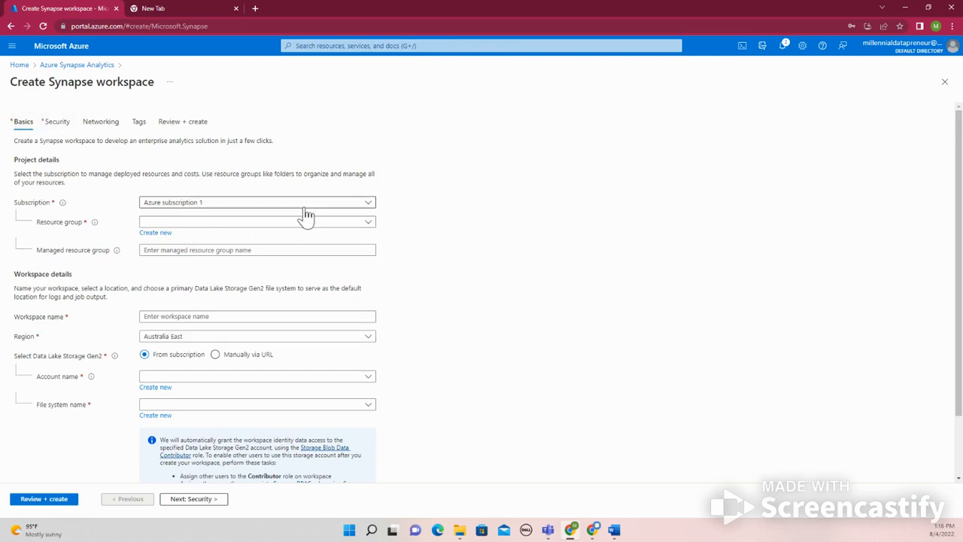
Assign the Synapse workspace to the cdcsample resource group
{"action": "left_click", "coordinate": [171, 223]}
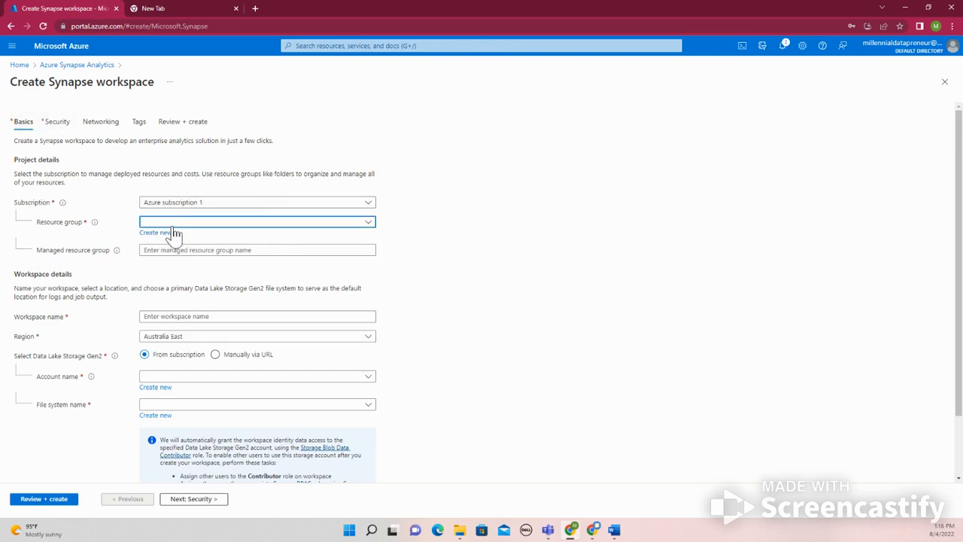
{"action": "left_click", "coordinate": [181, 256]}
{"action": "left_click", "coordinate": [193, 252]}
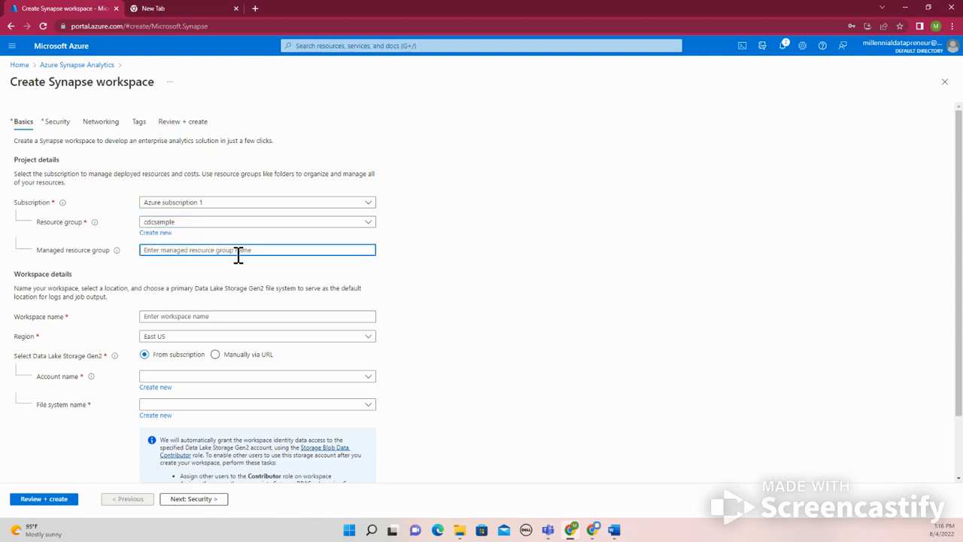
Name the Synapse workspace cdcsamplesynapse
{"action": "scroll", "coordinate": [210, 286], "scroll_direction": "down", "scroll_amount": 1}
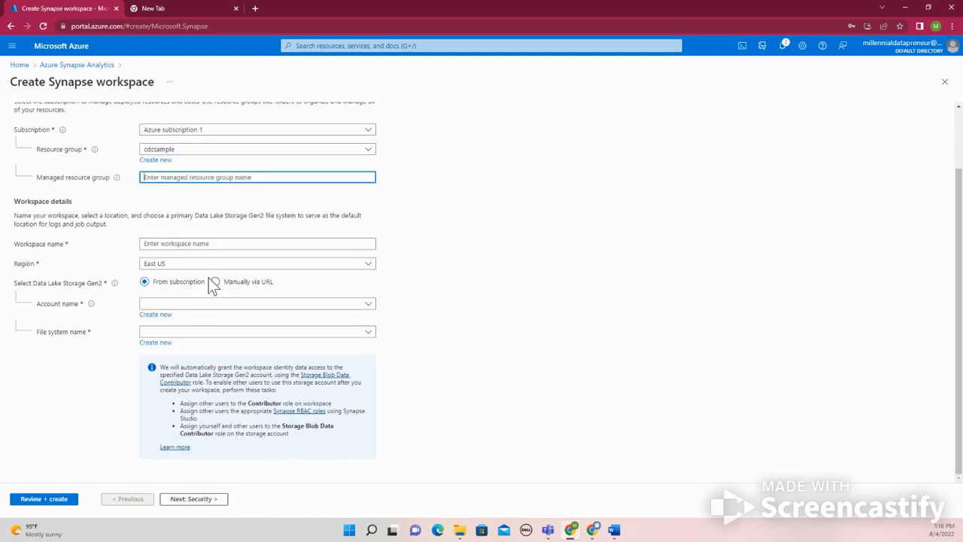
{"action": "left_click", "coordinate": [150, 245]}
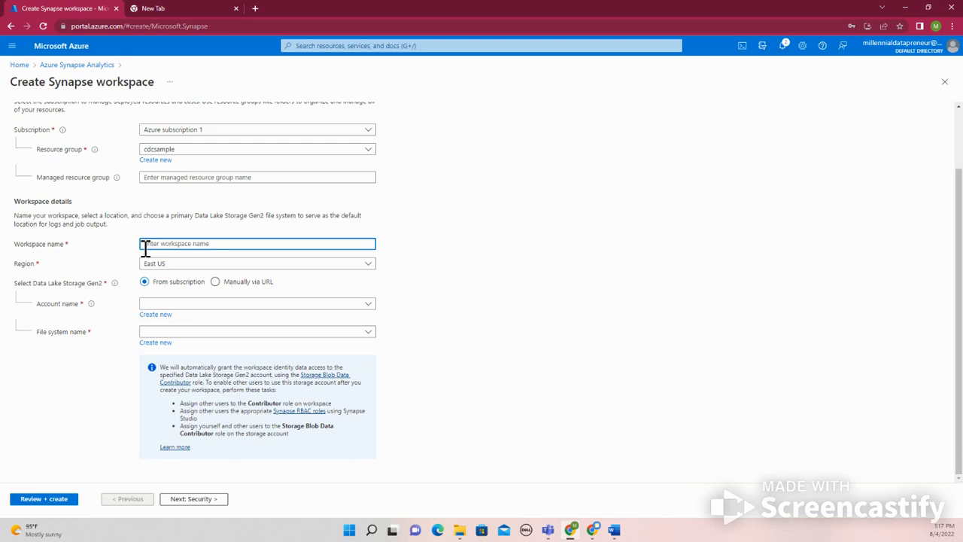
{"action": "type", "text": "cdcsamplesynapse"}
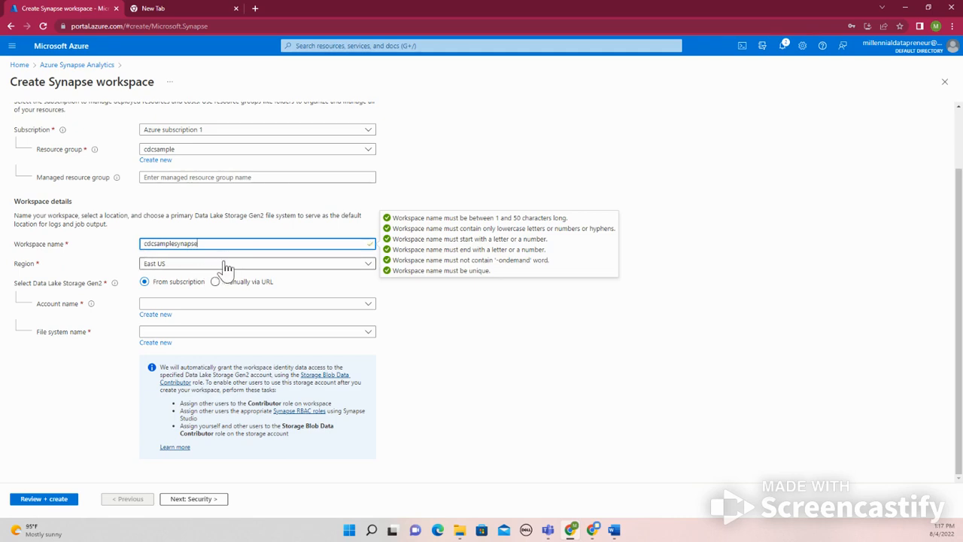
Select cdcdemosample as the Data Lake Storage Gen2 account and create a new file system named synapse in it
{"action": "left_click", "coordinate": [181, 309]}
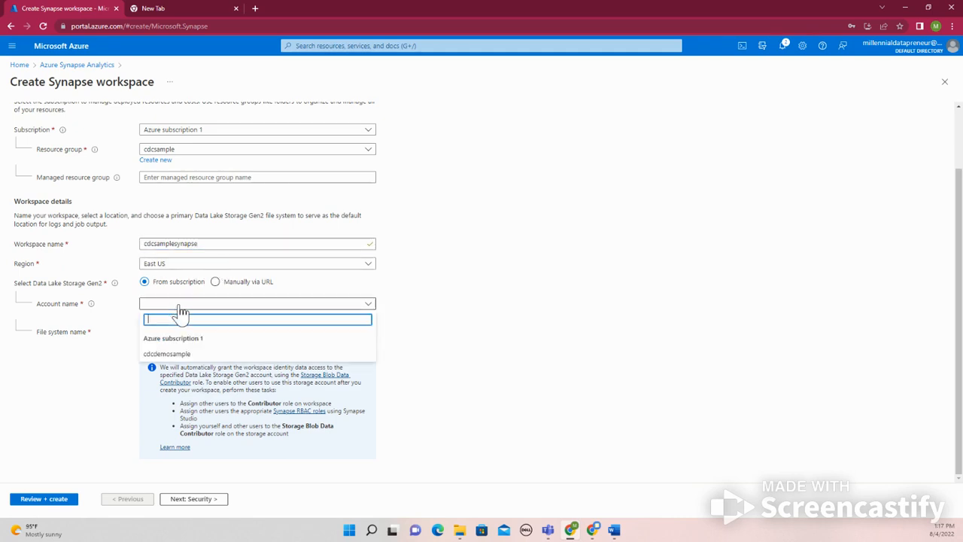
{"action": "left_click", "coordinate": [179, 354]}
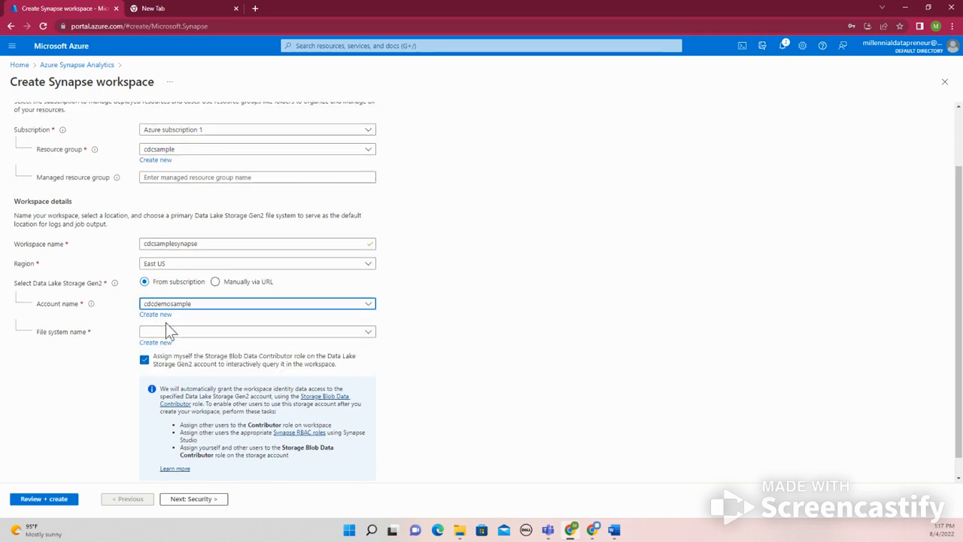
{"action": "left_click", "coordinate": [186, 333]}
{"action": "left_click", "coordinate": [200, 343]}
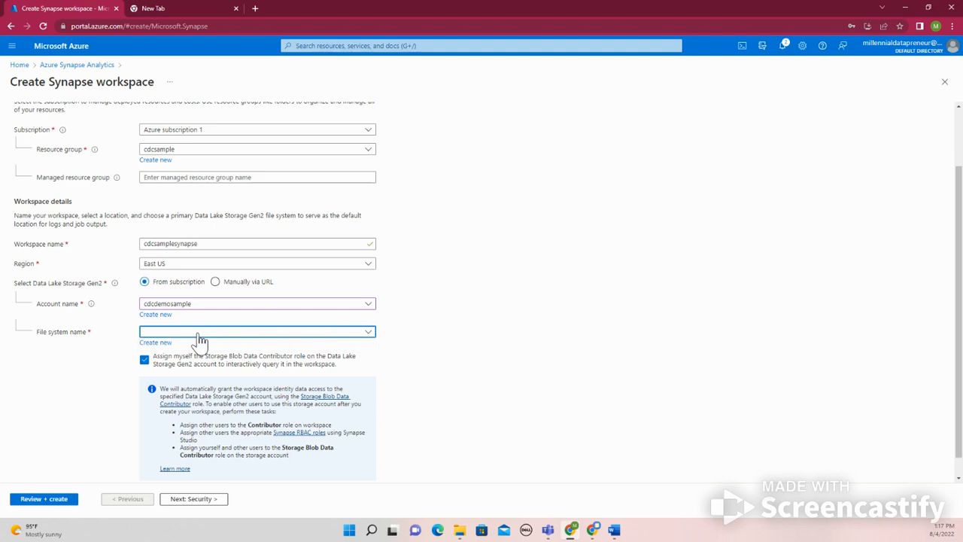
{"action": "left_click", "coordinate": [157, 345]}
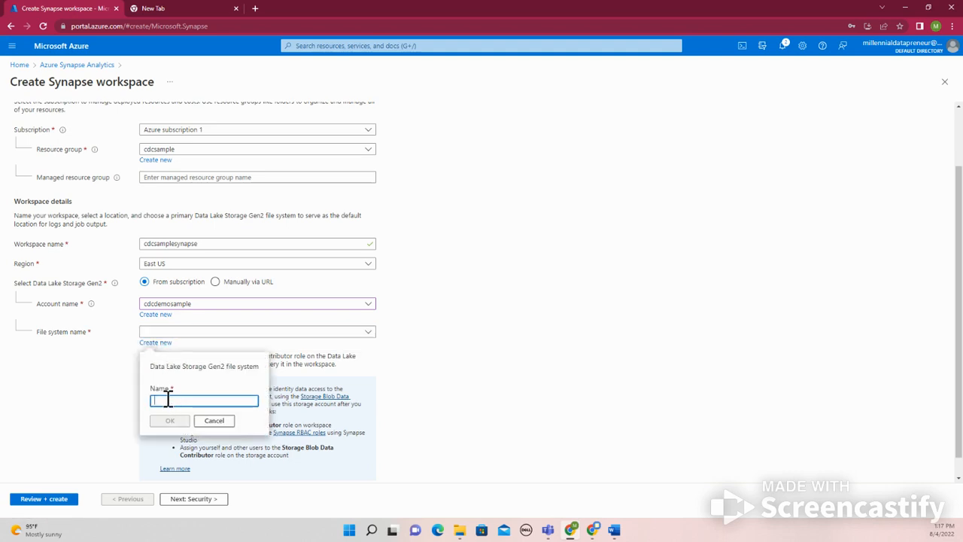
{"action": "type", "text": "synapse"}
{"action": "left_click", "coordinate": [169, 420]}
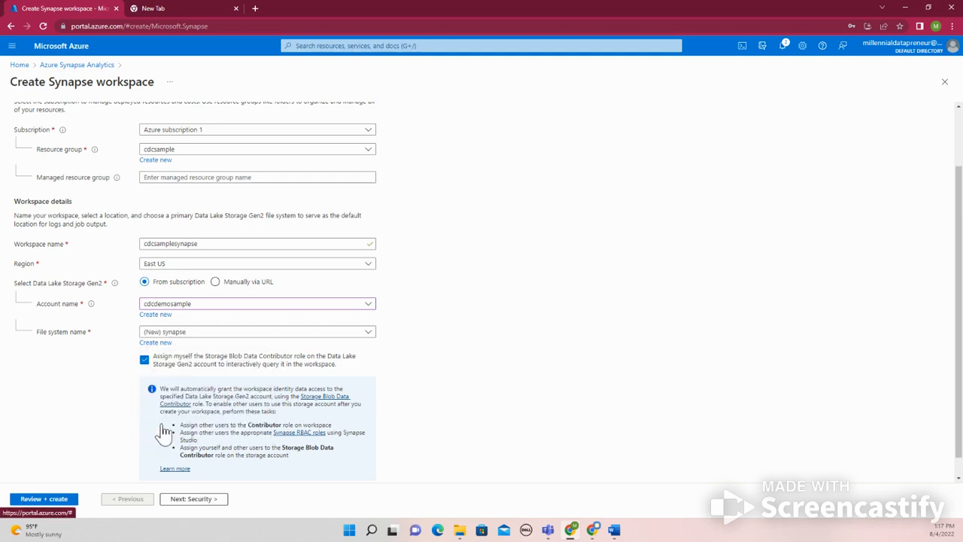
In the workspace's security settings, copy the password from the browser's save prompt and paste it as the SQL password and its confirmation
{"action": "scroll", "coordinate": [194, 356], "scroll_direction": "down", "scroll_amount": 1}
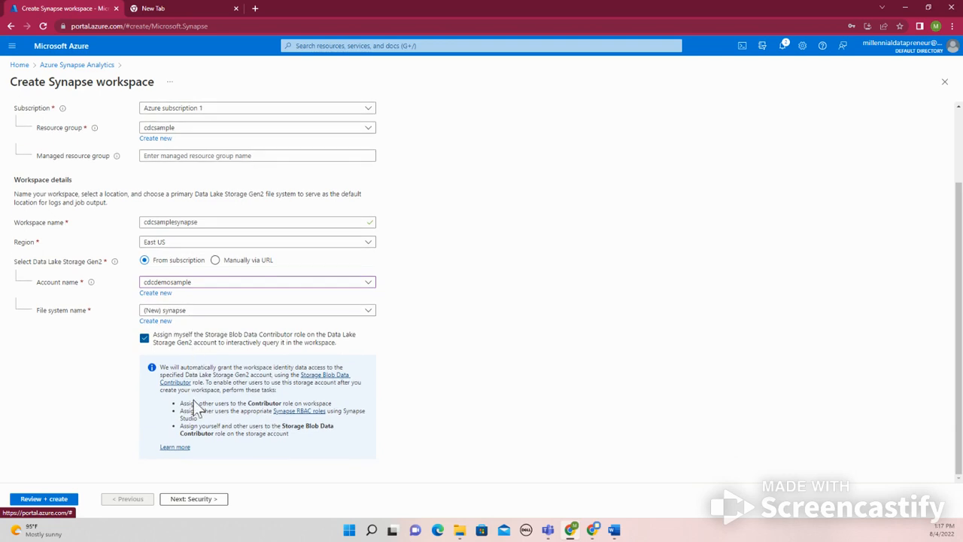
{"action": "left_click", "coordinate": [183, 503]}
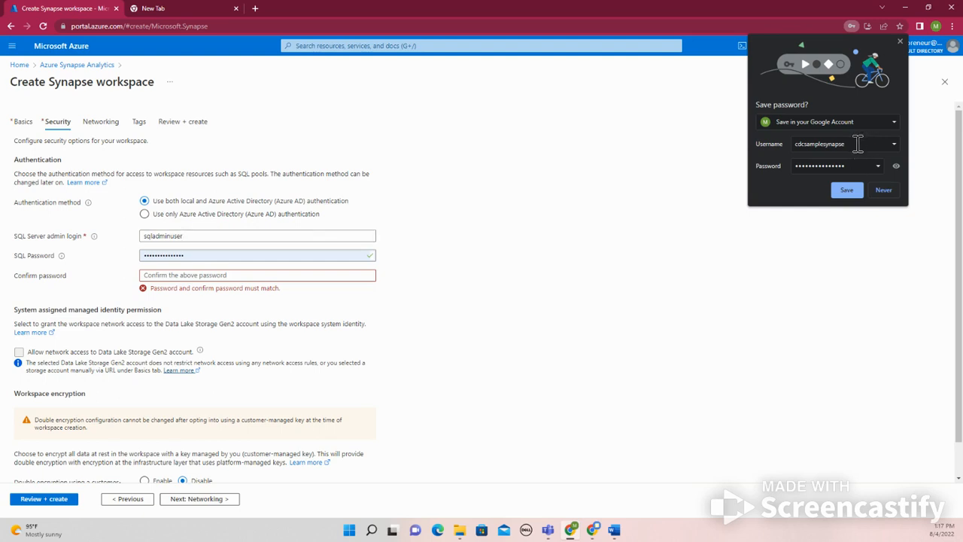
{"action": "left_click", "coordinate": [189, 255]}
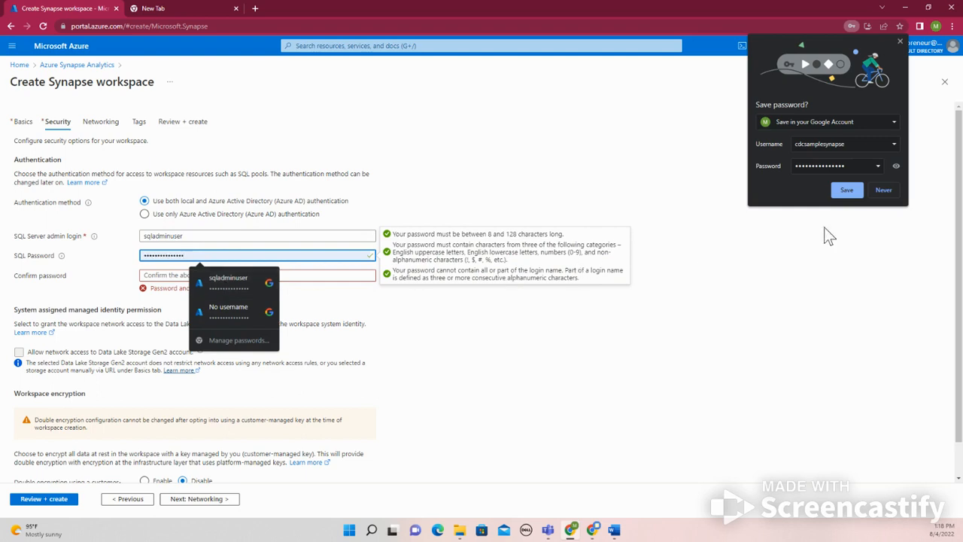
{"action": "left_click", "coordinate": [895, 166]}
{"action": "left_click_drag", "start_coordinate": [862, 167], "coordinate": [760, 164]}
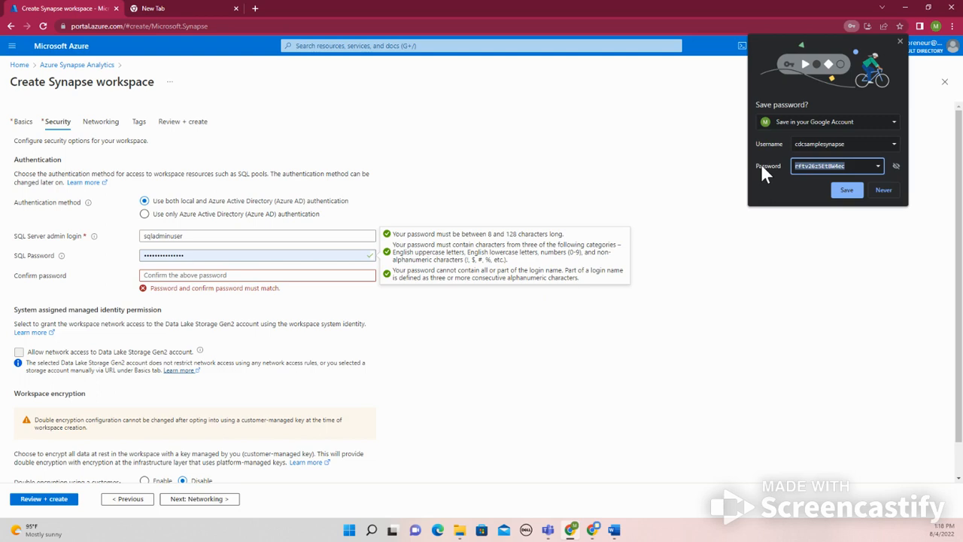
{"action": "left_click", "coordinate": [215, 257]}
{"action": "left_click_drag", "start_coordinate": [215, 258], "coordinate": [106, 268]}
{"action": "key", "text": "ctrl+v"}
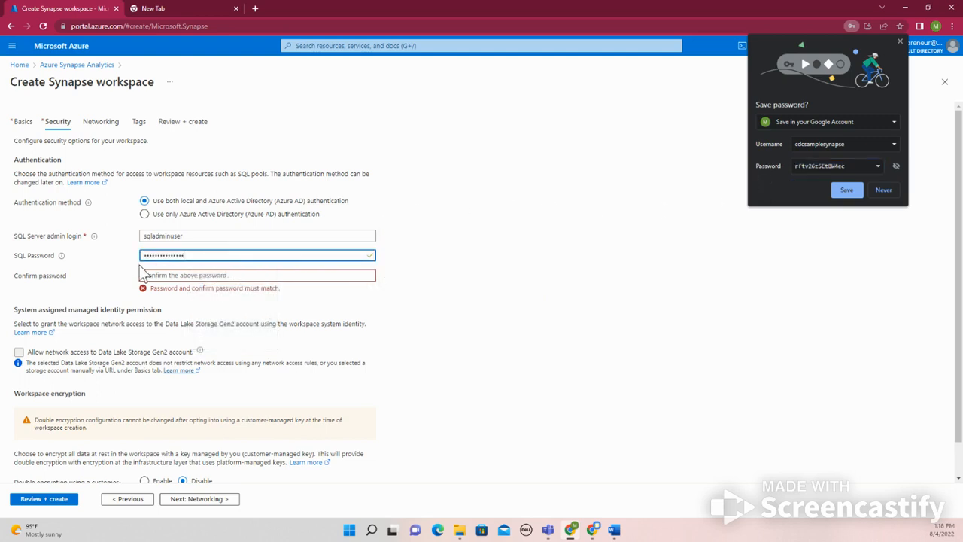
{"action": "left_click", "coordinate": [206, 277]}
{"action": "key", "text": "ctrl+v"}
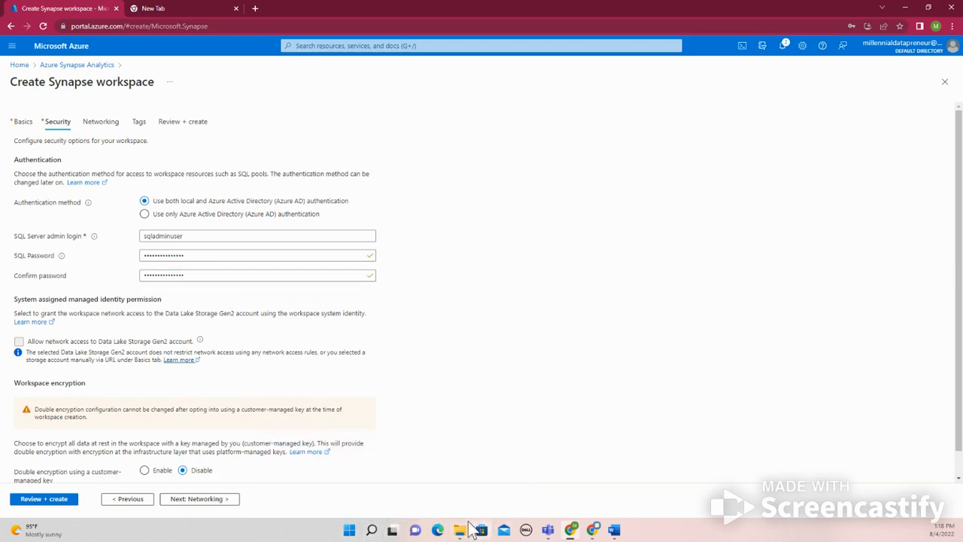
Find and open Notepad with a blank document, and place its window beside the workspace form
{"action": "mouse_move", "coordinate": [460, 531]}
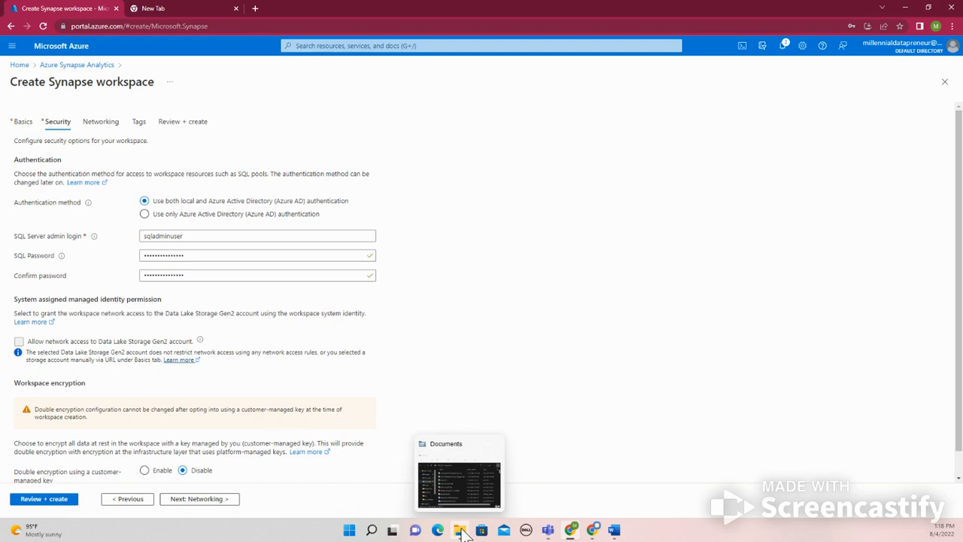
{"action": "left_click", "coordinate": [461, 531]}
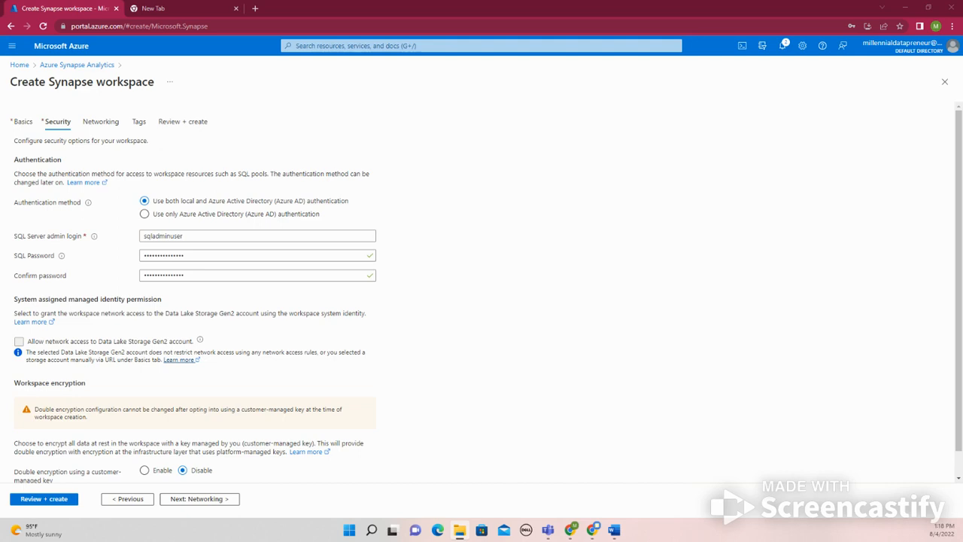
{"action": "left_click", "coordinate": [349, 530]}
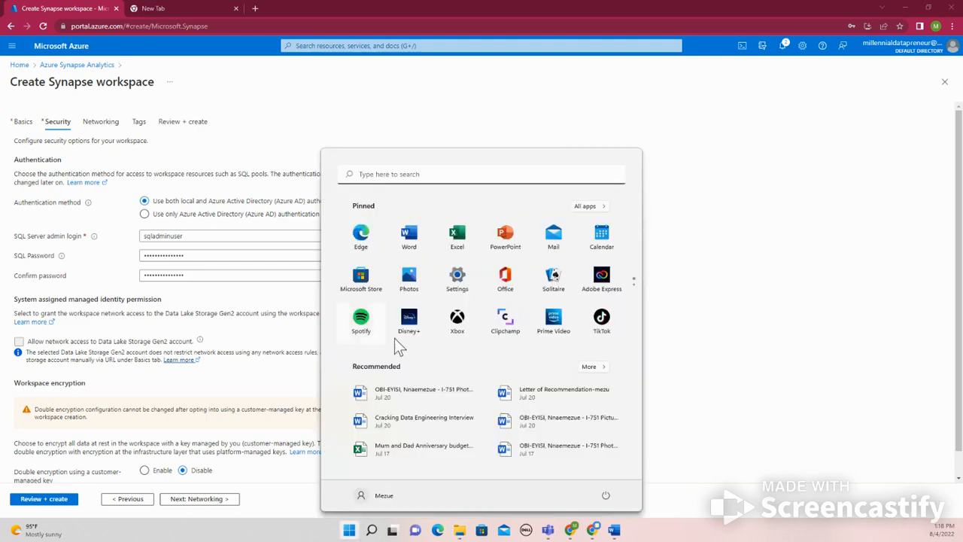
{"action": "left_click", "coordinate": [408, 174]}
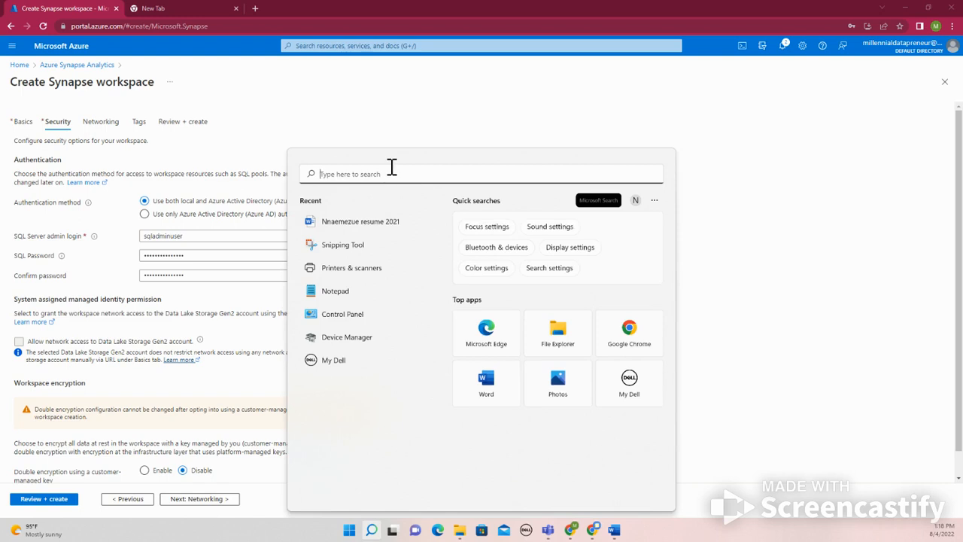
{"action": "type", "text": "notepad"}
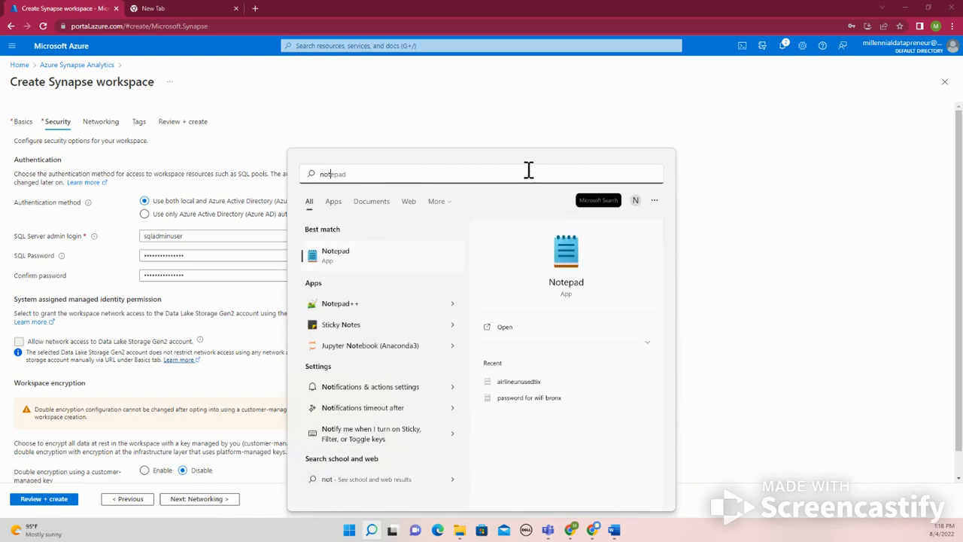
{"action": "left_click", "coordinate": [342, 257]}
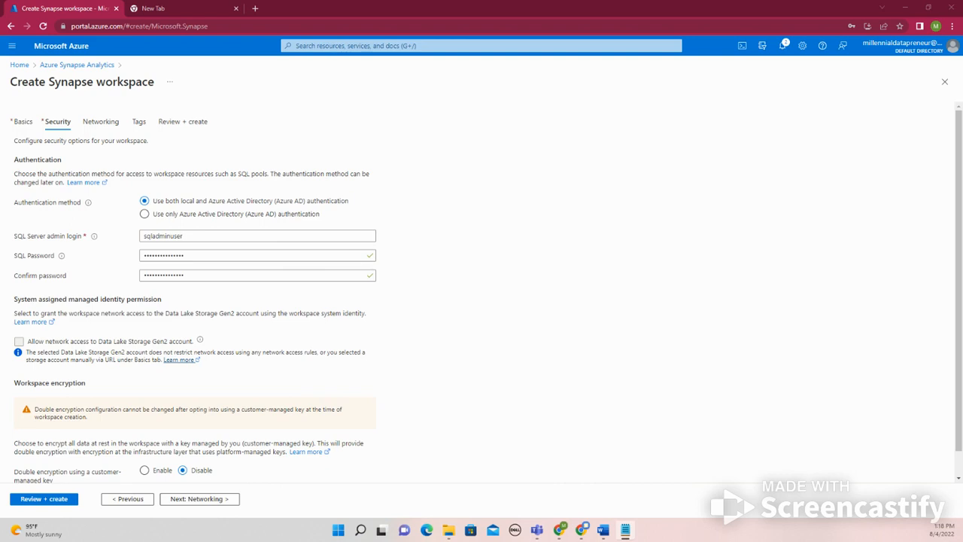
{"action": "left_click_drag", "start_coordinate": [579, 538], "coordinate": [654, 223]}
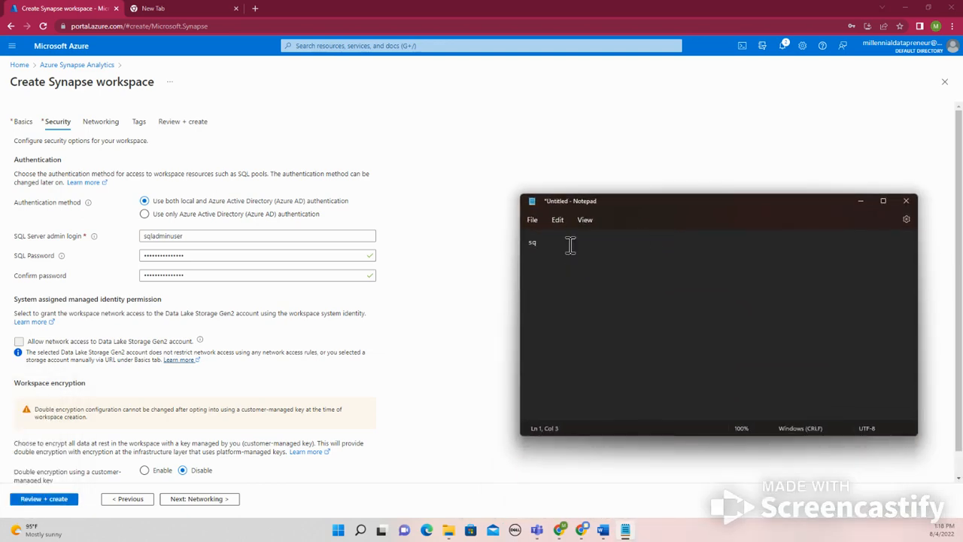
Clear the stray text in the note and write the line "sql server admin username:", followed by a new line
{"action": "key", "text": "ctrl+z"}
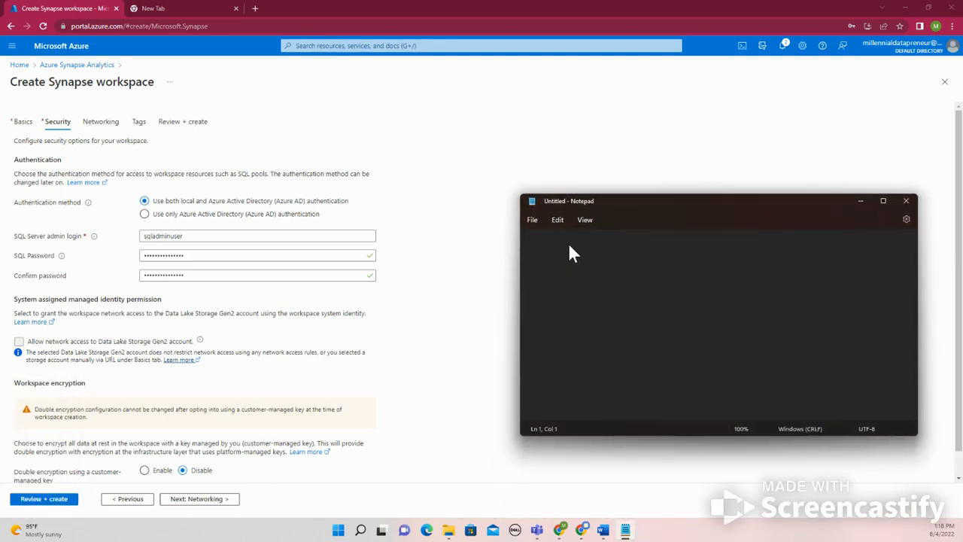
{"action": "type", "text": "sql server admin username:"}
{"action": "key", "text": "Return"}
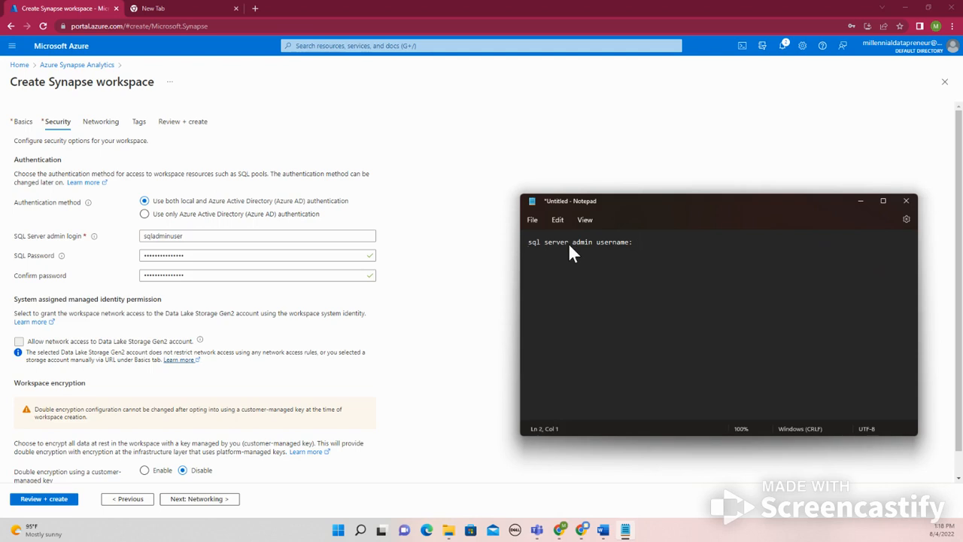
In the note, add a "password:" line with the copied SQL password, and paste the SQL Server admin login after the username label
{"action": "type", "text": "password:"}
{"action": "key", "text": "ctrl+v"}
{"action": "left_click_drag", "start_coordinate": [193, 236], "coordinate": [138, 242]}
{"action": "key", "text": "ctrl+c"}
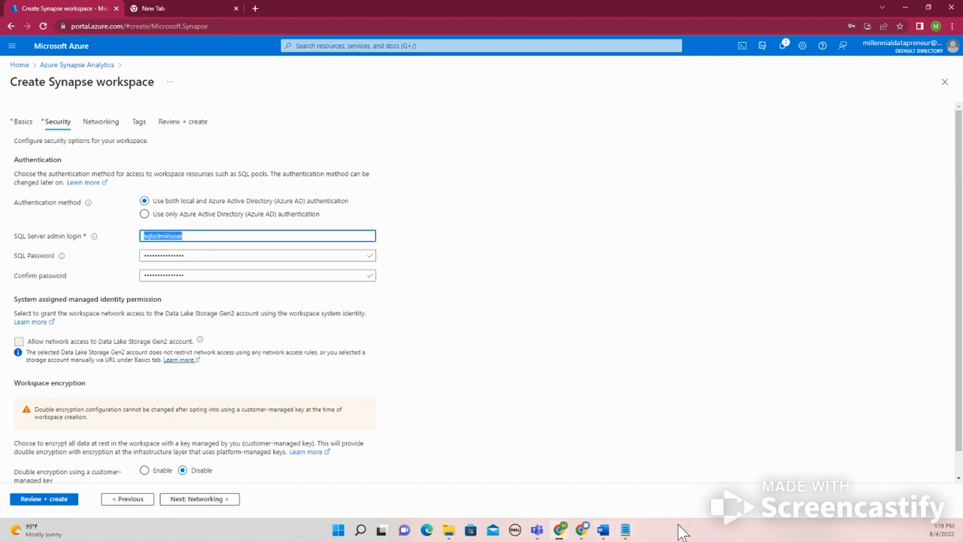
{"action": "left_click", "coordinate": [625, 530]}
{"action": "left_click", "coordinate": [648, 241]}
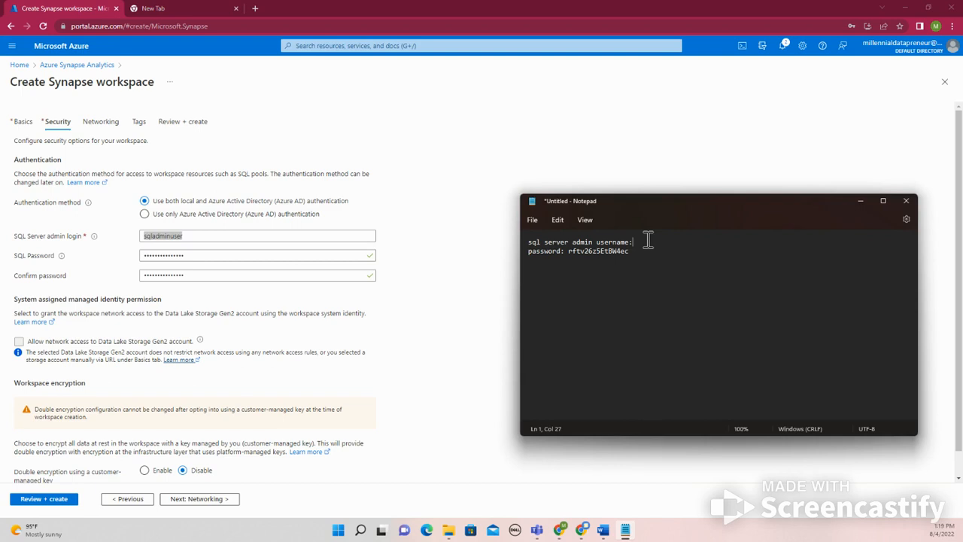
{"action": "key", "text": "ctrl+v"}
{"action": "left_click", "coordinate": [631, 252]}
Save the note in Documents as sqladminuser and minimize Notepad to return to the workspace form
{"action": "left_click", "coordinate": [532, 218]}
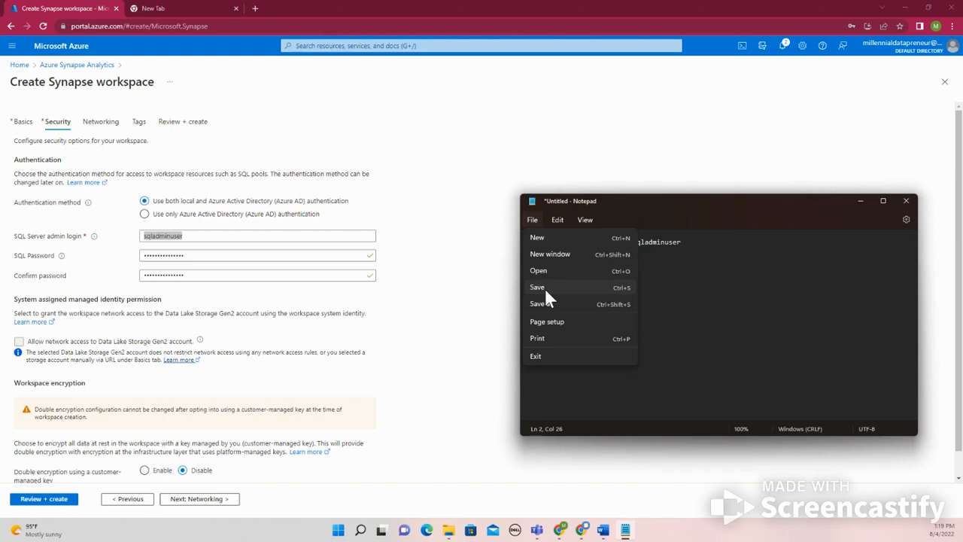
{"action": "left_click", "coordinate": [546, 292]}
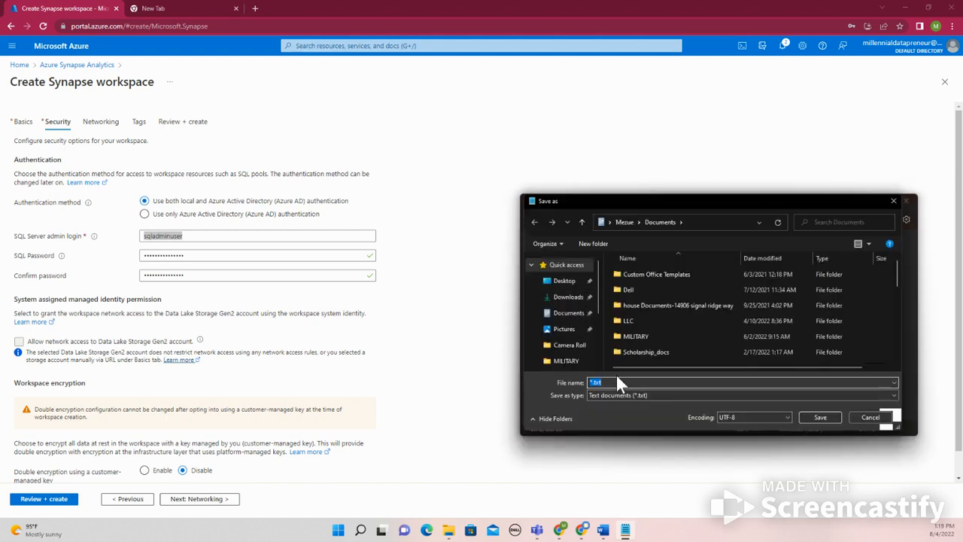
{"action": "type", "text": "s"}
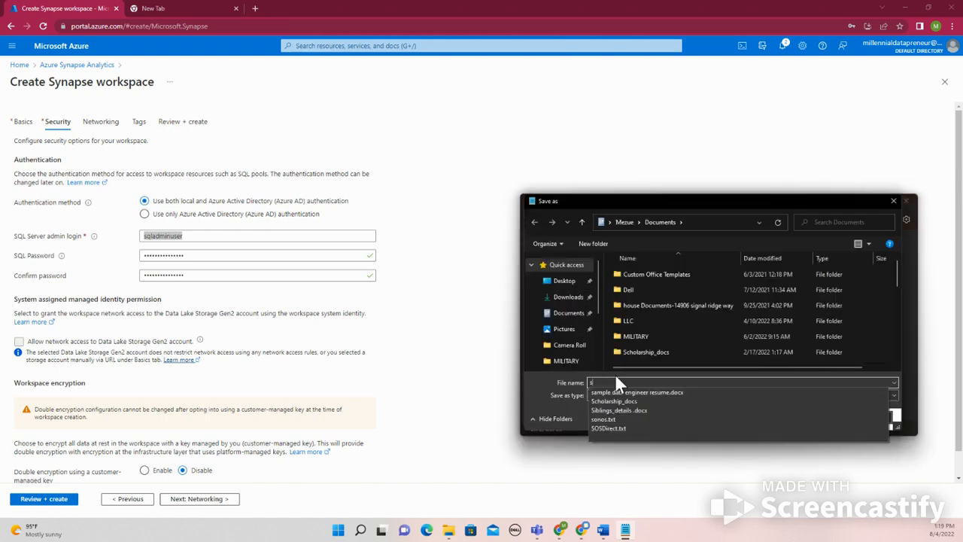
{"action": "type", "text": "qladminuser"}
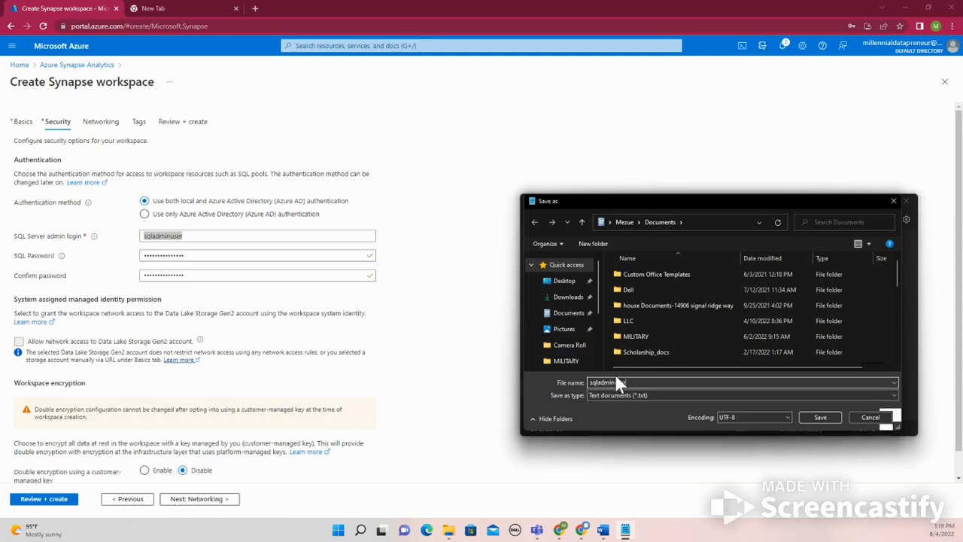
{"action": "left_click", "coordinate": [824, 416]}
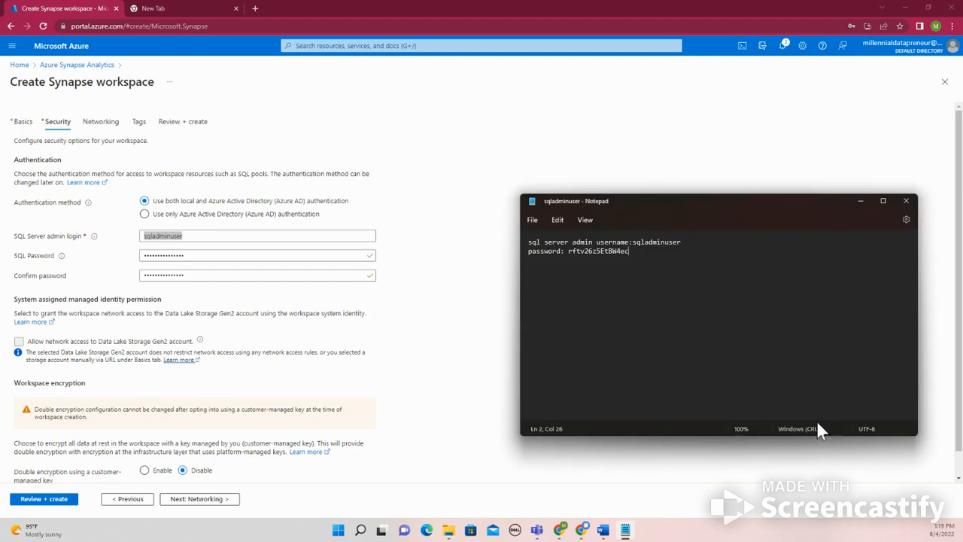
{"action": "left_click", "coordinate": [861, 202]}
Review the system assigned managed identity permission, its Data Lake Storage network access note, and the workspace double encryption setting
{"action": "scroll", "coordinate": [376, 298], "scroll_direction": "down", "scroll_amount": 1}
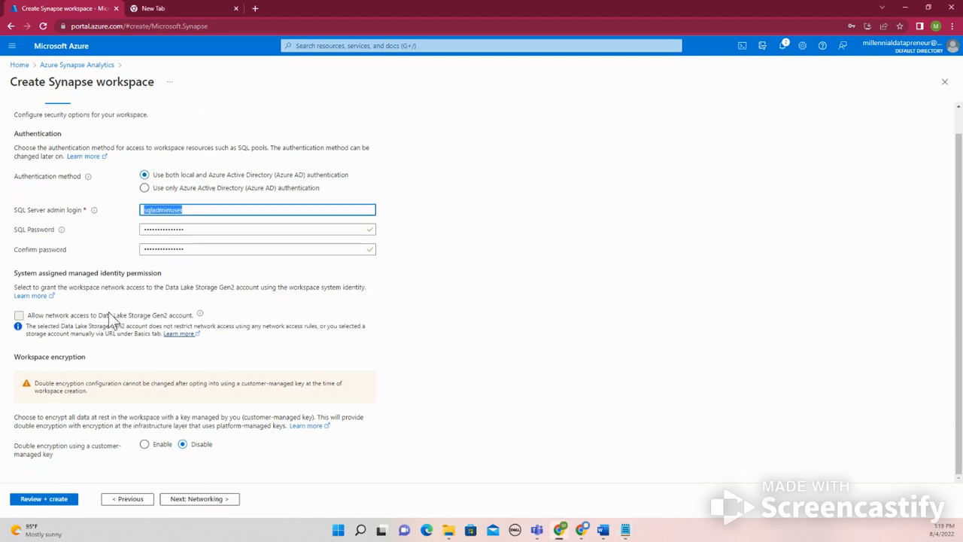
{"action": "left_click_drag", "start_coordinate": [15, 275], "coordinate": [171, 279]}
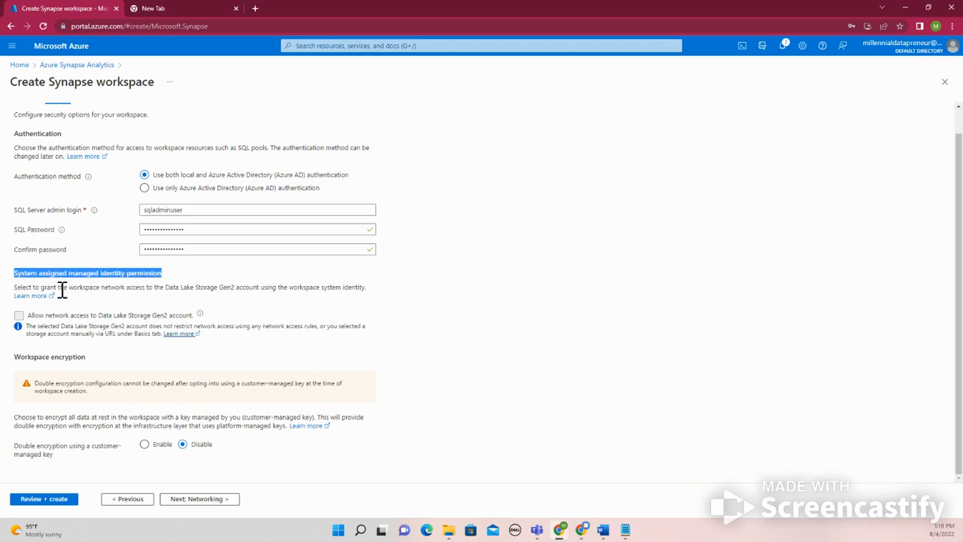
{"action": "left_click_drag", "start_coordinate": [15, 287], "coordinate": [333, 295]}
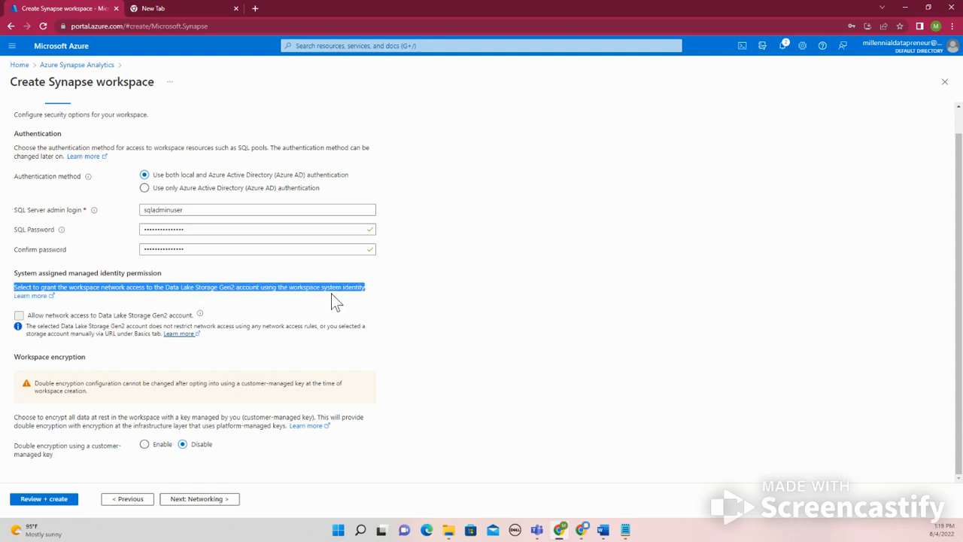
{"action": "left_click", "coordinate": [18, 317]}
{"action": "left_click_drag", "start_coordinate": [26, 328], "coordinate": [191, 340]}
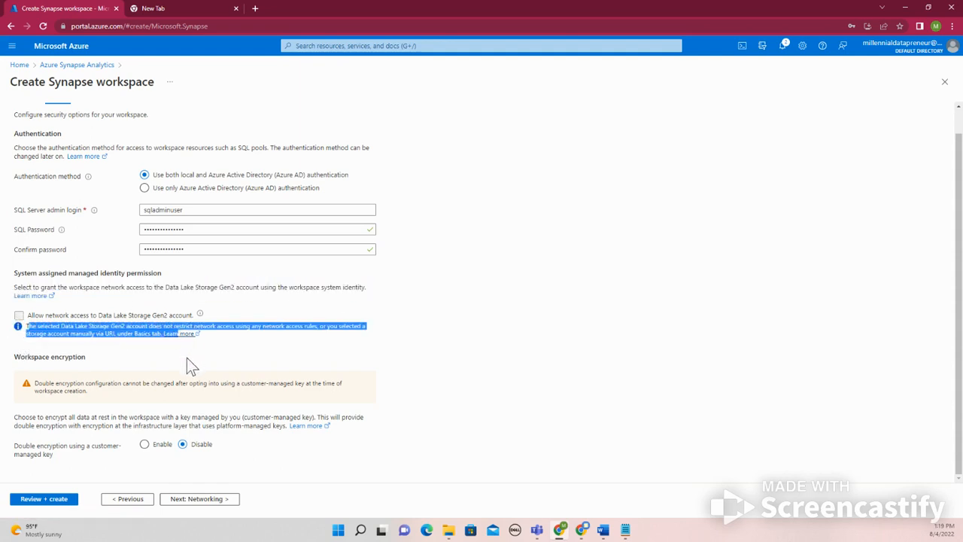
{"action": "left_click", "coordinate": [219, 351]}
{"action": "mouse_move", "coordinate": [200, 316]}
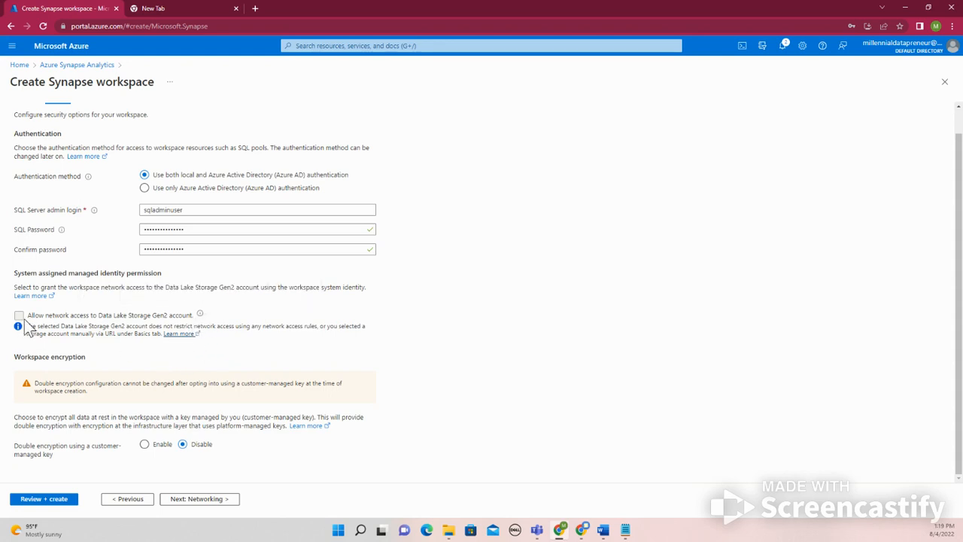
{"action": "left_click", "coordinate": [172, 445]}
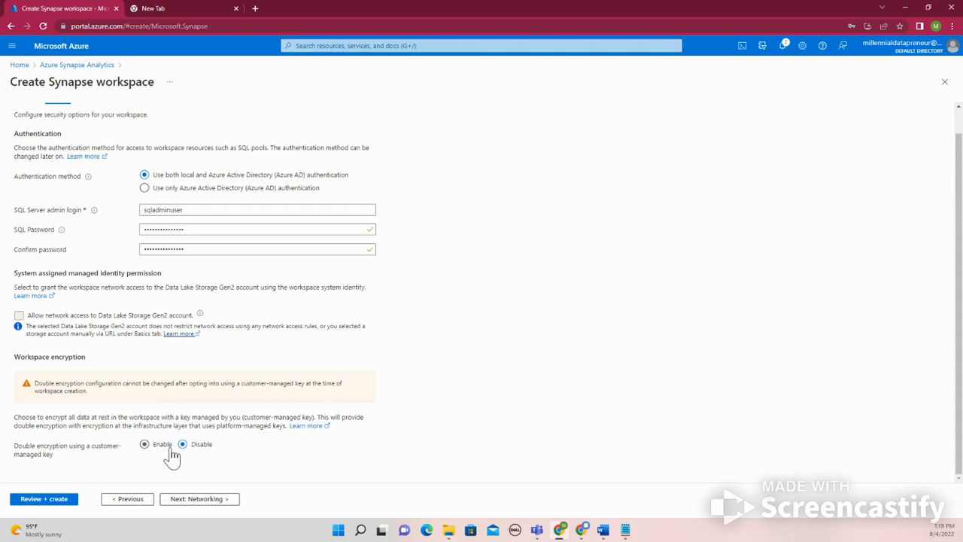
Proceed through the networking and tags settings with their defaults, create the Synapse workspace, and dismiss the browser's password save prompt
{"action": "left_click", "coordinate": [188, 499]}
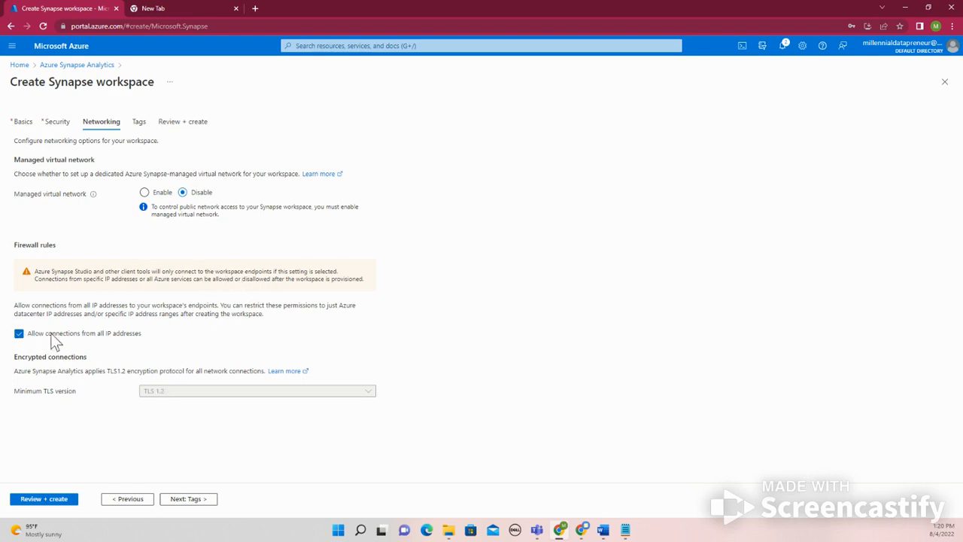
{"action": "left_click", "coordinate": [183, 500]}
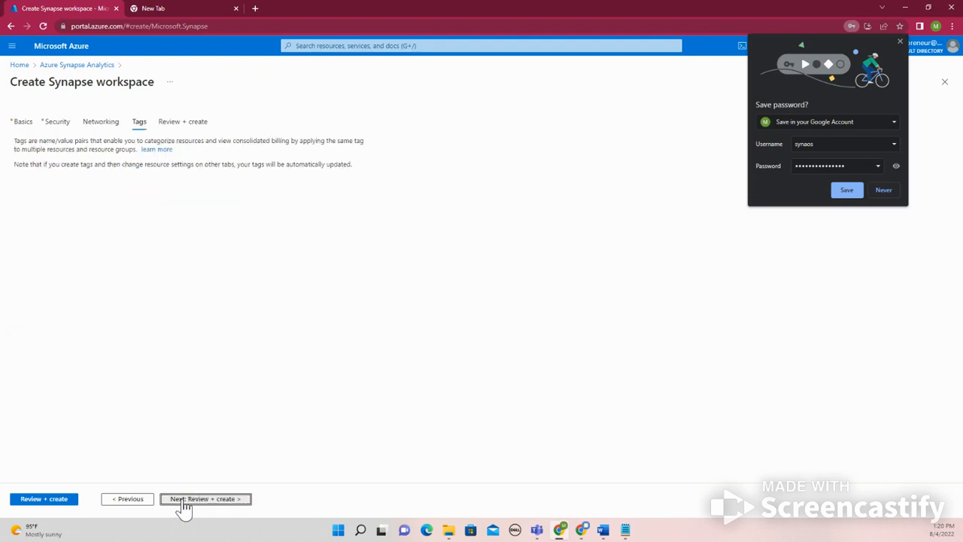
{"action": "left_click", "coordinate": [183, 501]}
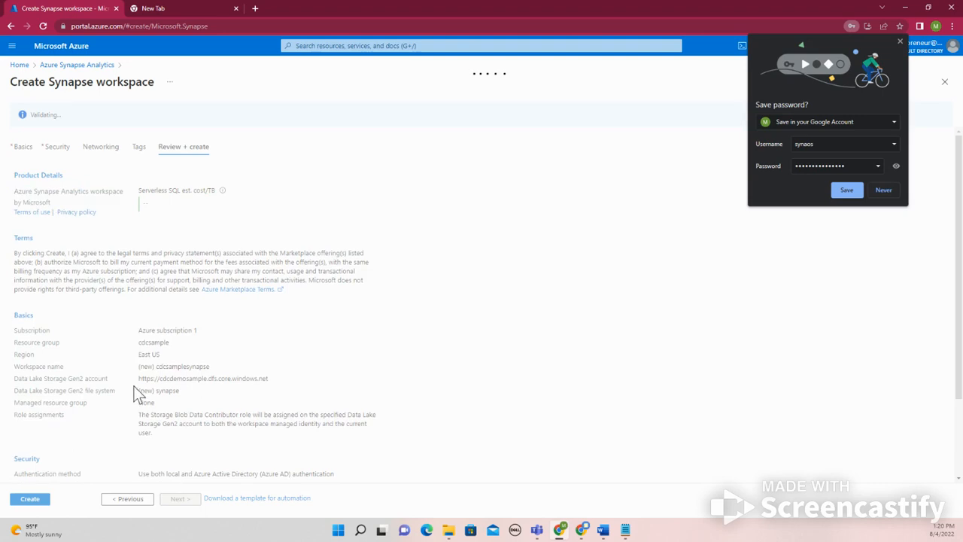
{"action": "left_click", "coordinate": [29, 501]}
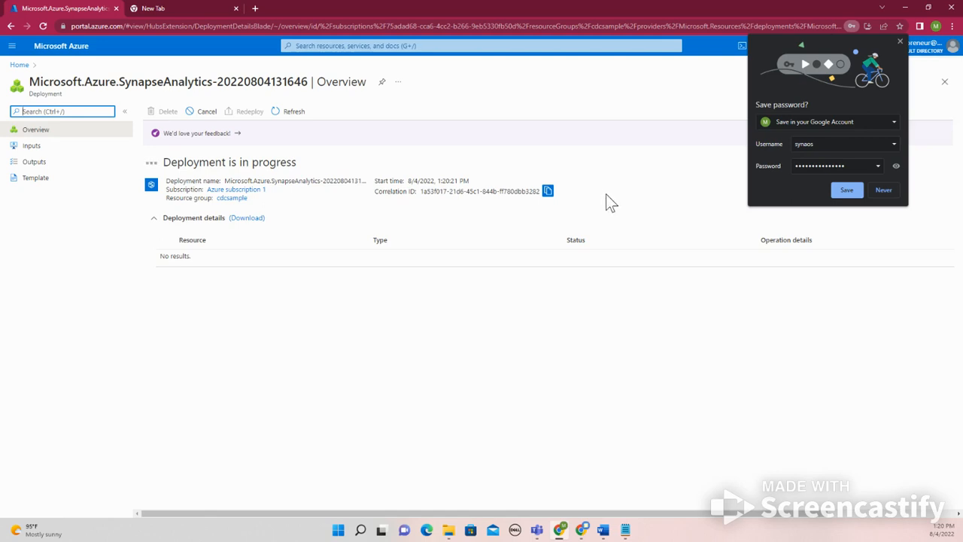
{"action": "left_click", "coordinate": [899, 41]}
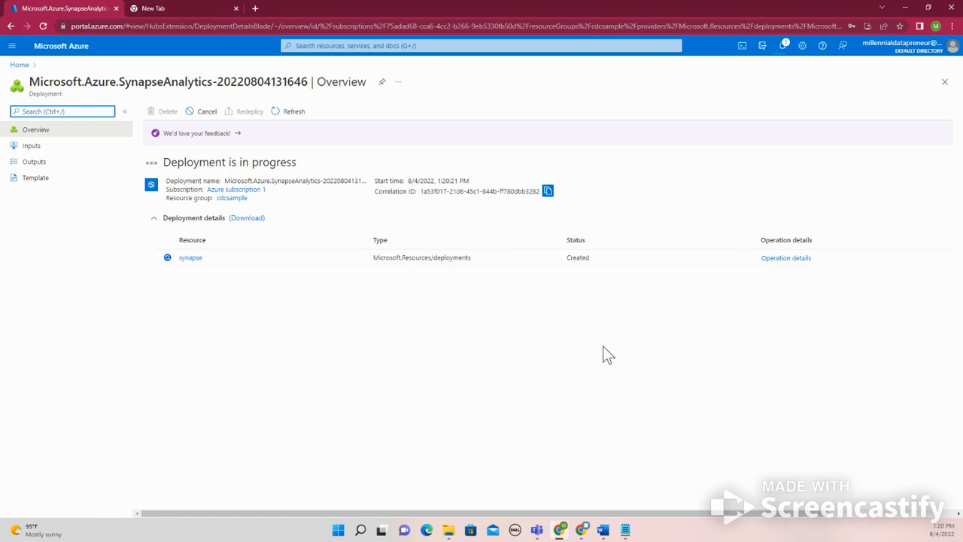
From the portal home, open the containers of the cdcdemosample storage account and check for the synapse container
{"action": "left_click", "coordinate": [18, 65]}
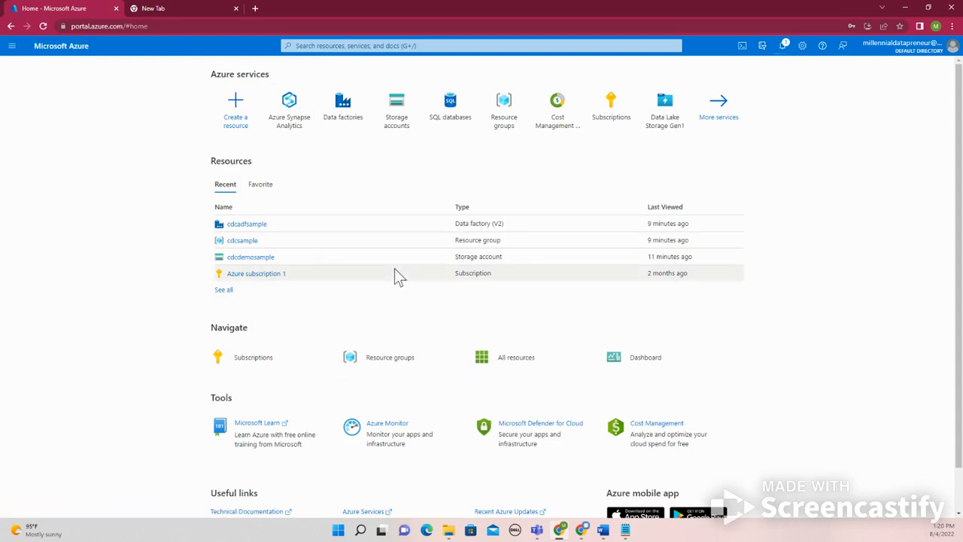
{"action": "left_click", "coordinate": [249, 258]}
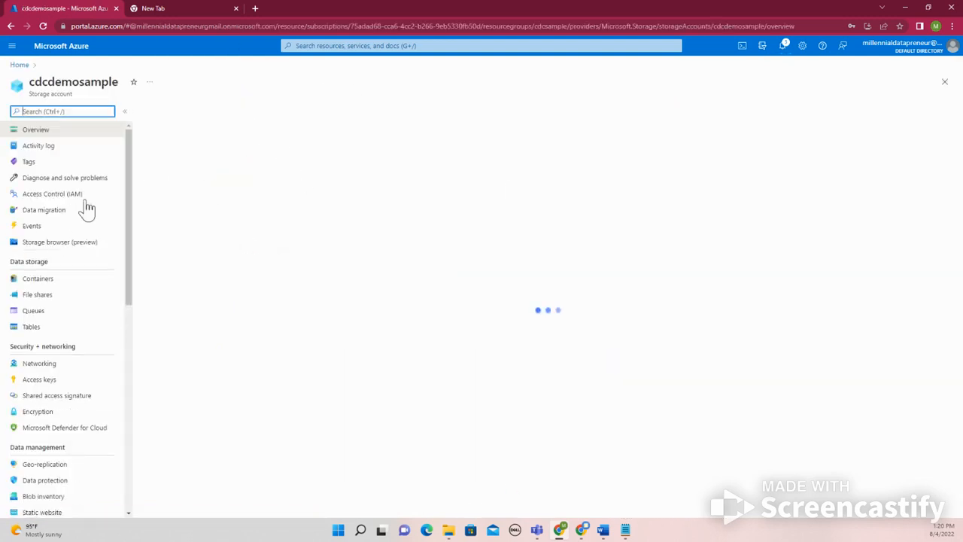
{"action": "left_click", "coordinate": [49, 282]}
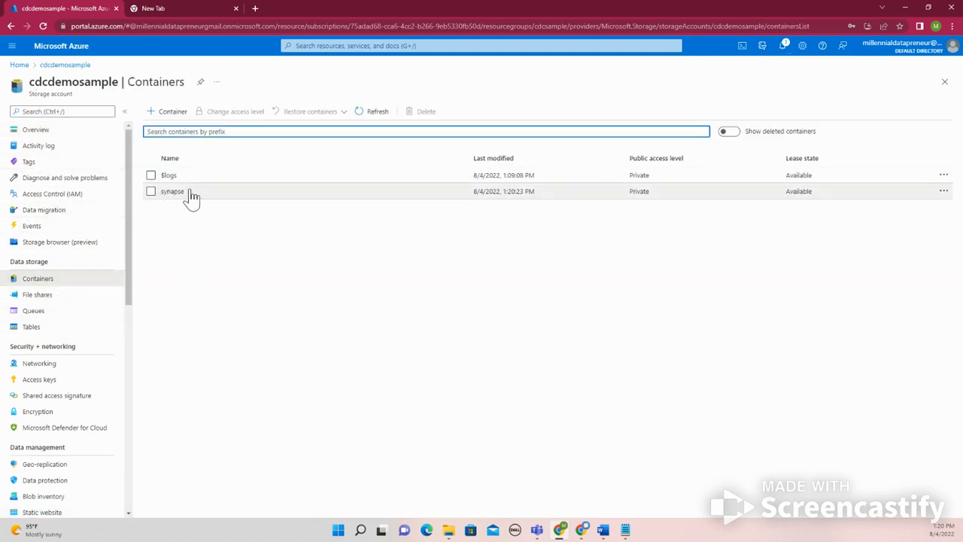
{"action": "left_click_drag", "start_coordinate": [190, 194], "coordinate": [158, 203]}
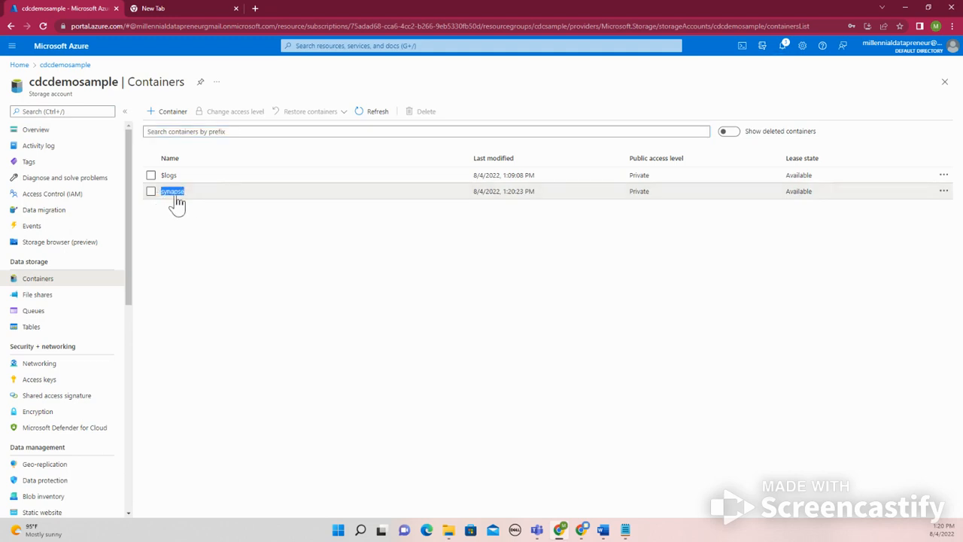
{"action": "left_click", "coordinate": [200, 247]}
{"action": "left_click_drag", "start_coordinate": [30, 82], "coordinate": [120, 90]}
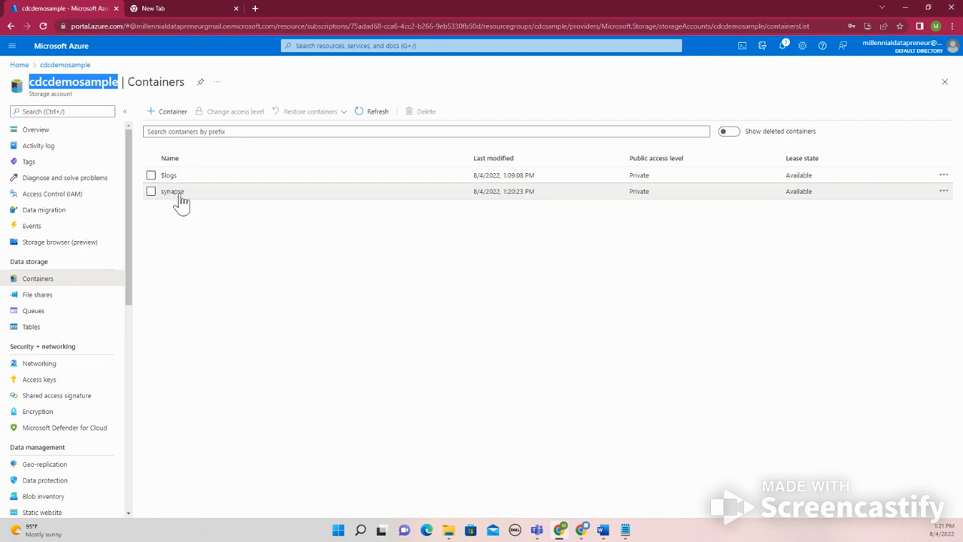
Create a container named landing in cdcdemosample with the public access level Private (no anonymous access)
{"action": "left_click", "coordinate": [167, 111]}
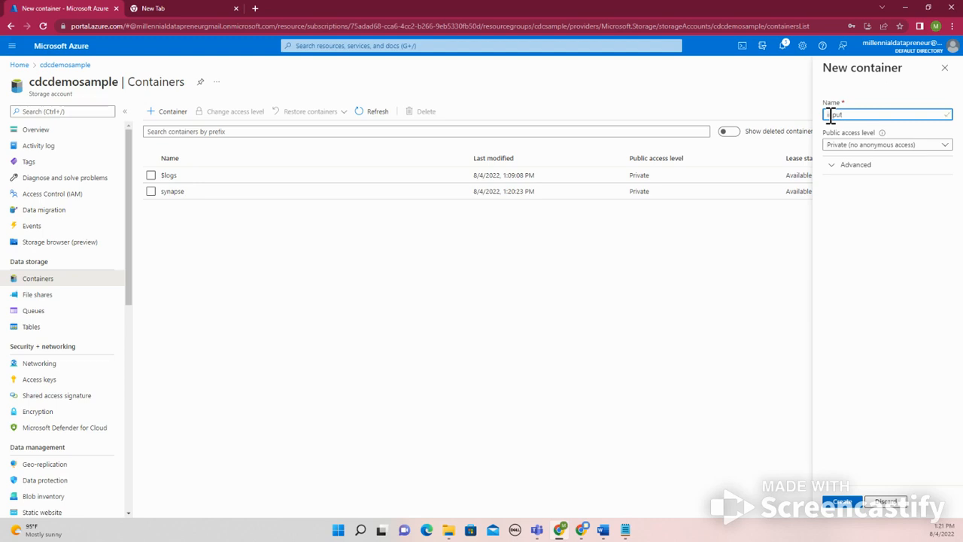
{"action": "left_click", "coordinate": [862, 147]}
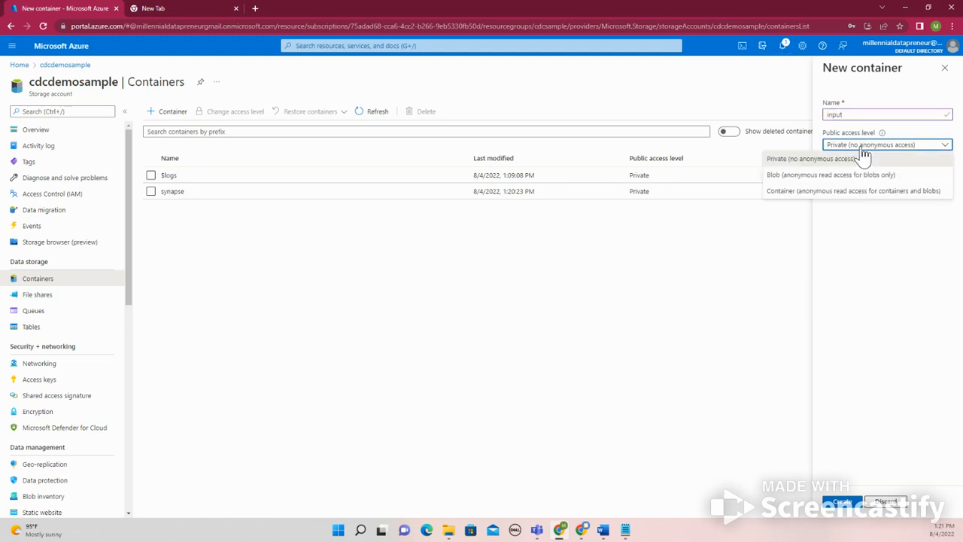
{"action": "left_click", "coordinate": [862, 158]}
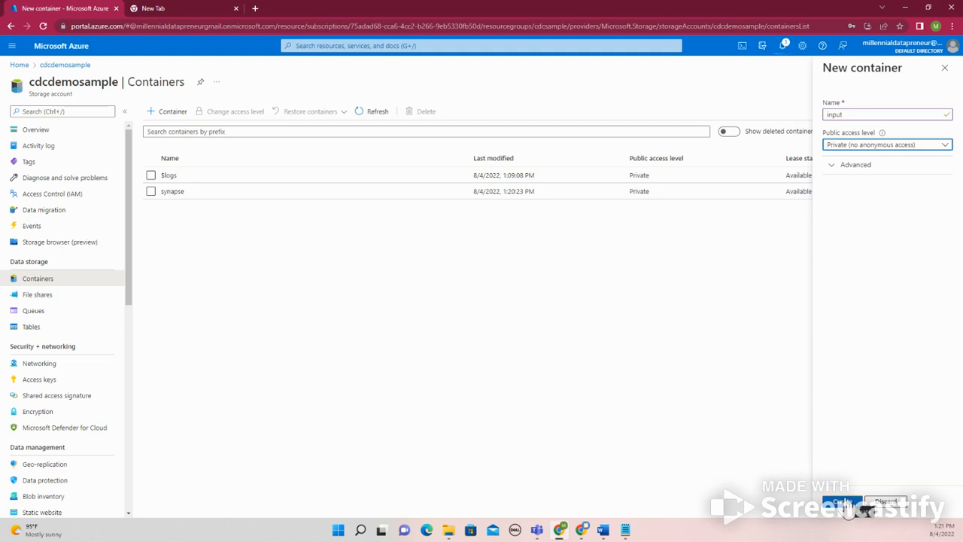
{"action": "left_click_drag", "start_coordinate": [860, 116], "coordinate": [805, 113]}
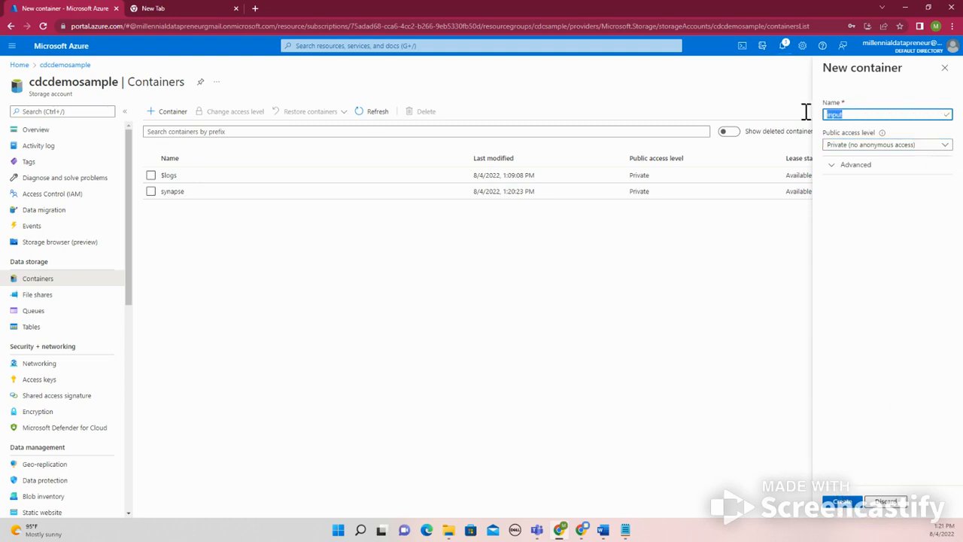
{"action": "type", "text": "landing zone"}
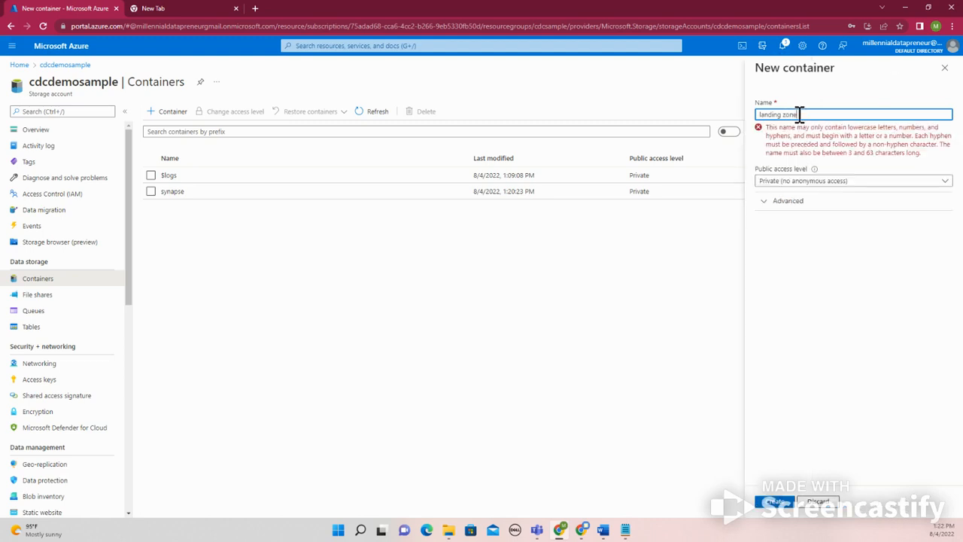
{"action": "left_click_drag", "start_coordinate": [784, 114], "coordinate": [800, 112]}
{"action": "key", "text": "BackSpace"}
{"action": "key", "text": "BackSpace"}
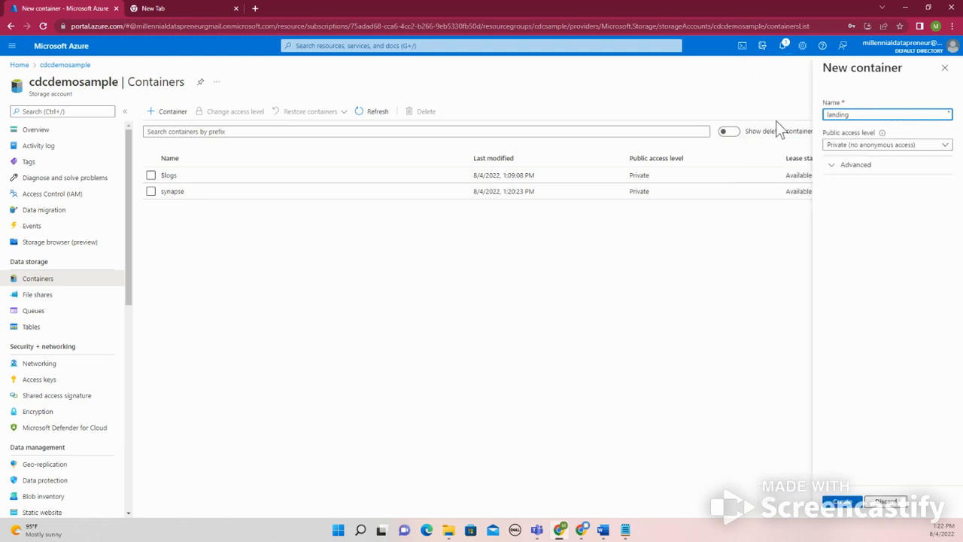
{"action": "left_click", "coordinate": [842, 503]}
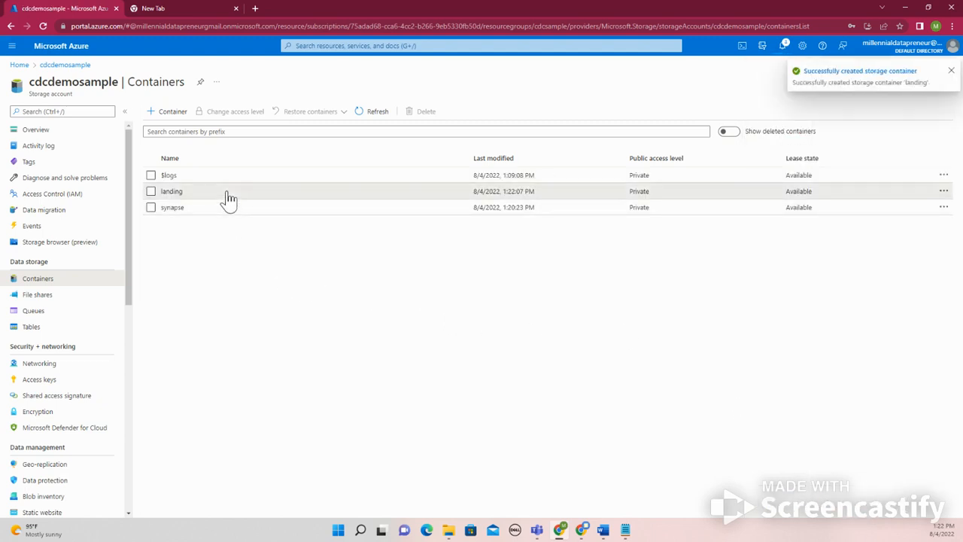
Open the landing container and add a directory named input to it
{"action": "left_click", "coordinate": [228, 196]}
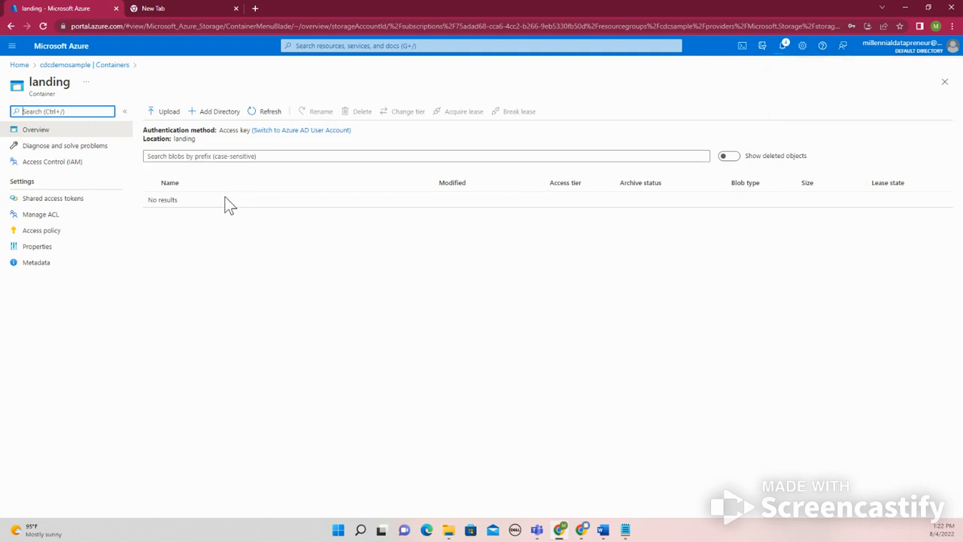
{"action": "left_click", "coordinate": [215, 111]}
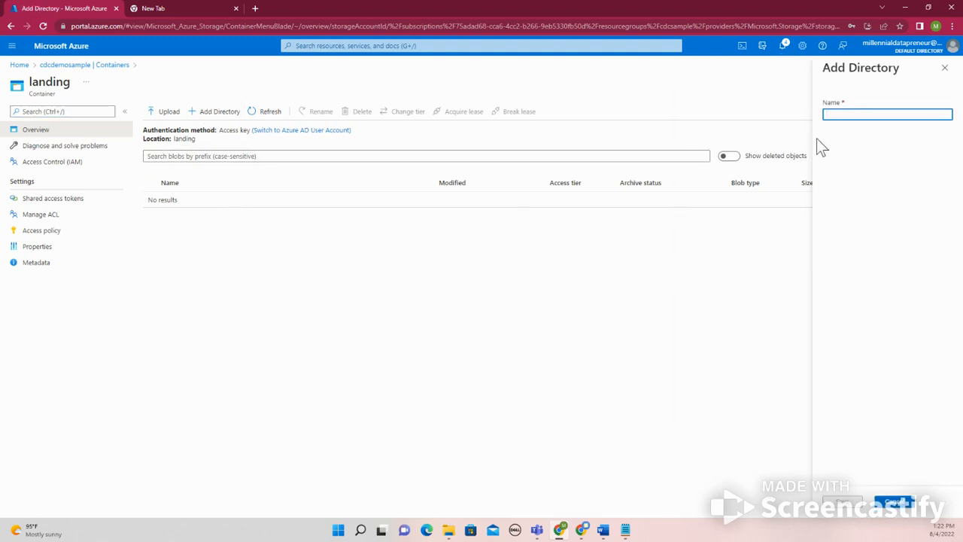
{"action": "type", "text": "input"}
{"action": "left_click", "coordinate": [844, 503]}
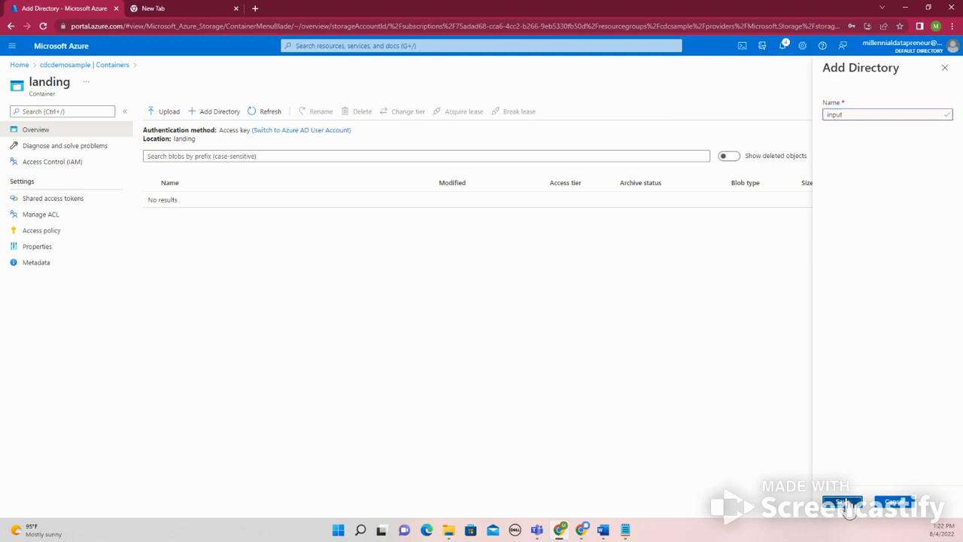
Add a second directory named archive to the landing container
{"action": "left_click", "coordinate": [204, 113]}
{"action": "type", "text": "archive"}
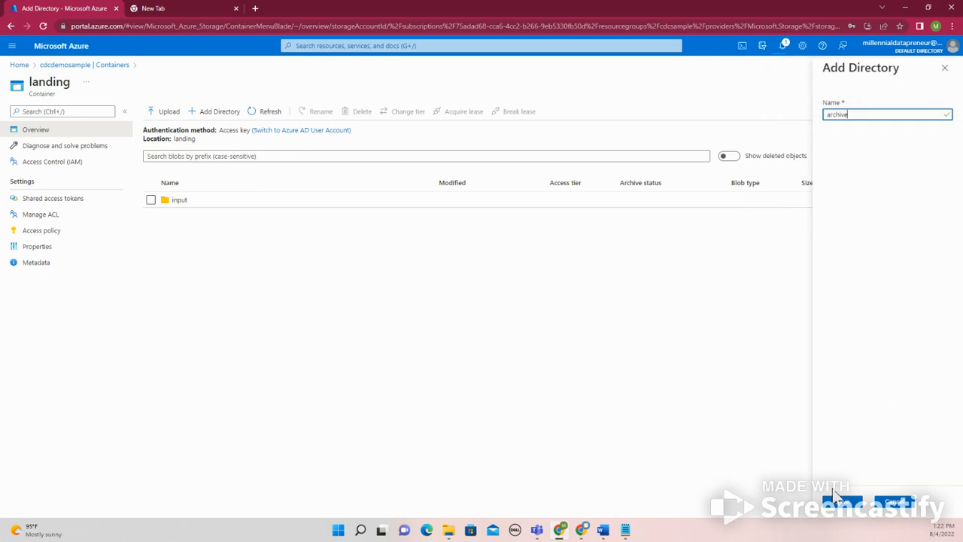
{"action": "left_click", "coordinate": [841, 505]}
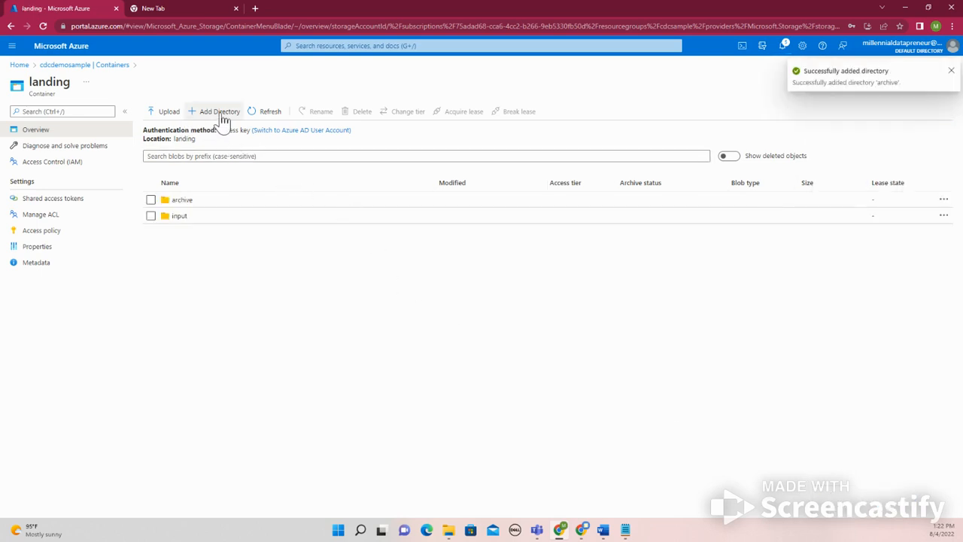
Return to the cdcdemosample containers and create a container named curation with the Private access level
{"action": "left_click", "coordinate": [79, 67]}
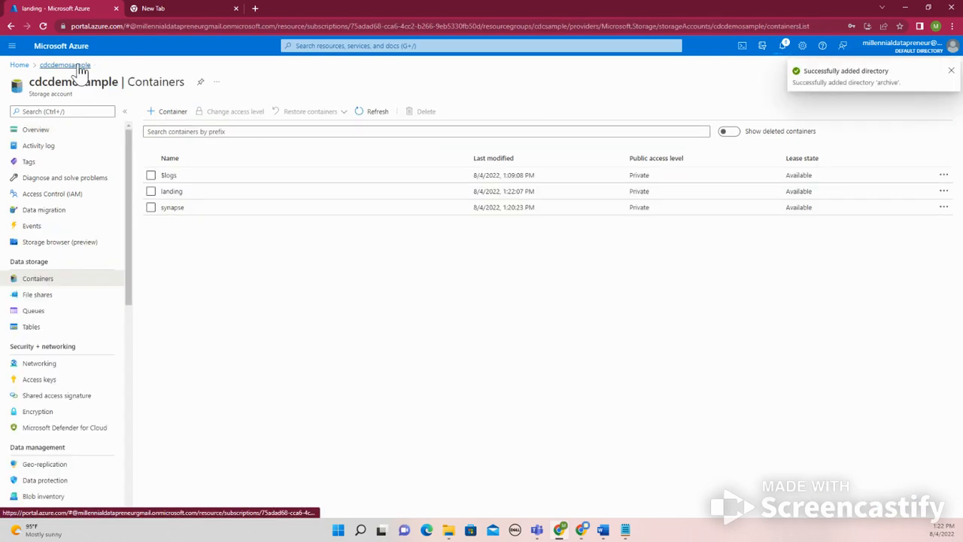
{"action": "left_click", "coordinate": [169, 118]}
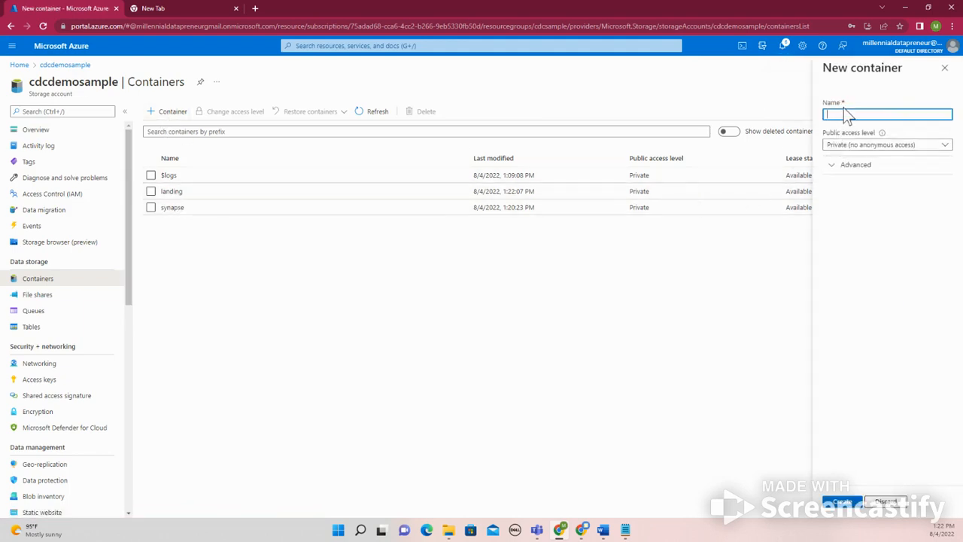
{"action": "type", "text": "refi"}
{"action": "type", "text": "on"}
{"action": "left_click", "coordinate": [839, 504]}
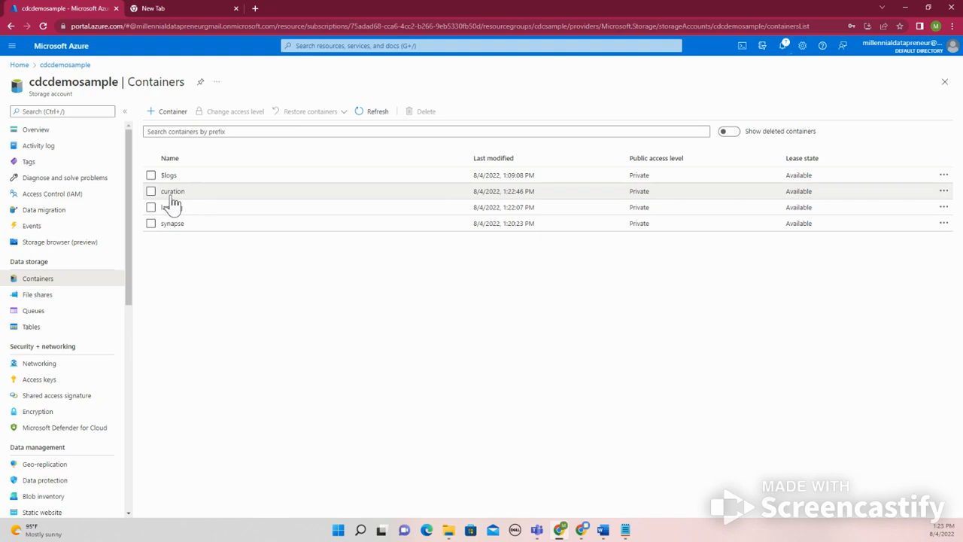
Create another container named refined in cdcdemosample with the public access level Private (no anonymous access)
{"action": "left_click", "coordinate": [170, 113]}
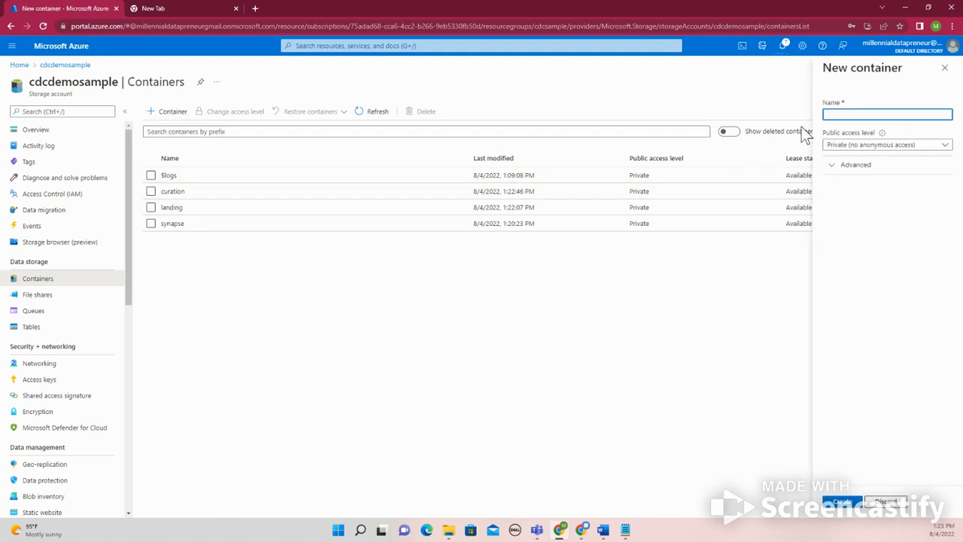
{"action": "type", "text": "refined"}
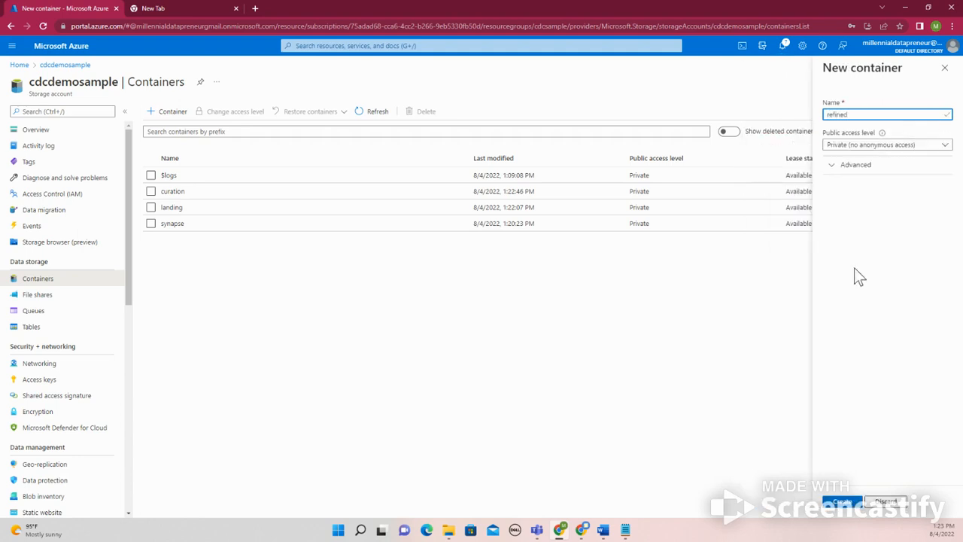
{"action": "left_click", "coordinate": [842, 501]}
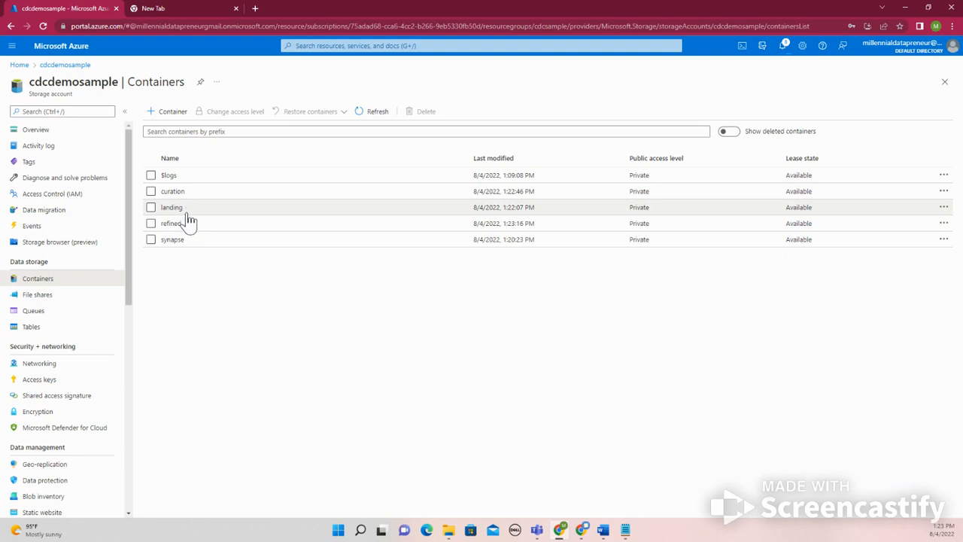
Open the input directory inside the landing container
{"action": "left_click", "coordinate": [193, 209]}
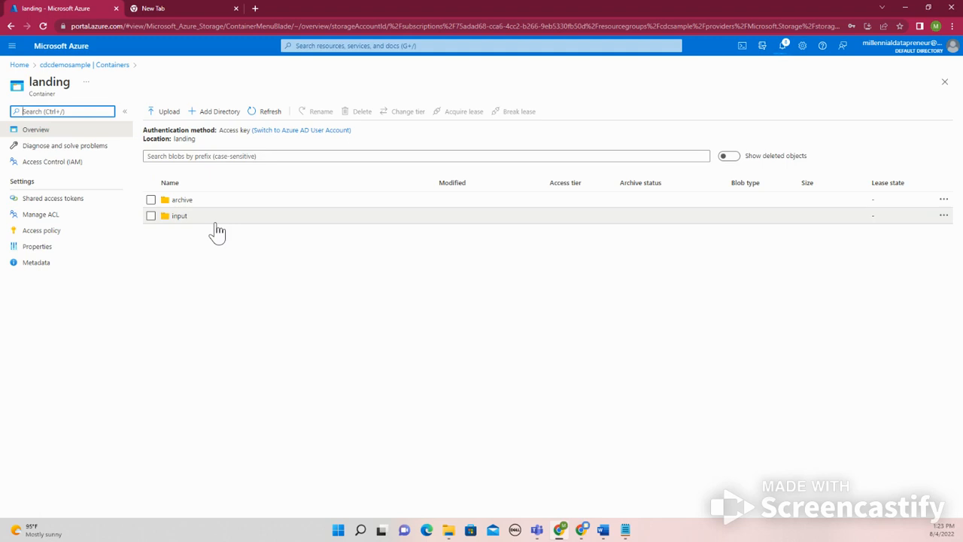
{"action": "left_click", "coordinate": [214, 218]}
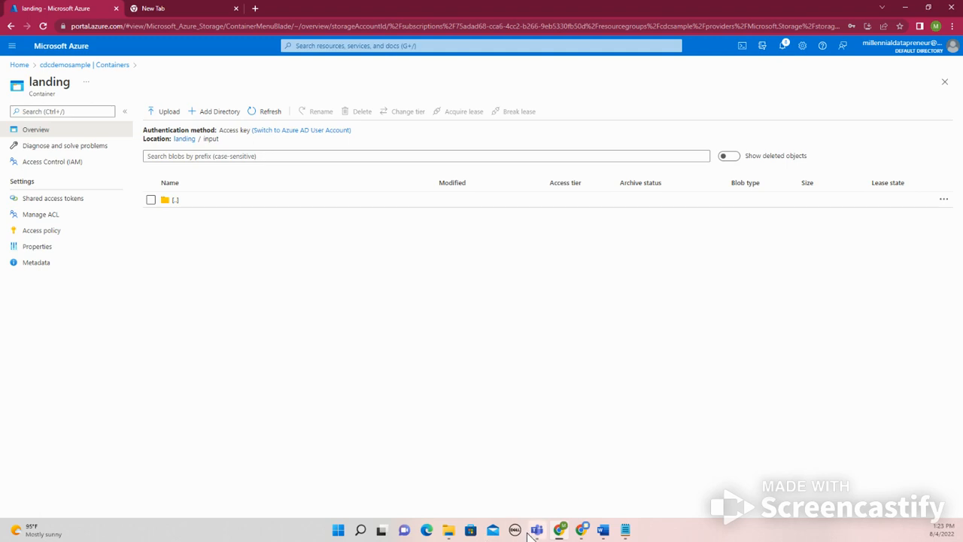
{"action": "left_click", "coordinate": [449, 530]}
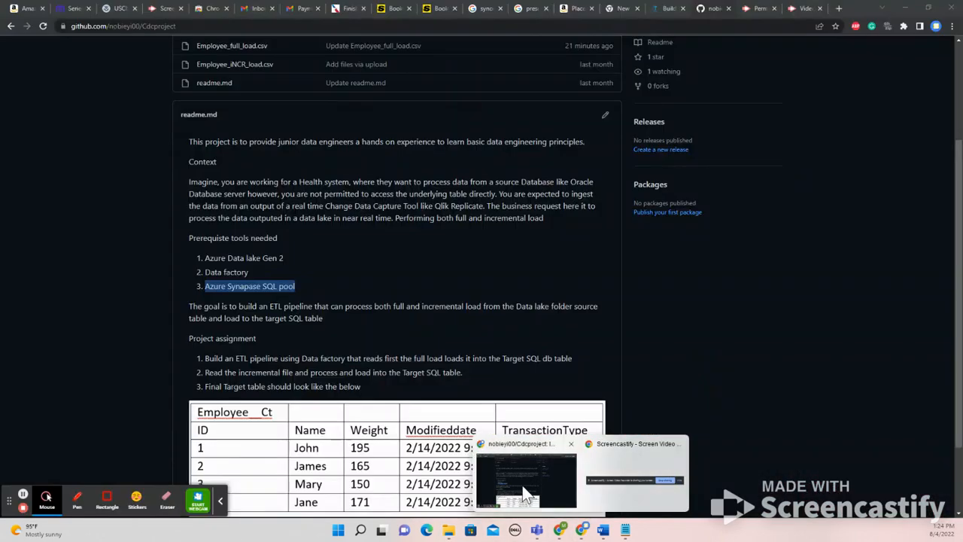
Switch to the Cdcproject repository on GitHub and examine Employee_full_load.csv and its file options for a way to download it
{"action": "left_click", "coordinate": [579, 498]}
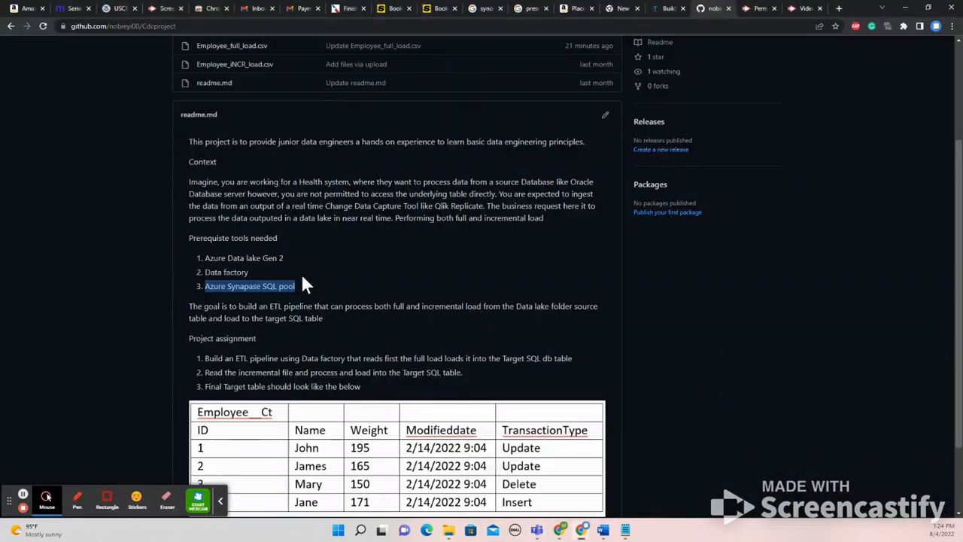
{"action": "scroll", "coordinate": [316, 301], "scroll_direction": "up", "scroll_amount": 2}
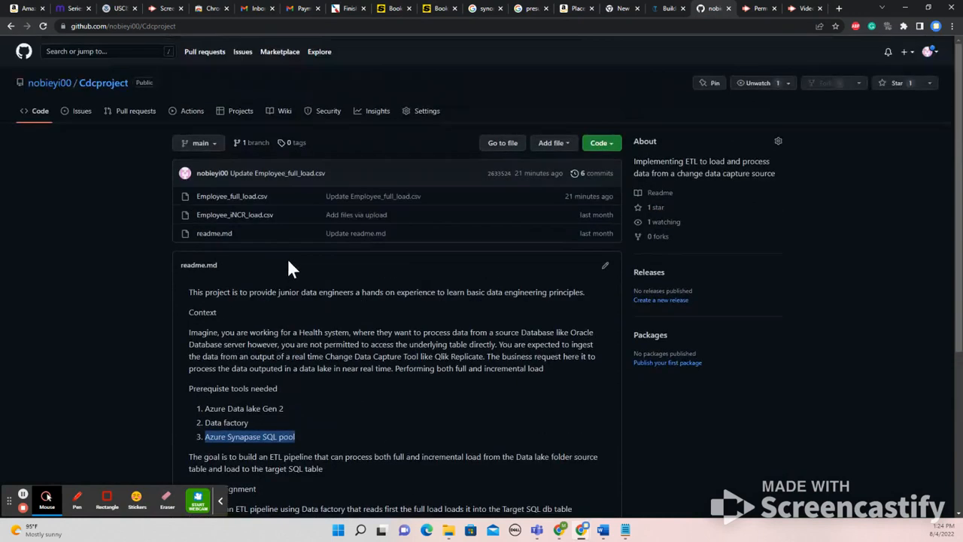
{"action": "left_click", "coordinate": [232, 197]}
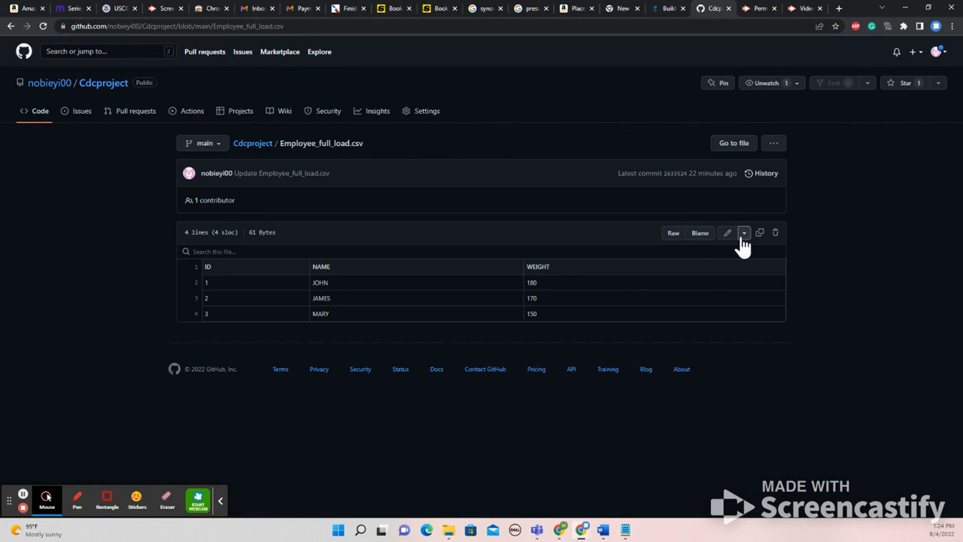
{"action": "left_click", "coordinate": [773, 144]}
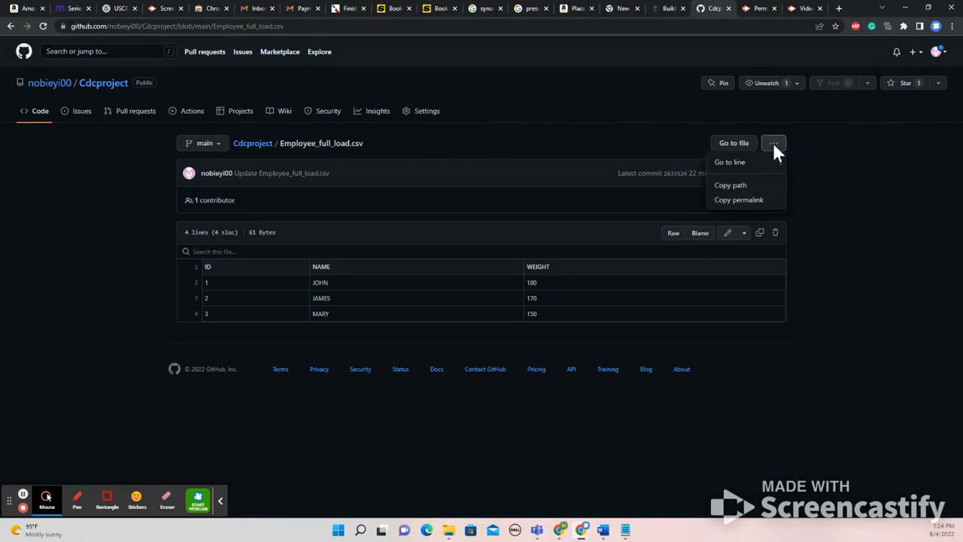
{"action": "left_click", "coordinate": [839, 202]}
{"action": "left_click", "coordinate": [252, 144]}
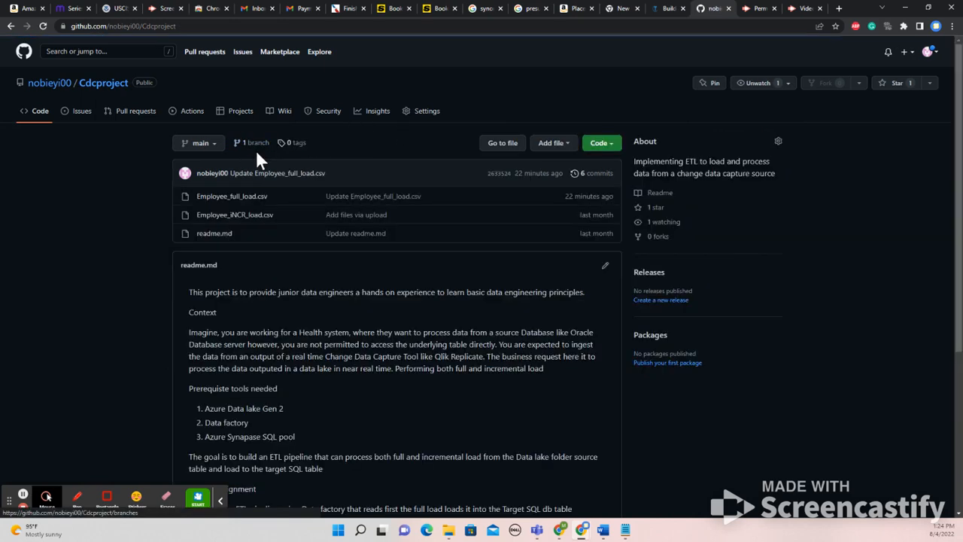
{"action": "left_click", "coordinate": [229, 200]}
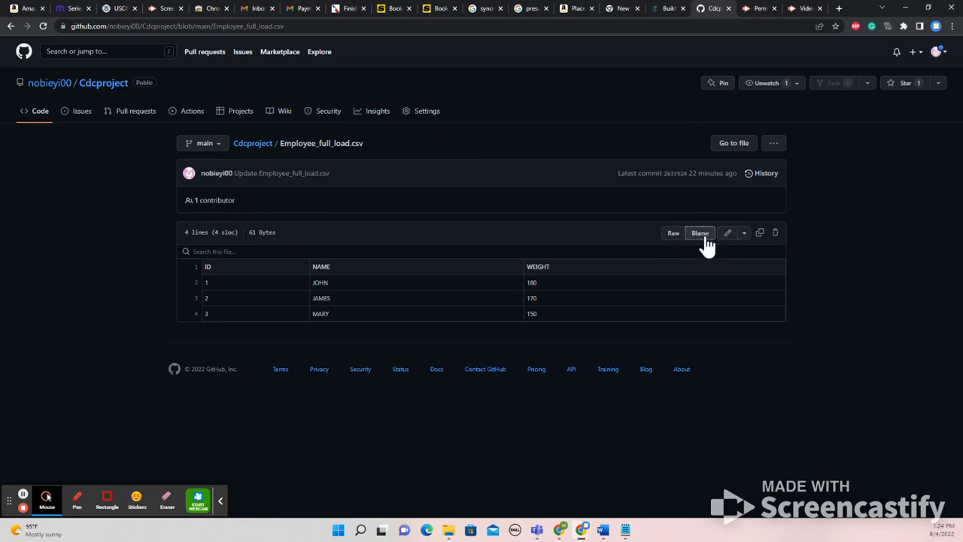
{"action": "left_click", "coordinate": [744, 233]}
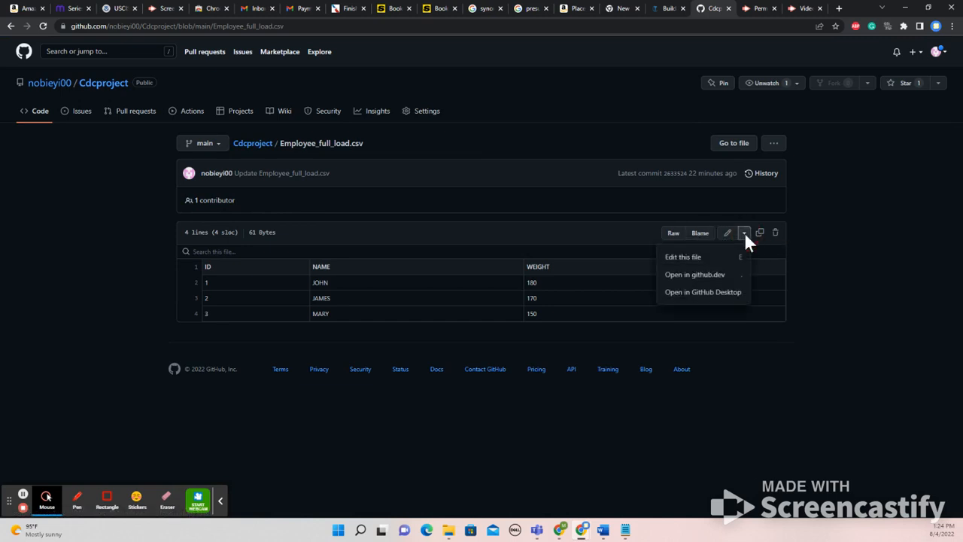
{"action": "left_click", "coordinate": [809, 252]}
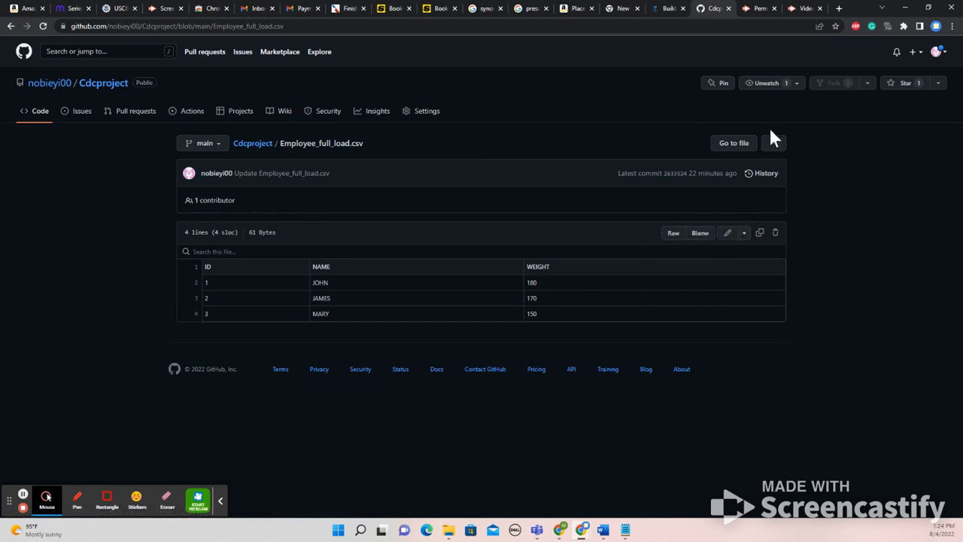
{"action": "left_click", "coordinate": [775, 145]}
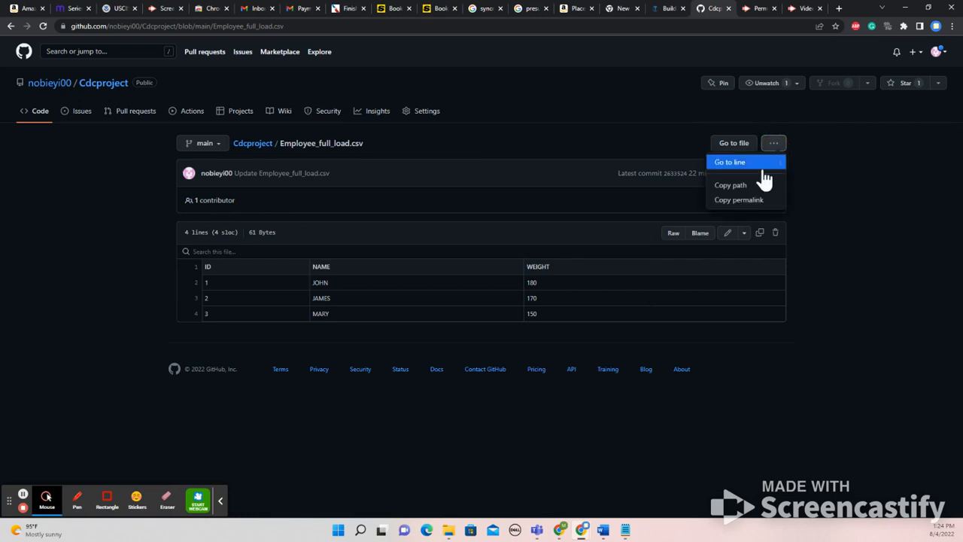
{"action": "left_click", "coordinate": [547, 151]}
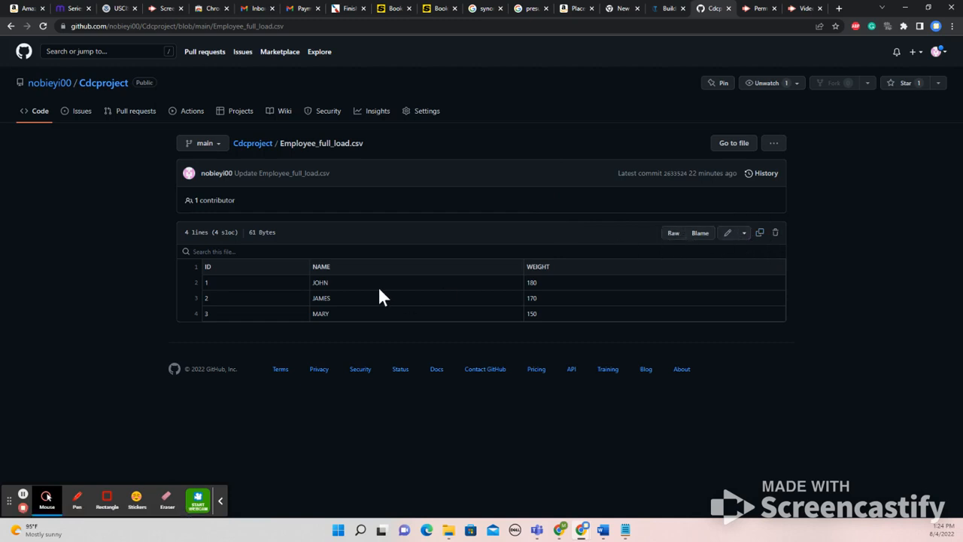
Open Employee_iNCR_load.csv from the repository and examine its file options for a download choice
{"action": "left_click", "coordinate": [265, 150]}
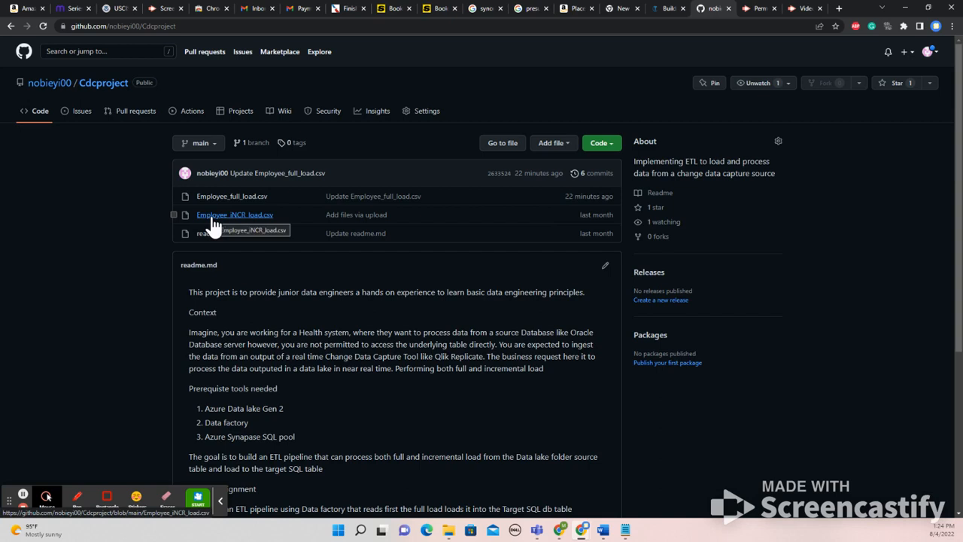
{"action": "left_click", "coordinate": [259, 217]}
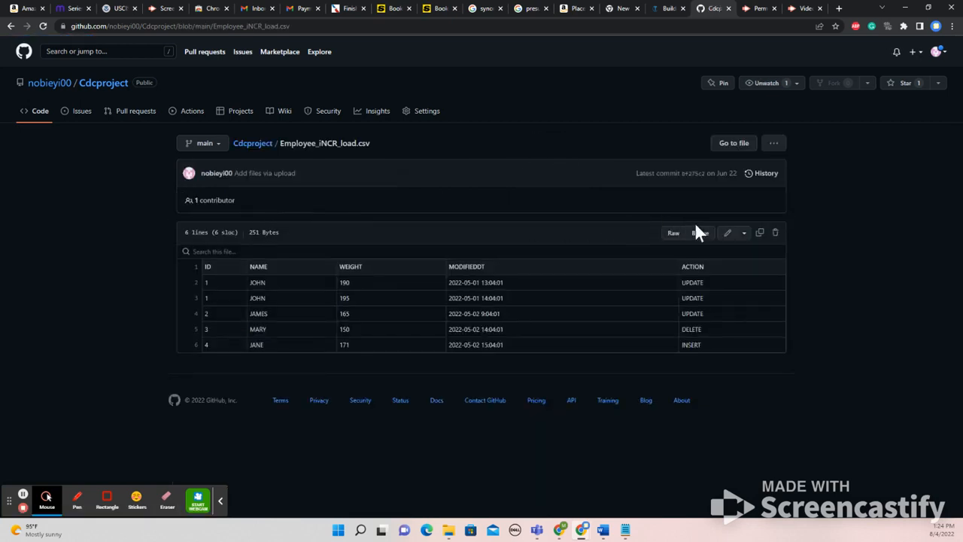
{"action": "left_click", "coordinate": [745, 235]}
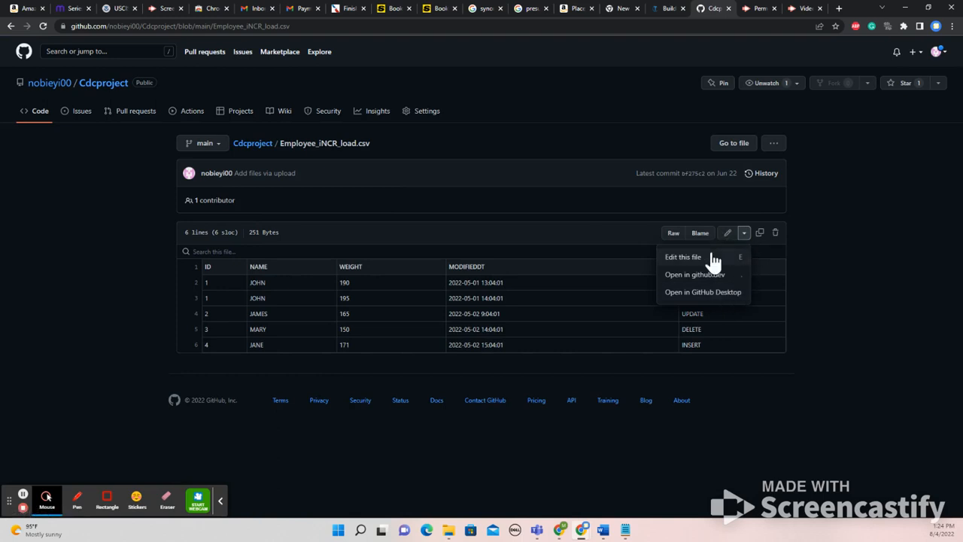
{"action": "left_click", "coordinate": [761, 234]}
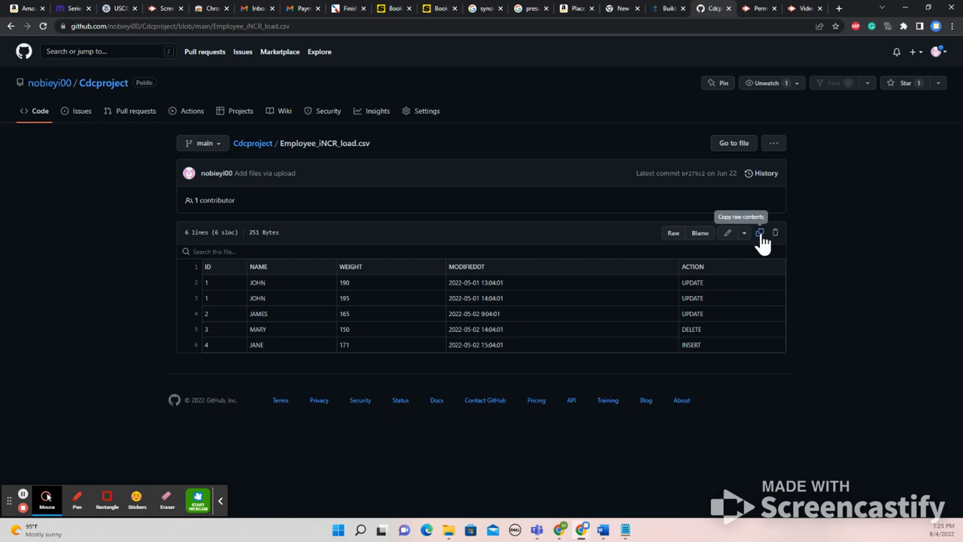
{"action": "left_click", "coordinate": [774, 143]}
{"action": "left_click", "coordinate": [775, 144]}
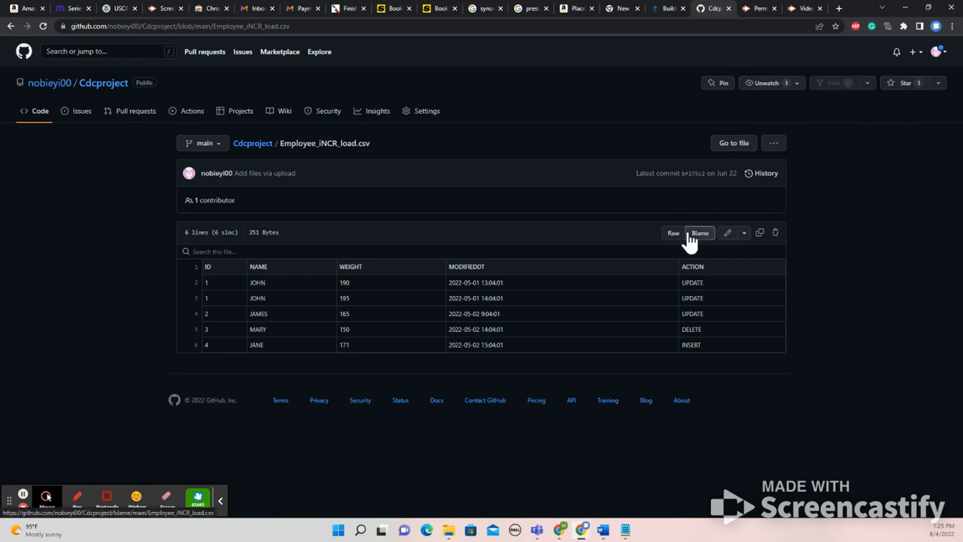
Return to the Cdcproject repository root and download the whole repository as a ZIP
{"action": "left_click", "coordinate": [254, 143]}
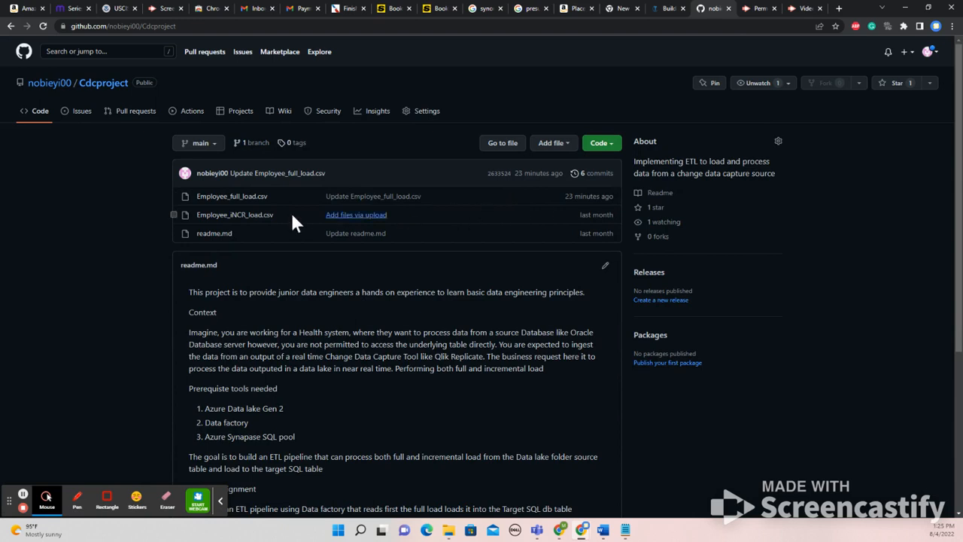
{"action": "left_click", "coordinate": [606, 146]}
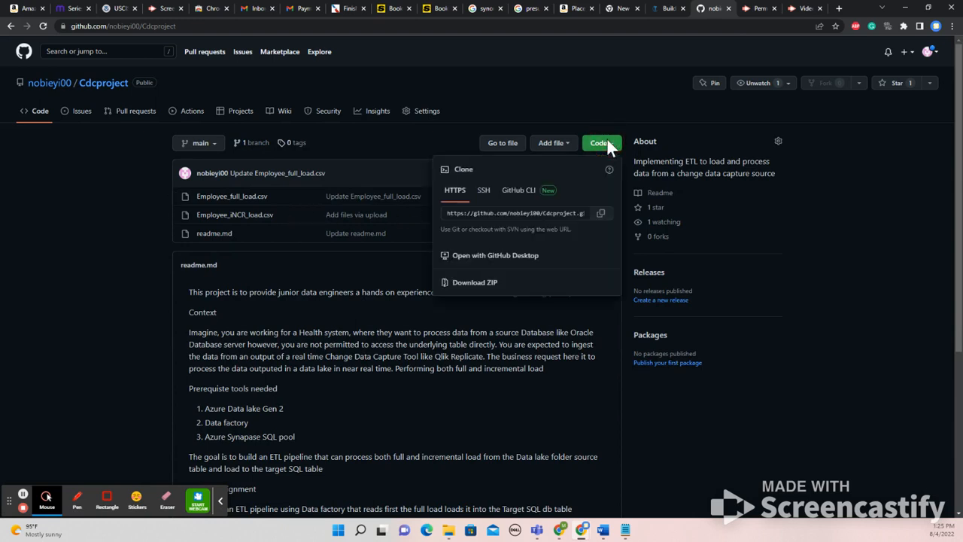
{"action": "left_click", "coordinate": [490, 292]}
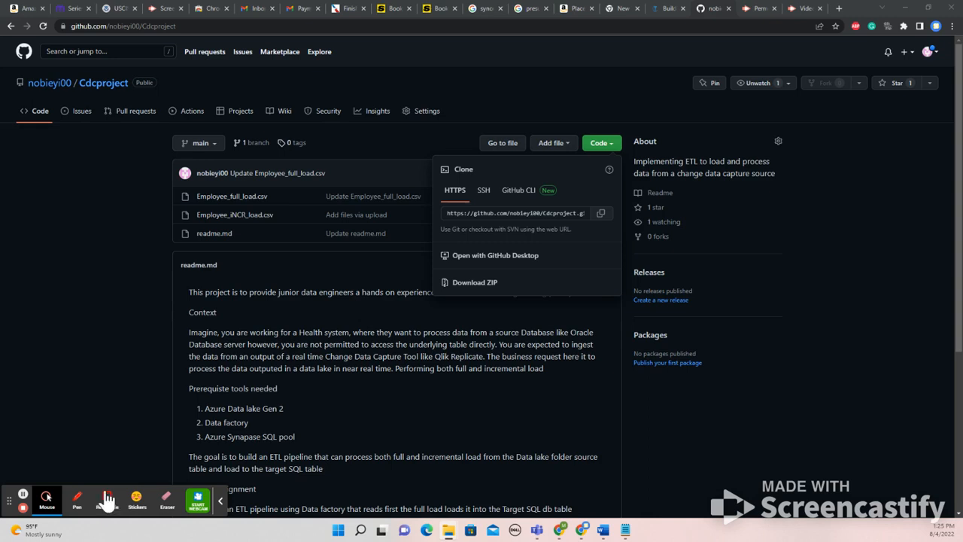
Check the contents of the downloaded Cdcproject-main archive in File Explorer
{"action": "left_click_drag", "start_coordinate": [0, 232], "coordinate": [647, 35]}
{"action": "left_click_drag", "start_coordinate": [0, 42], "coordinate": [3, 108]}
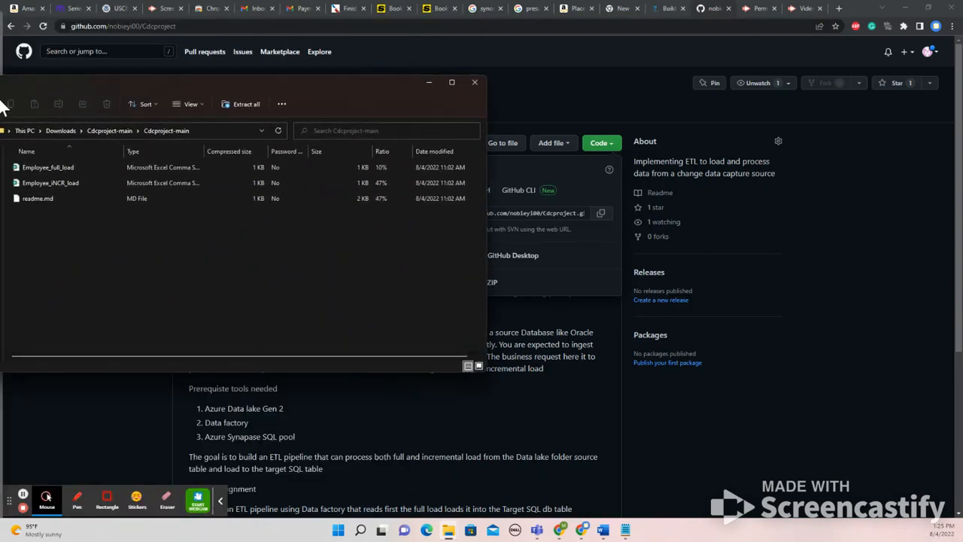
{"action": "left_click_drag", "start_coordinate": [4, 108], "coordinate": [0, 109]}
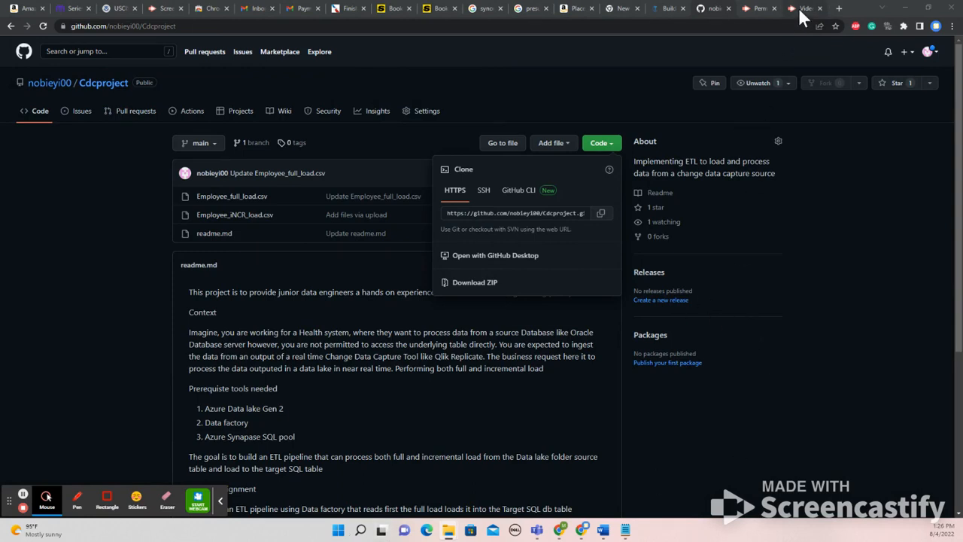
Switch to the Azure portal and start choosing files for a blob upload to landing/input
{"action": "left_click", "coordinate": [561, 531]}
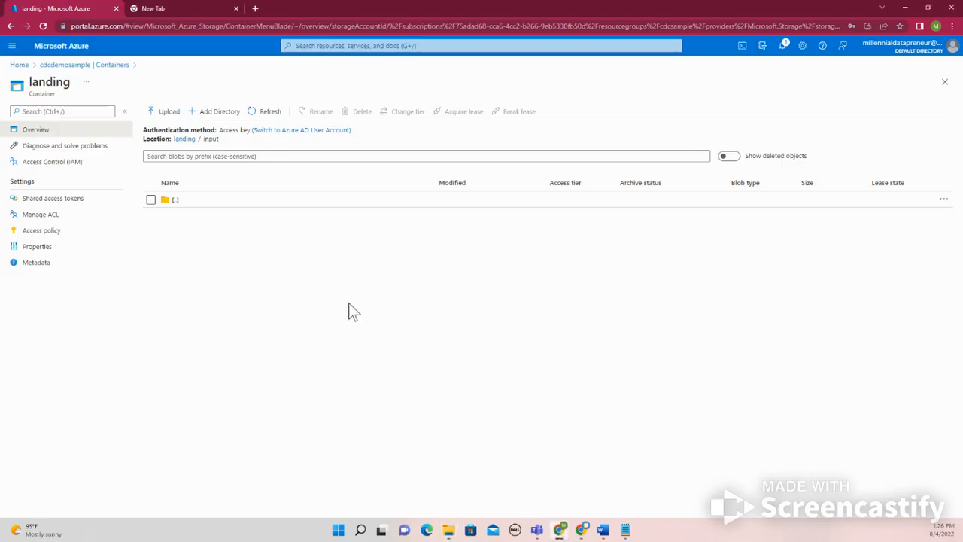
{"action": "left_click", "coordinate": [179, 118]}
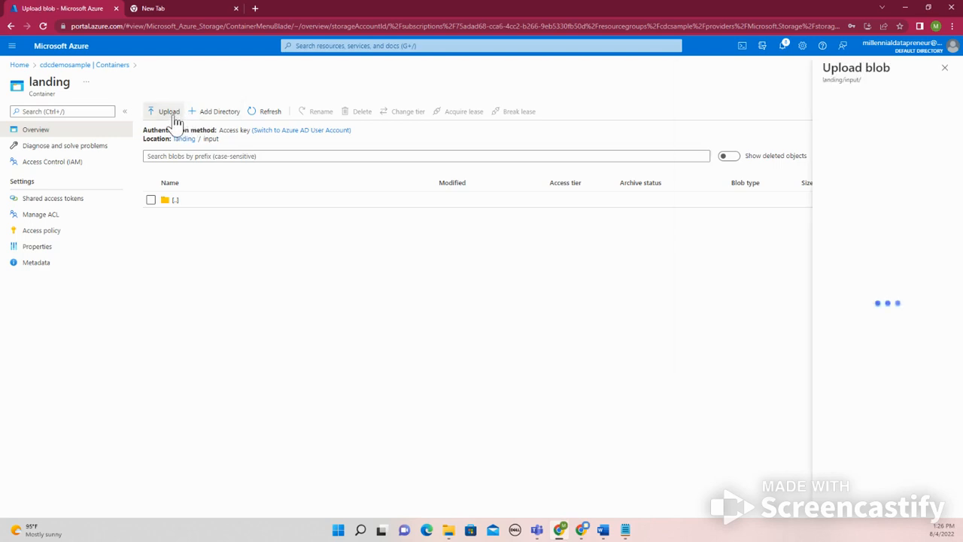
{"action": "left_click", "coordinate": [946, 109]}
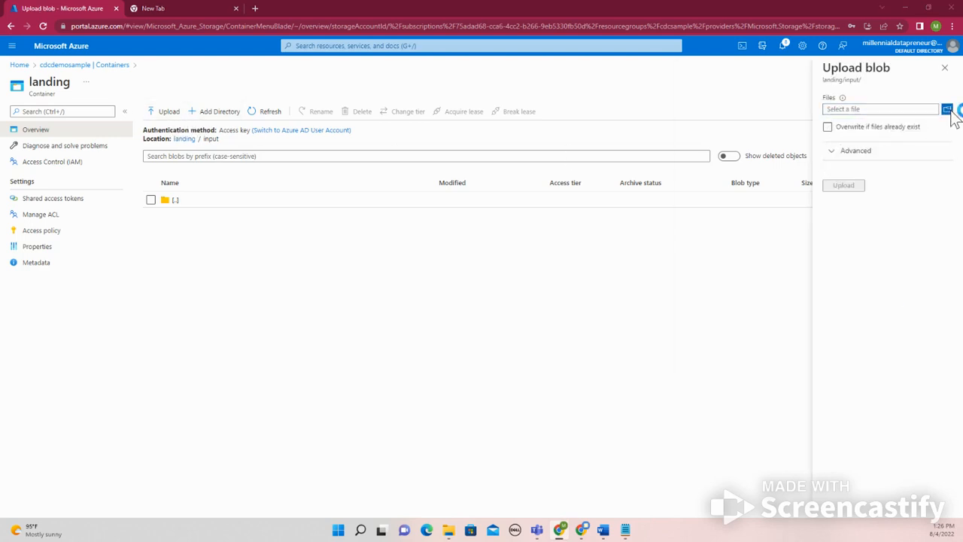
Try to pick the employee CSV files from inside the Cdcproject-main archive in Downloads
{"action": "left_click_drag", "start_coordinate": [261, 12], "coordinate": [282, 146]}
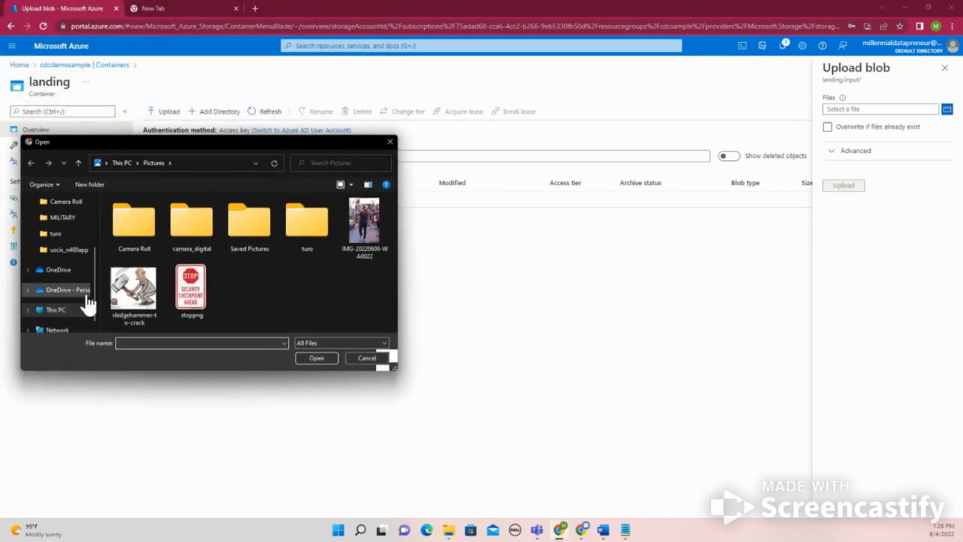
{"action": "scroll", "coordinate": [89, 283], "scroll_direction": "up", "scroll_amount": 3}
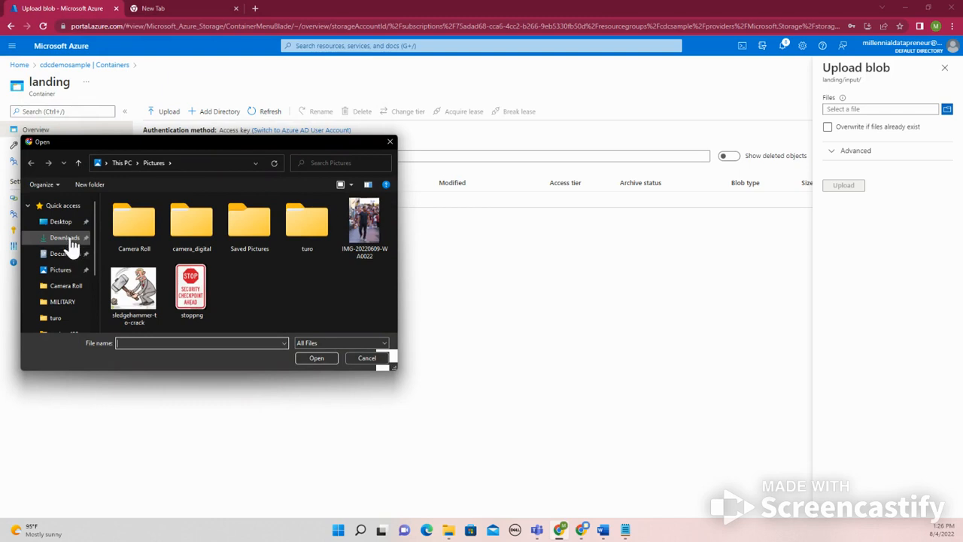
{"action": "left_click", "coordinate": [64, 238]}
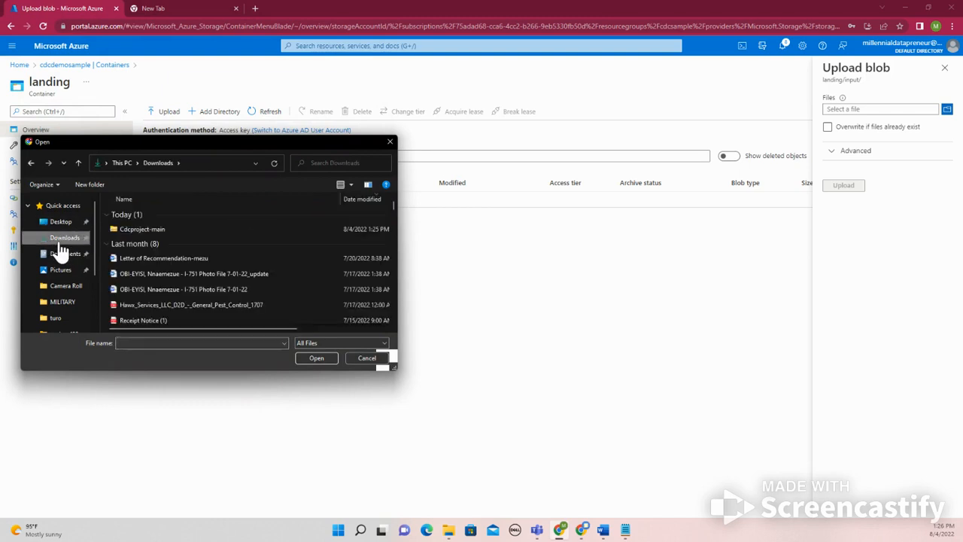
{"action": "double_click", "coordinate": [154, 228]}
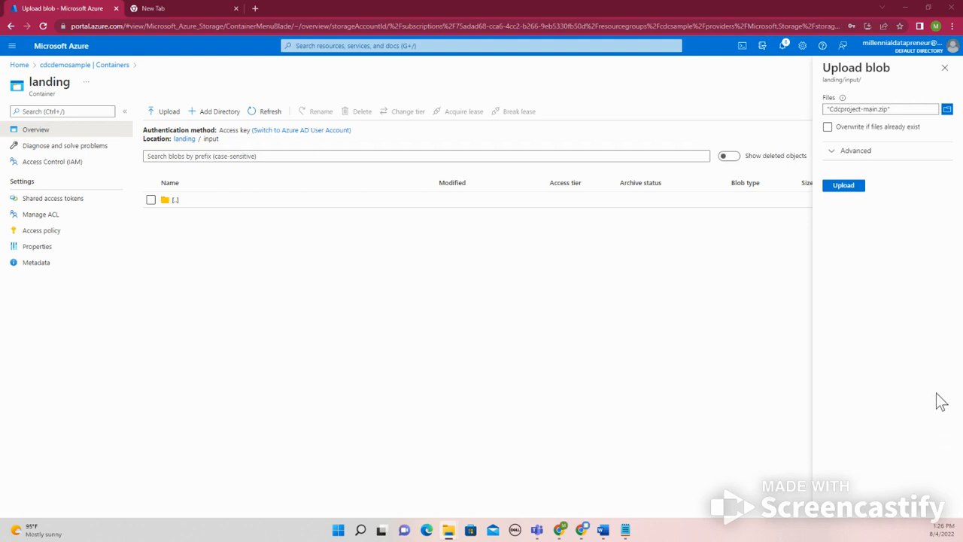
{"action": "left_click", "coordinate": [946, 110]}
{"action": "double_click", "coordinate": [188, 245]}
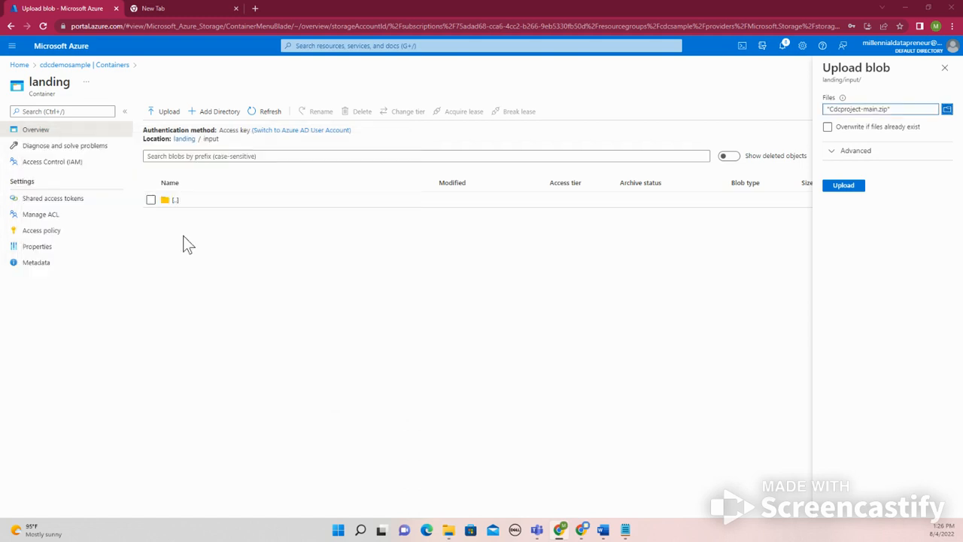
{"action": "left_click", "coordinate": [946, 110]}
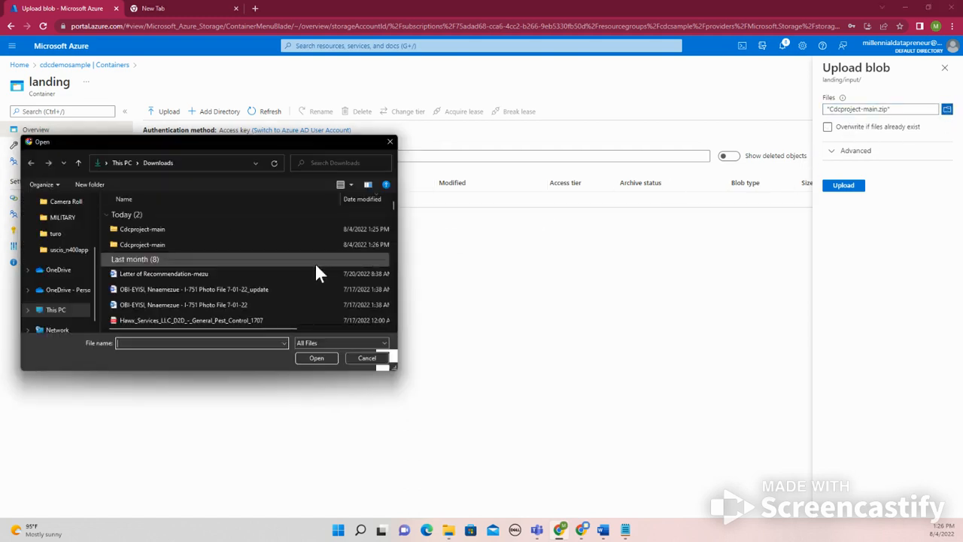
{"action": "double_click", "coordinate": [190, 231]}
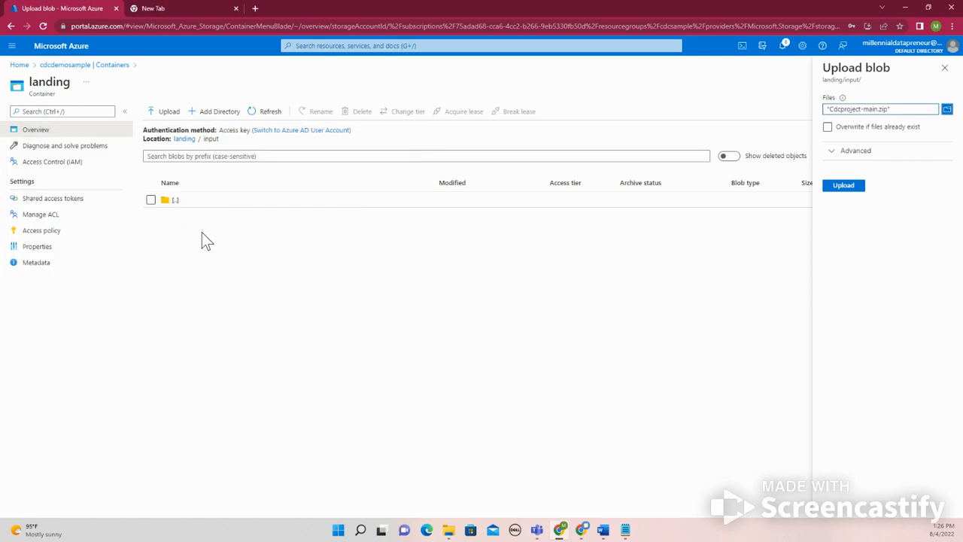
Upload Employee_full_load.csv and Employee_iNCR_load.csv from the extracted Cdcproject-main folder to landing/input and close the upload form
{"action": "left_click", "coordinate": [946, 110]}
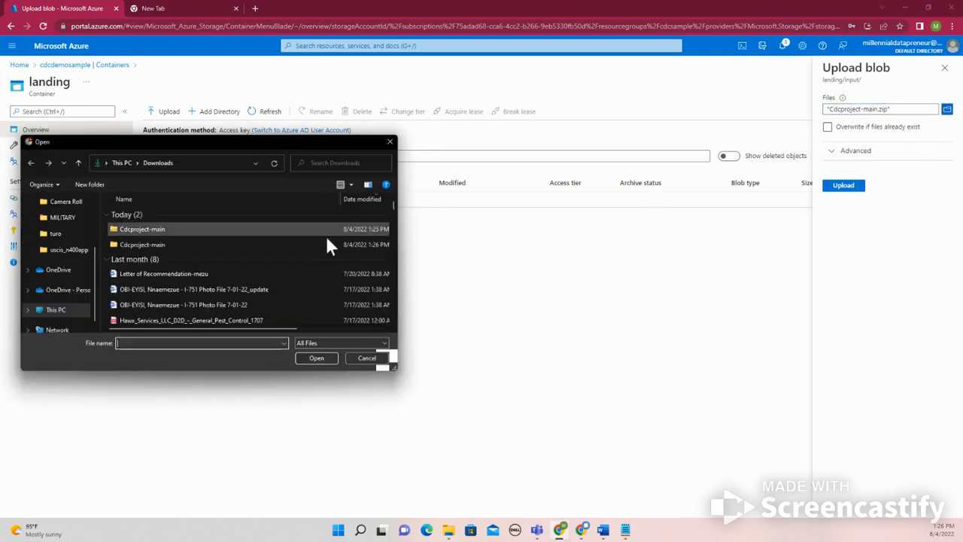
{"action": "double_click", "coordinate": [267, 249]}
{"action": "double_click", "coordinate": [206, 219]}
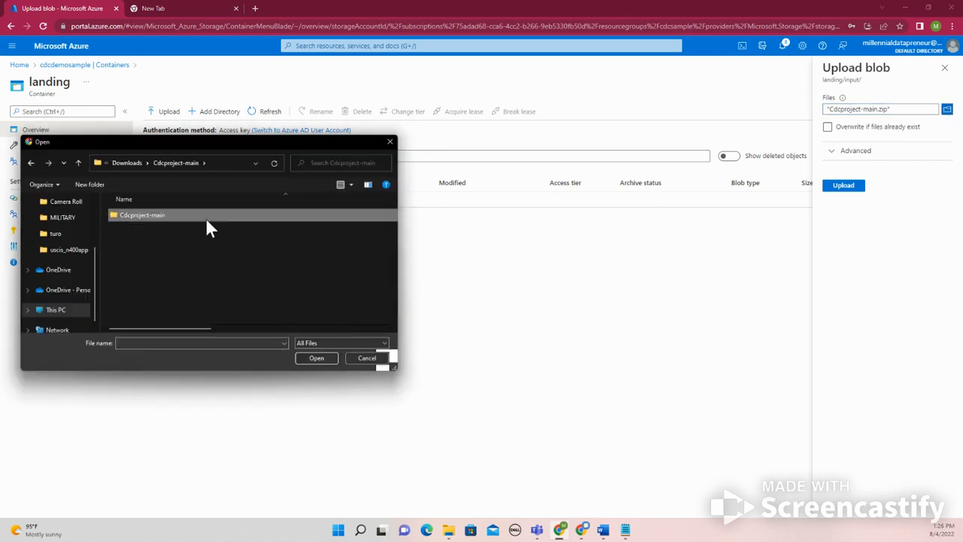
{"action": "left_click", "coordinate": [184, 217]}
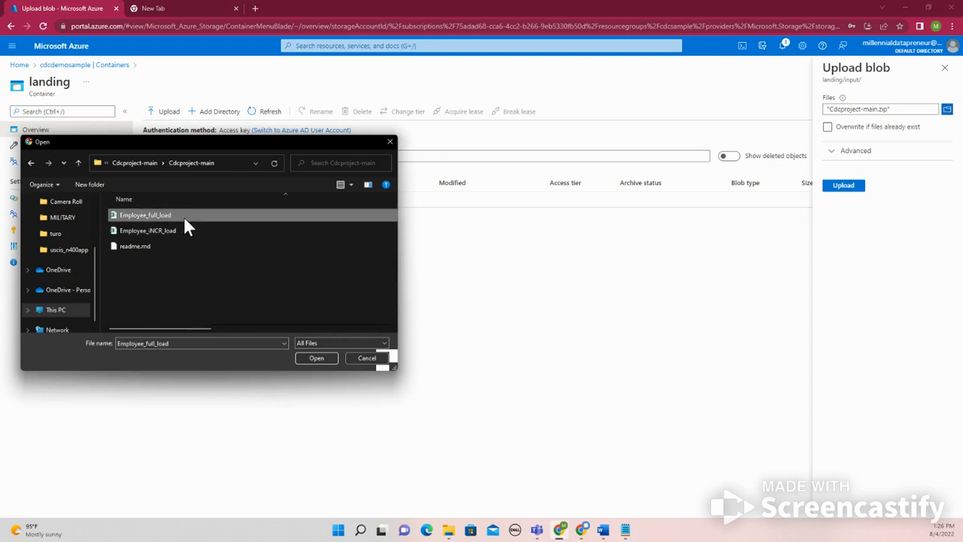
{"action": "left_click", "coordinate": [185, 229], "text": "ctrl"}
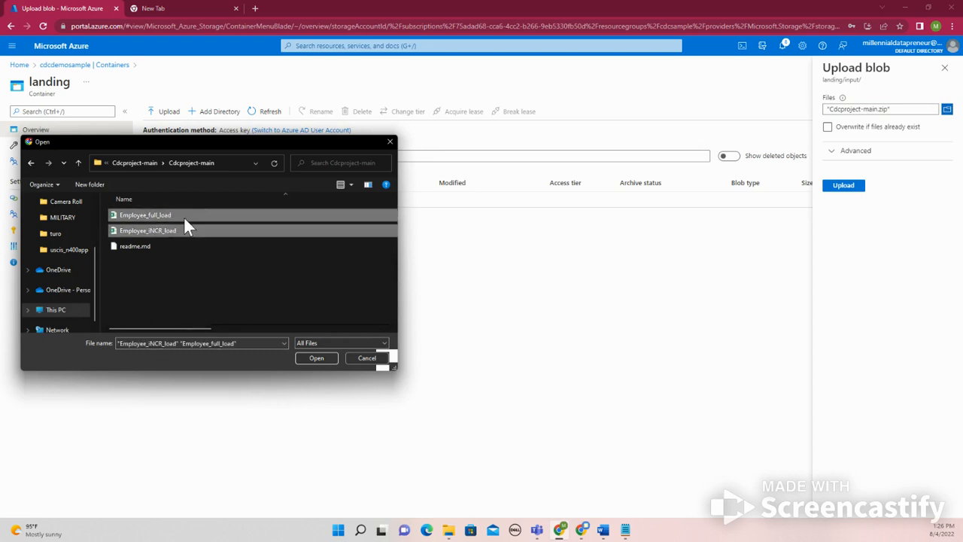
{"action": "left_click", "coordinate": [328, 360]}
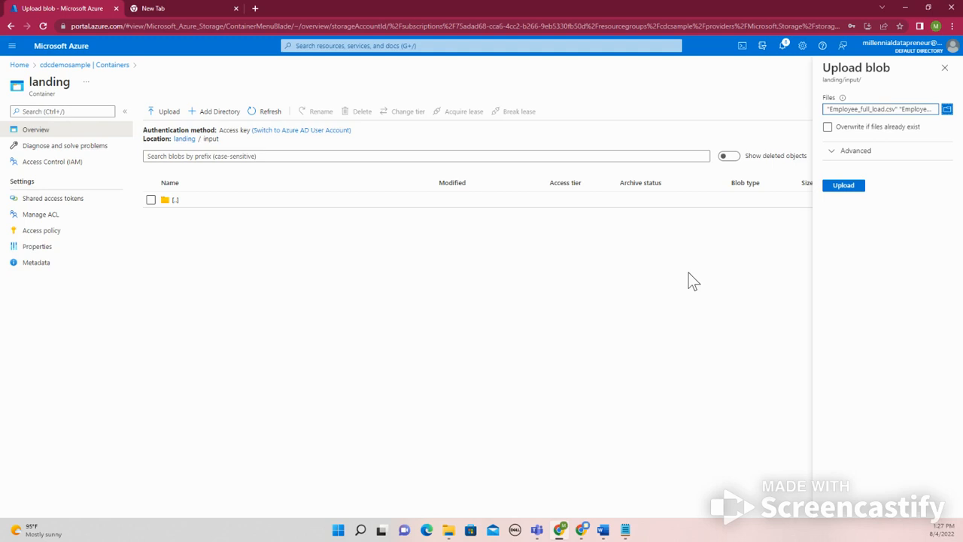
{"action": "left_click", "coordinate": [845, 188]}
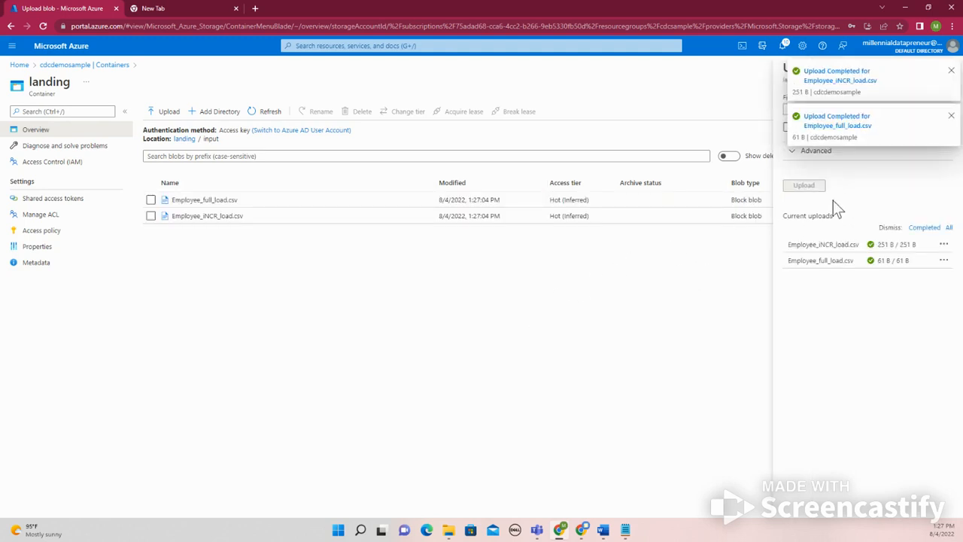
{"action": "left_click", "coordinate": [951, 70]}
{"action": "left_click", "coordinate": [951, 71]}
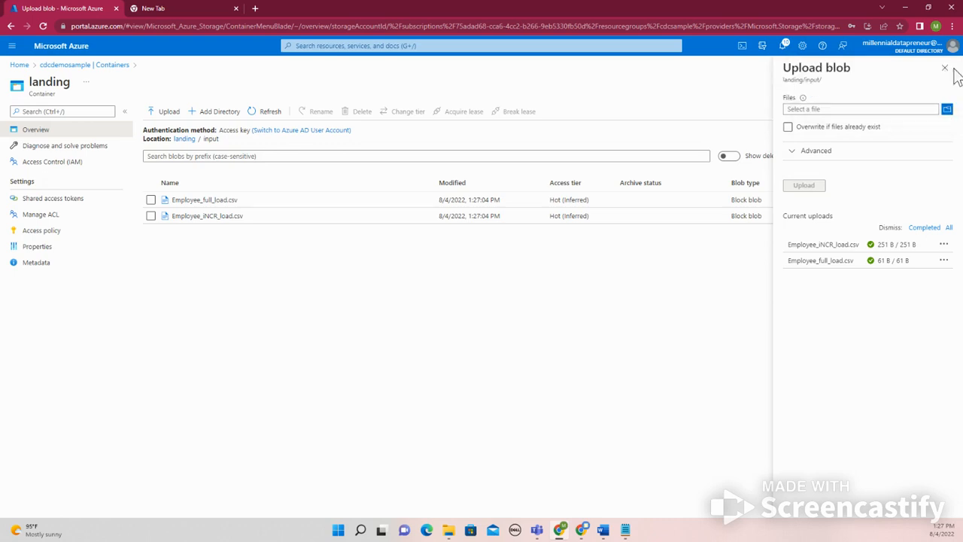
{"action": "left_click", "coordinate": [945, 82]}
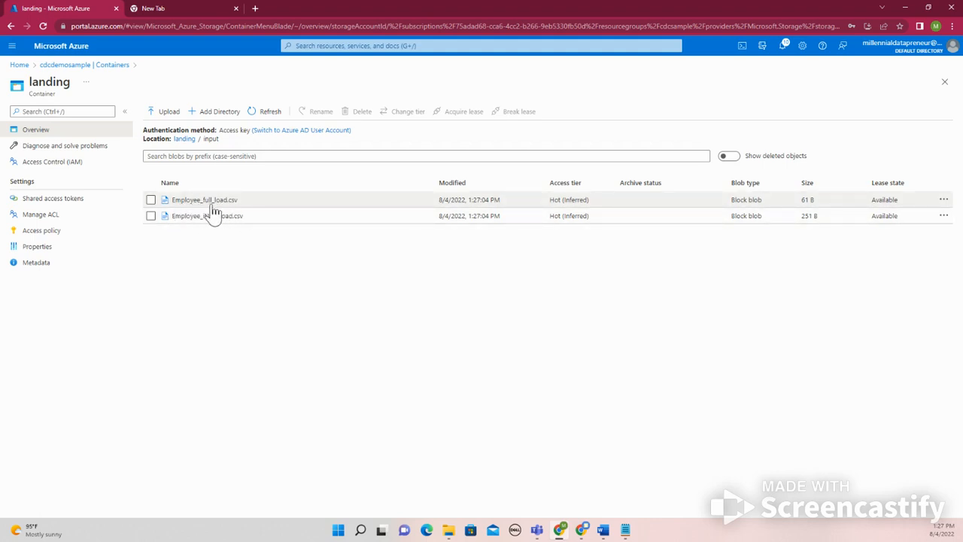
Delete Employee_iNCR_load.csv from landing/input
{"action": "left_click", "coordinate": [151, 215]}
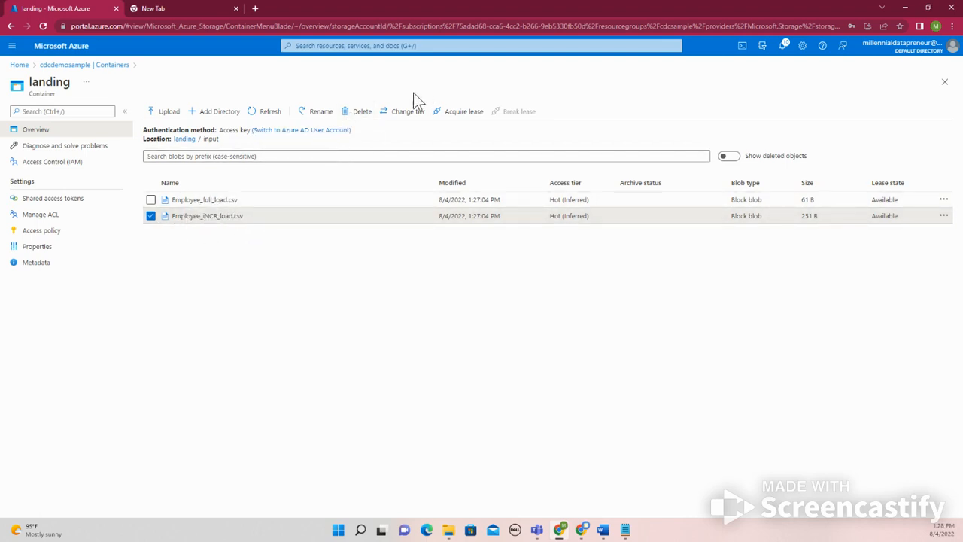
{"action": "left_click", "coordinate": [362, 113]}
{"action": "left_click", "coordinate": [164, 182]}
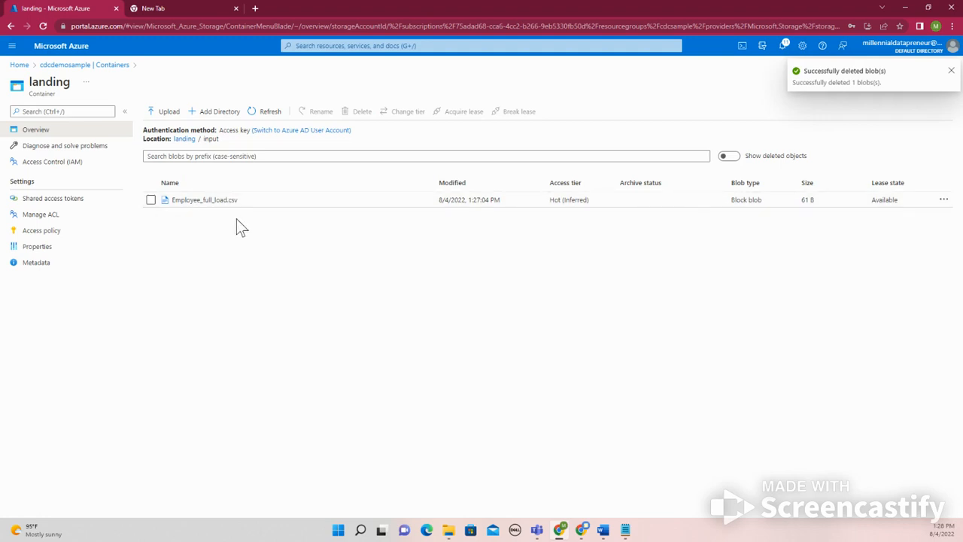
Return to the cdcdemosample container list and check the landing container's root and its input folder
{"action": "left_click", "coordinate": [76, 66]}
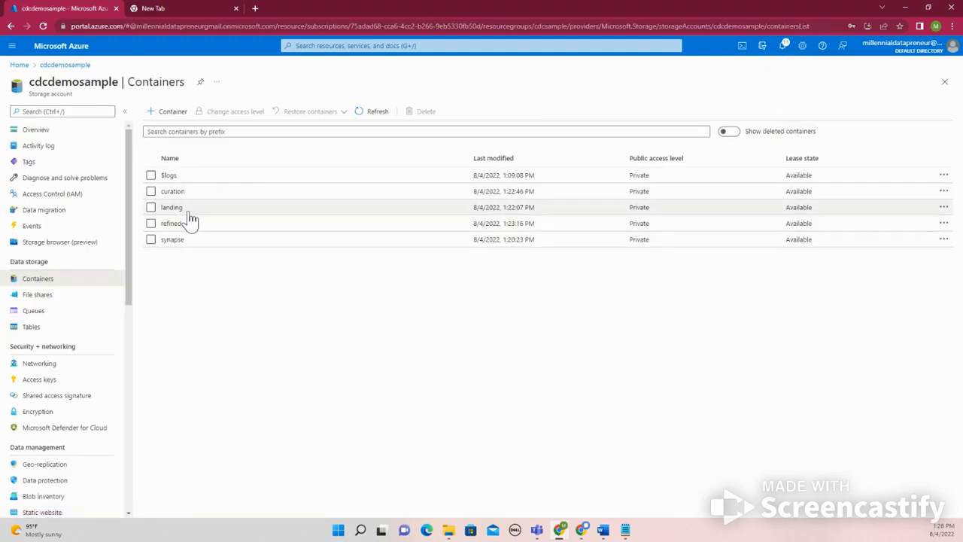
{"action": "left_click", "coordinate": [189, 214]}
{"action": "left_click", "coordinate": [190, 216]}
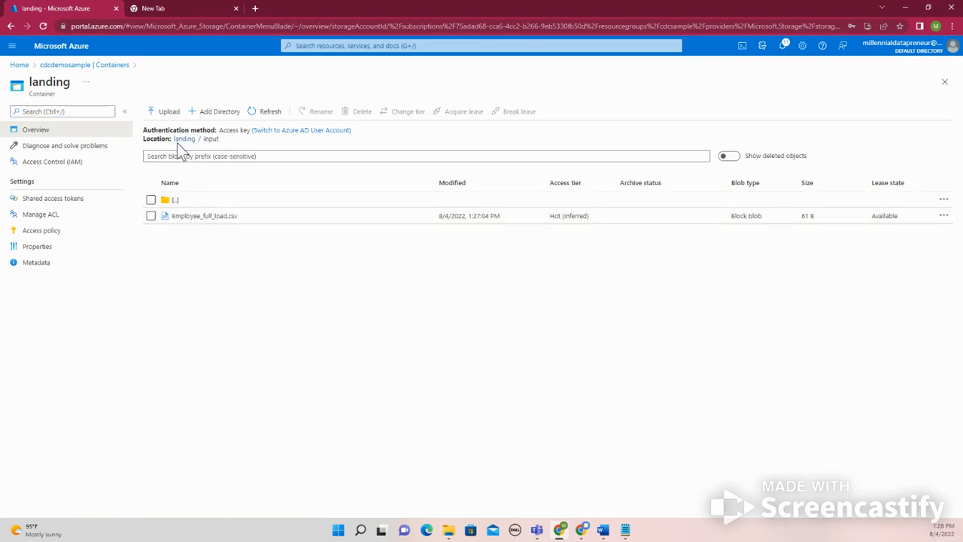
{"action": "left_click", "coordinate": [184, 140]}
{"action": "left_click", "coordinate": [186, 217]}
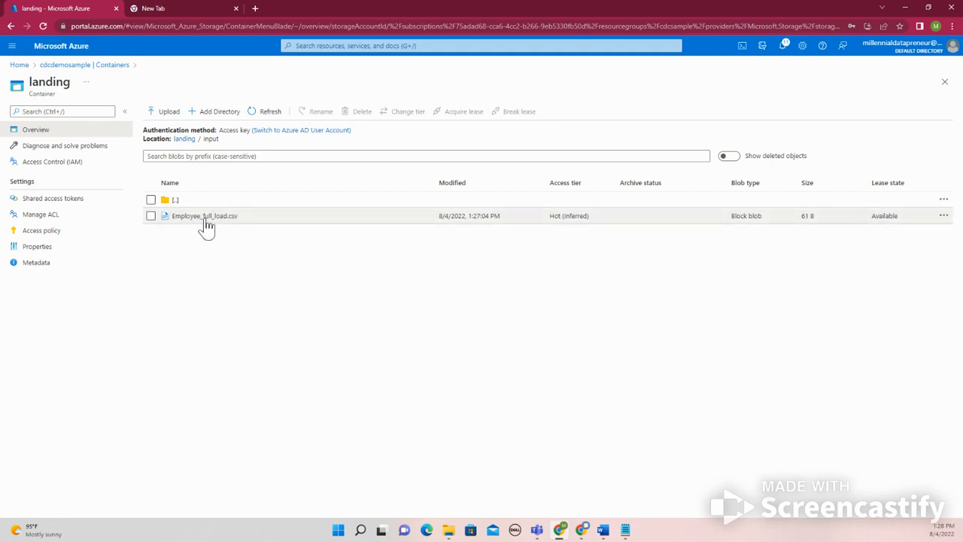
{"action": "left_click", "coordinate": [183, 140]}
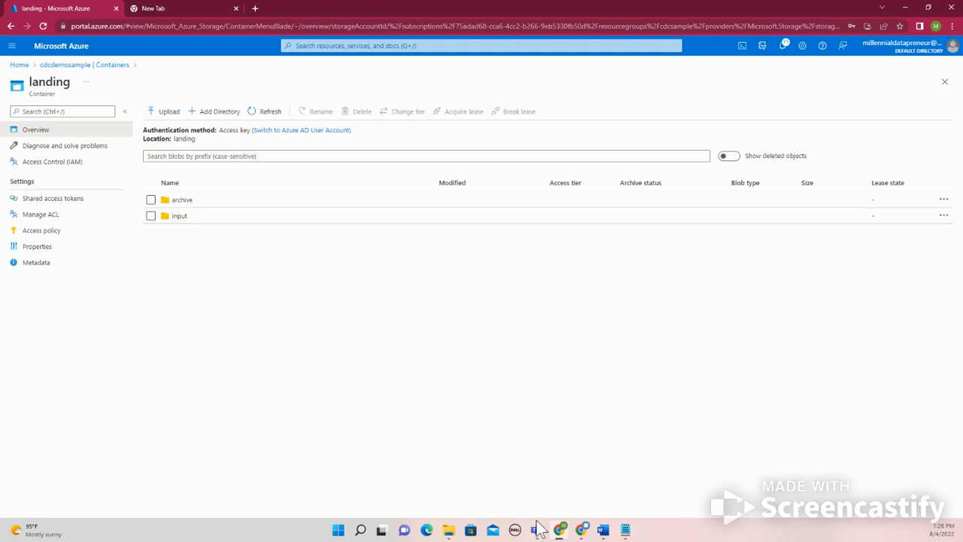
Switch to the Cdcproject repository on GitHub and review the readme's project assignment and expected final target table
{"action": "left_click", "coordinate": [560, 531]}
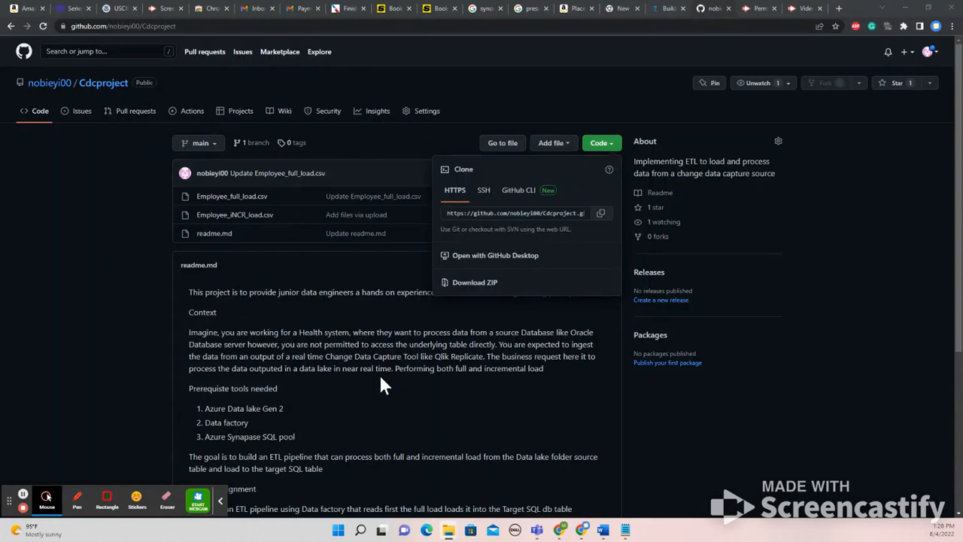
{"action": "scroll", "coordinate": [379, 374], "scroll_direction": "down", "scroll_amount": 3}
{"action": "scroll", "coordinate": [375, 382], "scroll_direction": "up", "scroll_amount": 3}
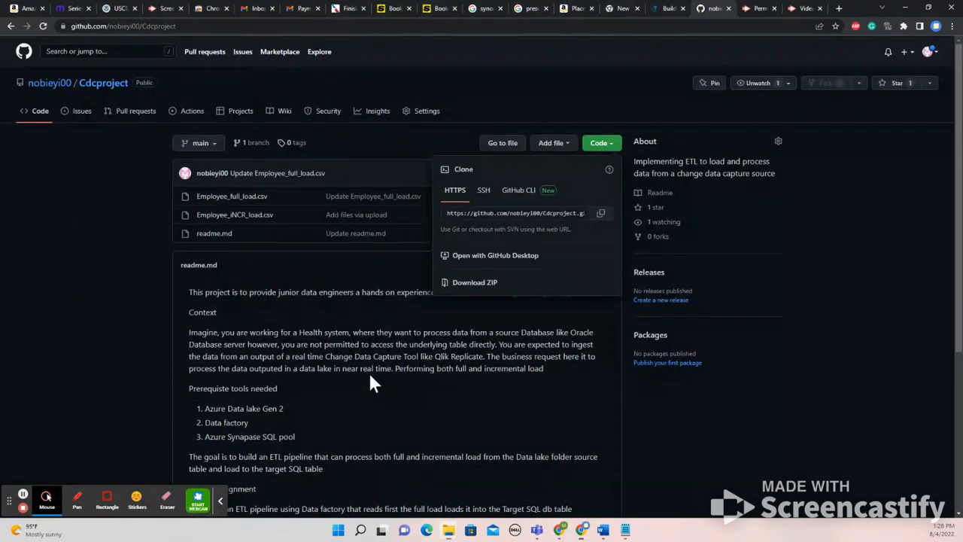
{"action": "left_click", "coordinate": [369, 372]}
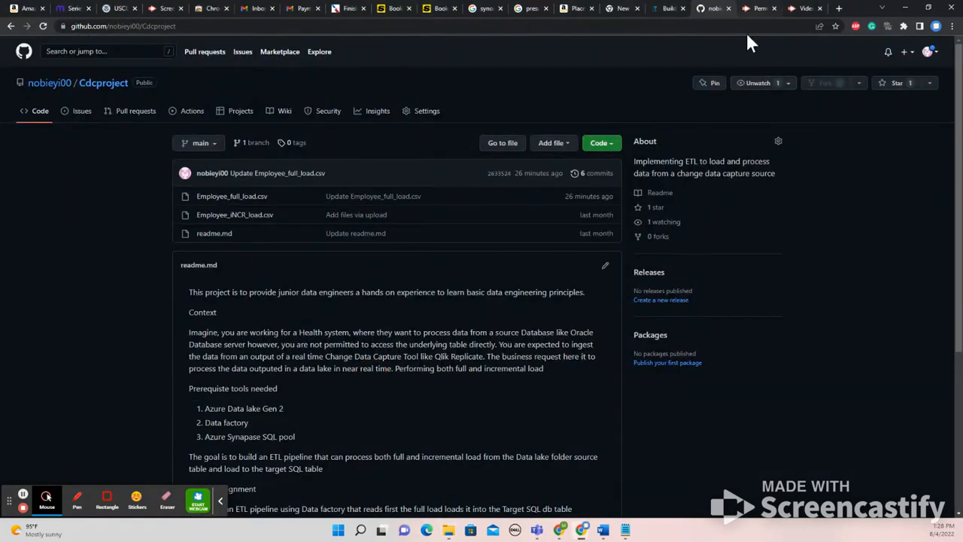
{"action": "scroll", "coordinate": [485, 331], "scroll_direction": "down", "scroll_amount": 2}
{"action": "scroll", "coordinate": [485, 338], "scroll_direction": "up", "scroll_amount": 2}
{"action": "scroll", "coordinate": [489, 350], "scroll_direction": "down", "scroll_amount": 2}
{"action": "scroll", "coordinate": [489, 350], "scroll_direction": "up", "scroll_amount": 2}
{"action": "scroll", "coordinate": [477, 387], "scroll_direction": "down", "scroll_amount": 2}
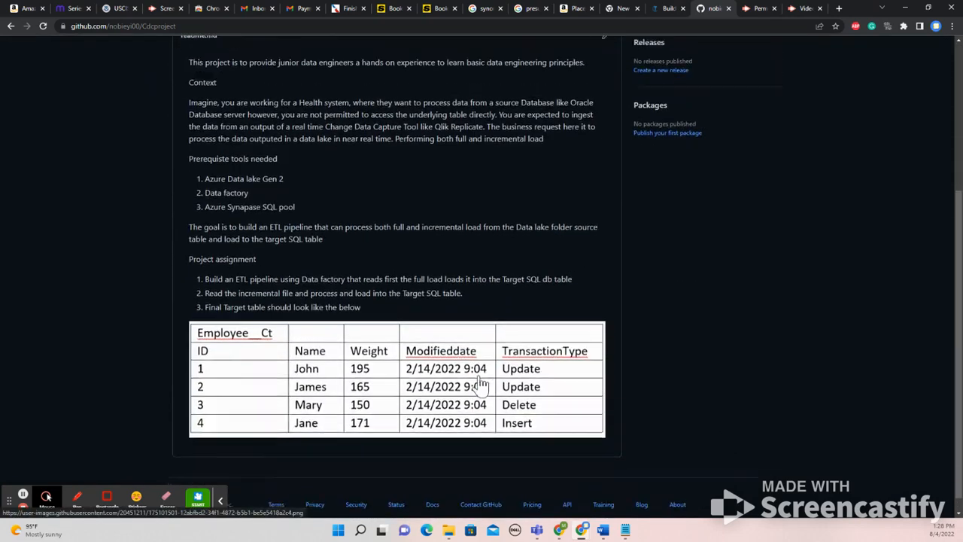
{"action": "scroll", "coordinate": [534, 480], "scroll_direction": "up", "scroll_amount": 2}
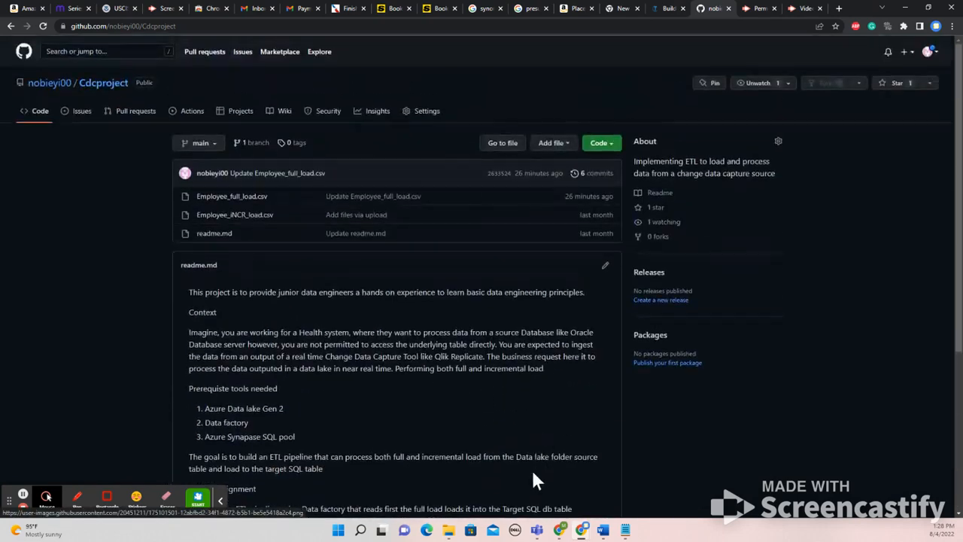
Find and launch PowerPoint and create a blank presentation
{"action": "left_click", "coordinate": [363, 530]}
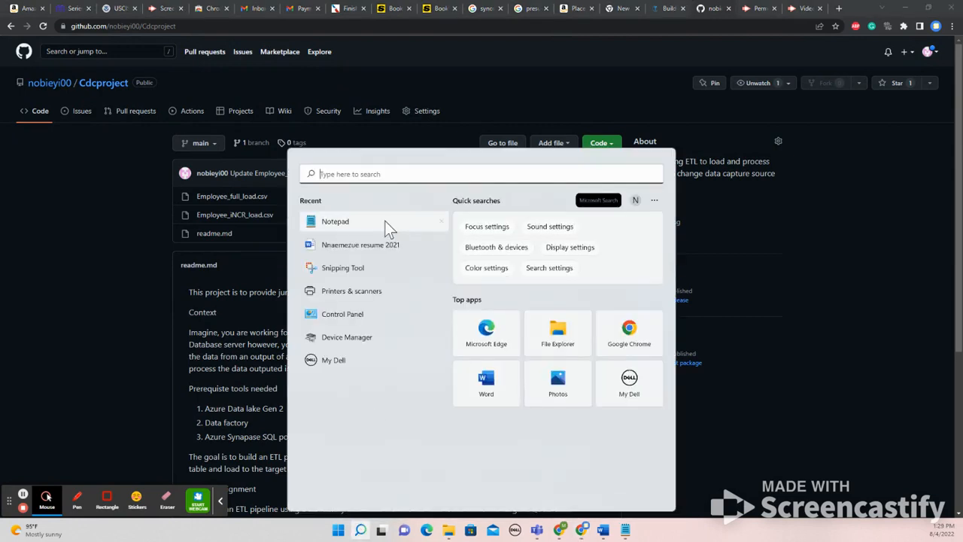
{"action": "type", "text": "p"}
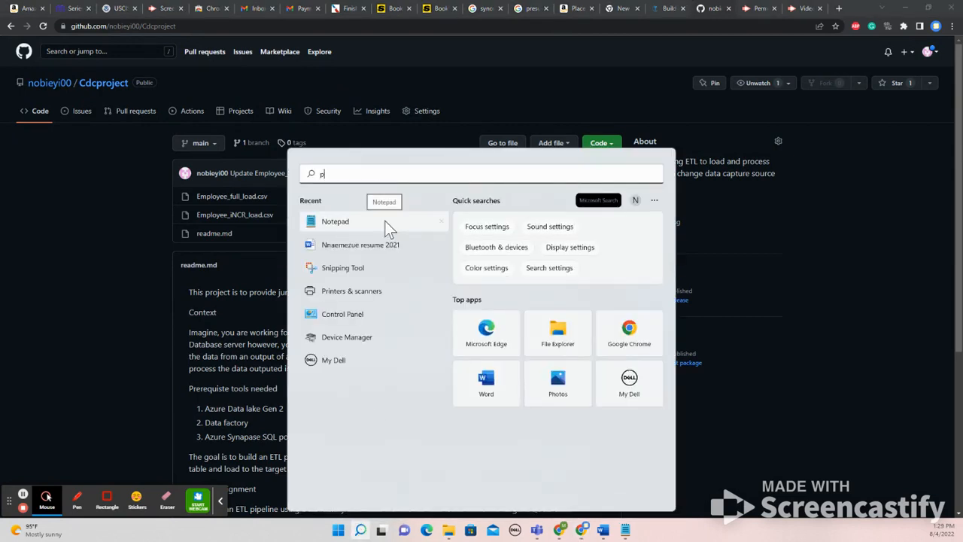
{"action": "type", "text": "owerPoint"}
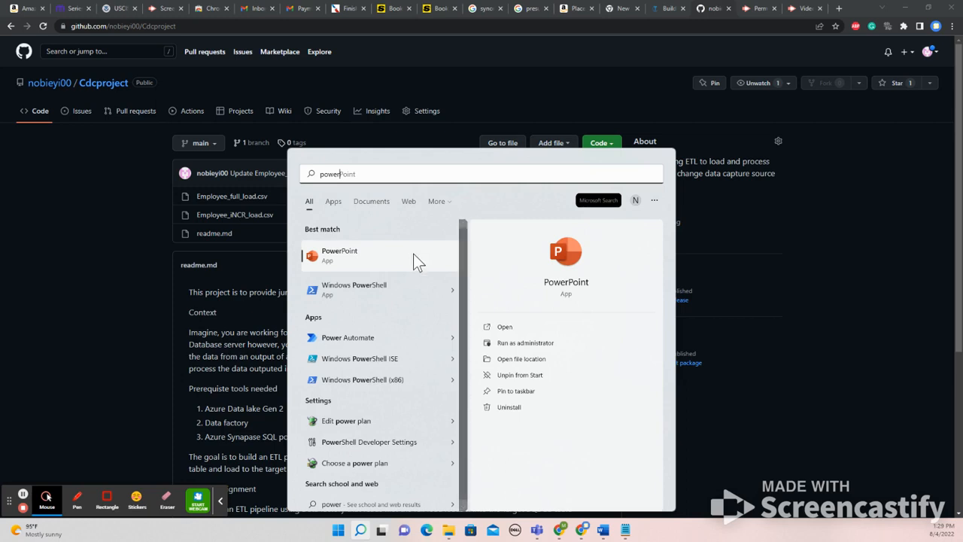
{"action": "left_click", "coordinate": [395, 262]}
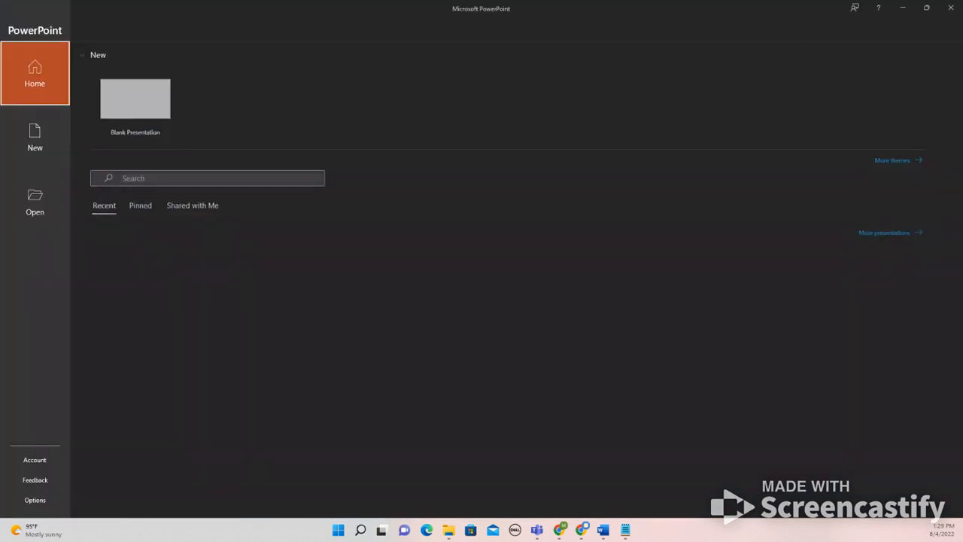
{"action": "left_click", "coordinate": [135, 130]}
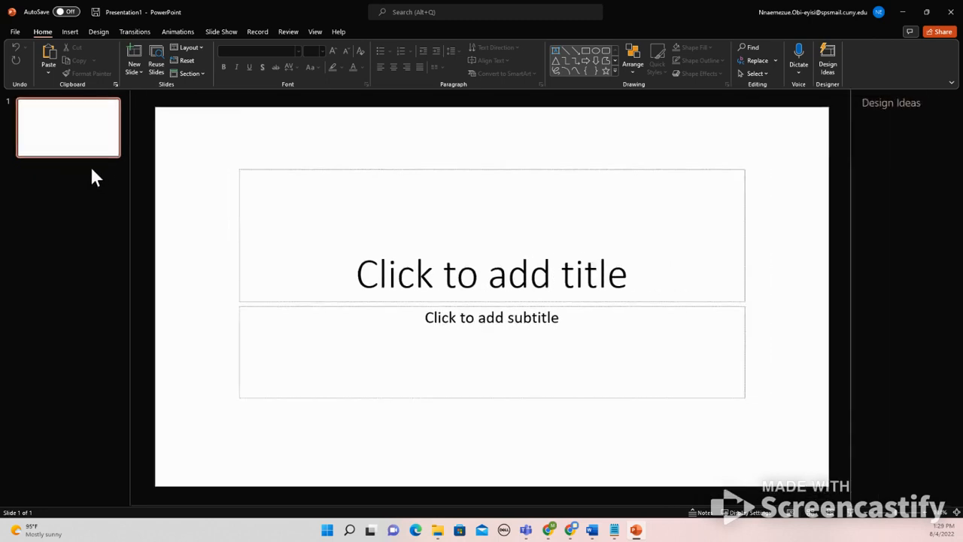
Delete the title and subtitle placeholders from the first slide
{"action": "left_click", "coordinate": [368, 249]}
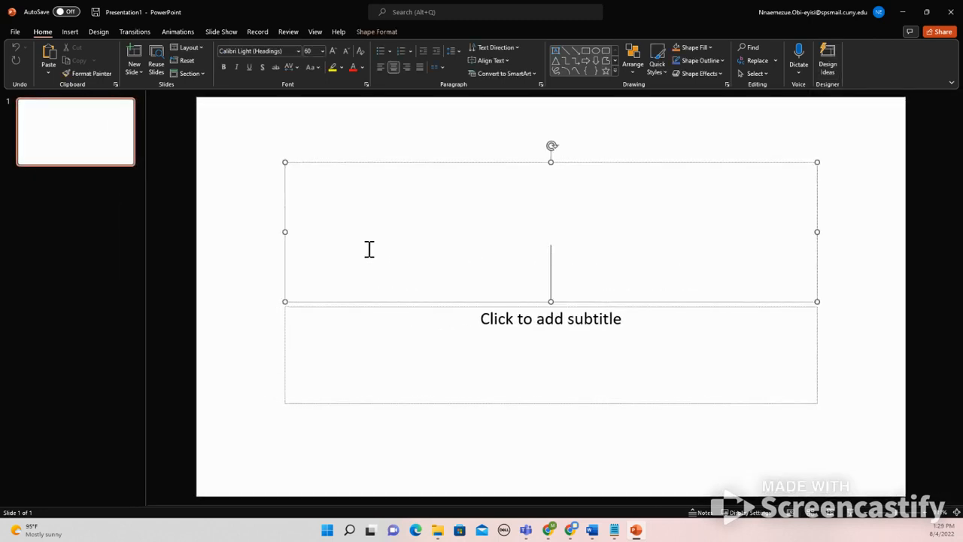
{"action": "left_click", "coordinate": [509, 161]}
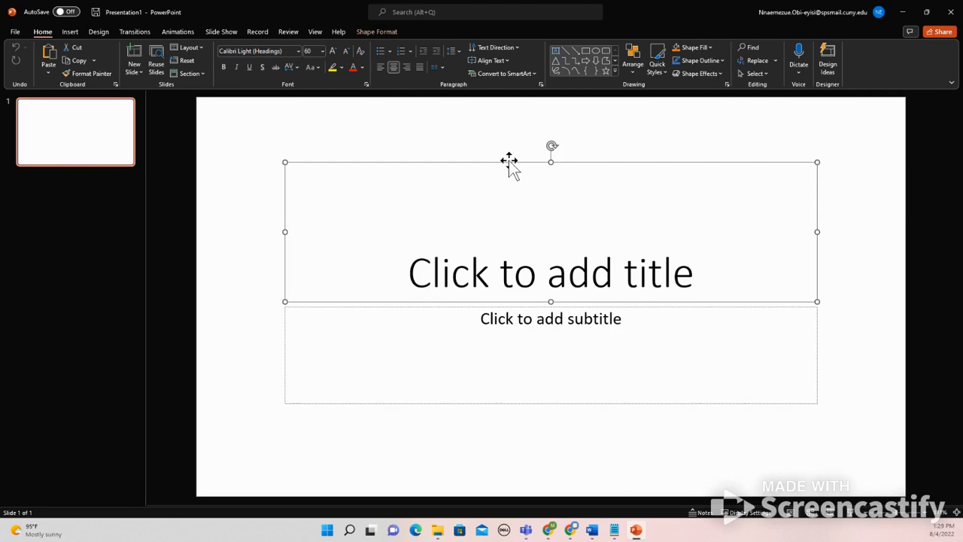
{"action": "key", "text": "Delete"}
{"action": "left_click", "coordinate": [487, 306]}
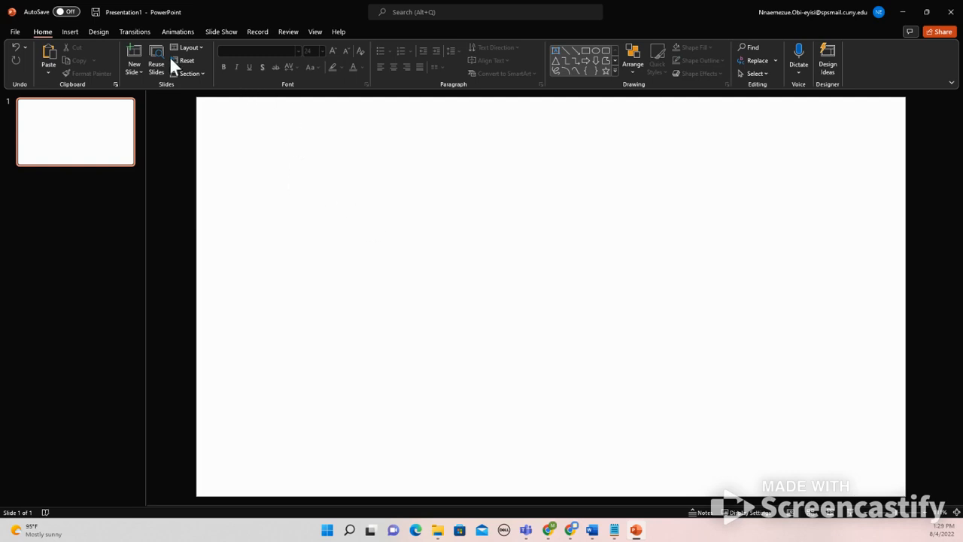
Draw a rectangle about 1.27" high and 1.13" wide in the slide's upper-left area and label it "Source file in ADLS"
{"action": "left_click", "coordinate": [70, 31]}
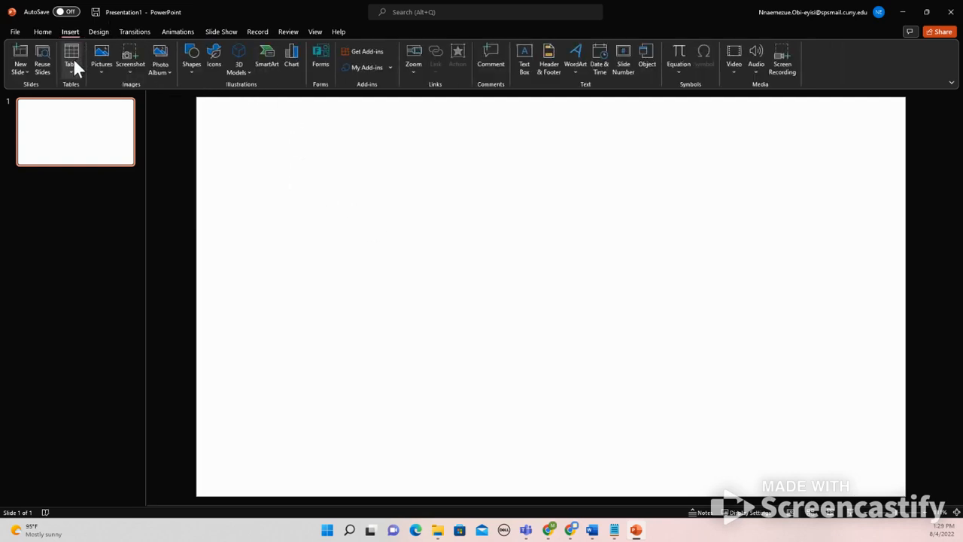
{"action": "left_click", "coordinate": [191, 59]}
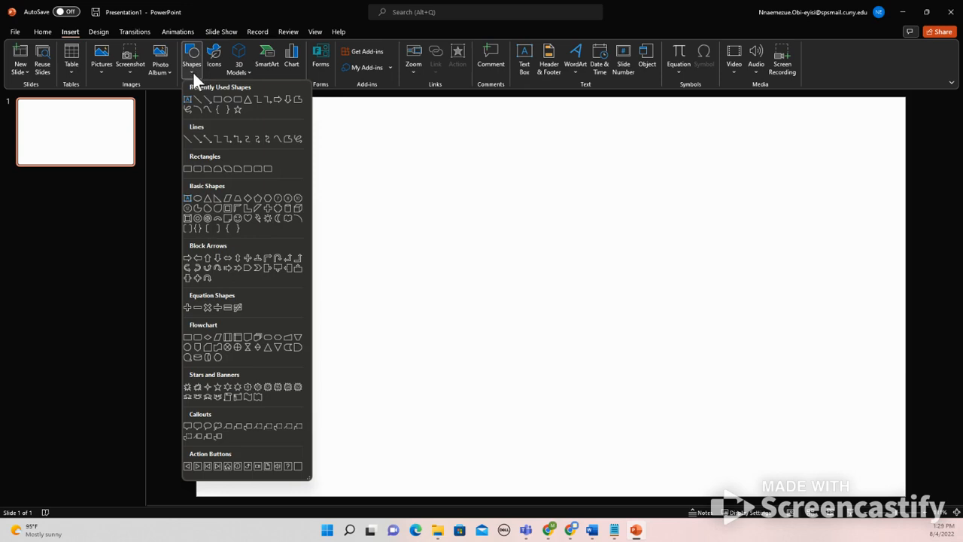
{"action": "left_click", "coordinate": [216, 98]}
{"action": "left_click_drag", "start_coordinate": [297, 182], "coordinate": [360, 255]}
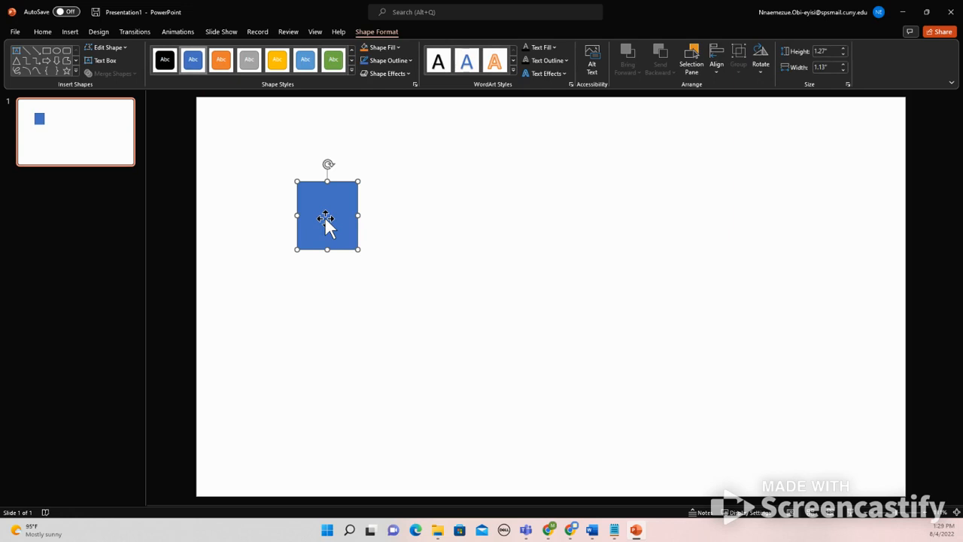
{"action": "type", "text": "searc"}
{"action": "type", "text": "e file"}
{"action": "type", "text": " in"}
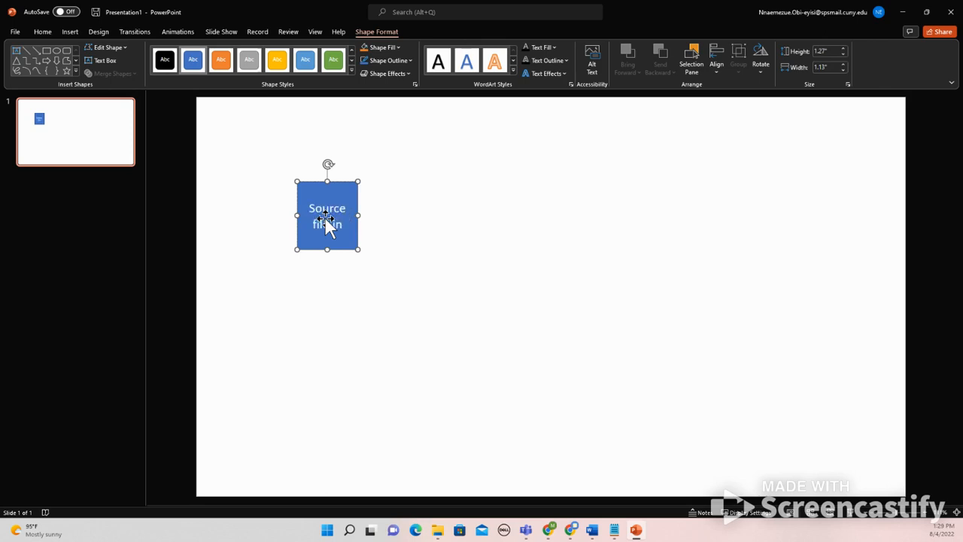
{"action": "type", "text": " ADLS"}
Move the "Source file in ADLS" rectangle slightly down on the slide
{"action": "left_click", "coordinate": [380, 216]}
{"action": "left_click", "coordinate": [325, 197]}
{"action": "left_click_drag", "start_coordinate": [322, 183], "coordinate": [319, 198]}
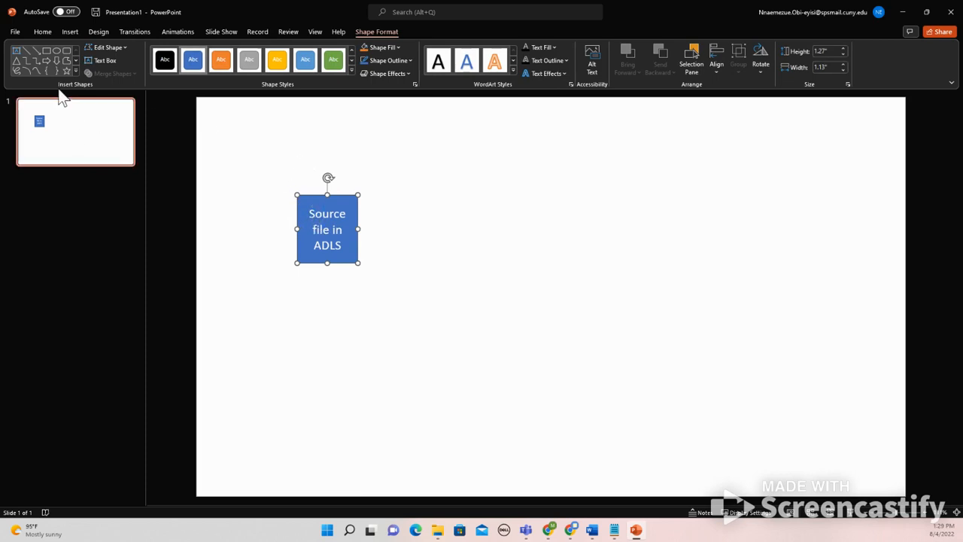
Draw a rectangle about 3.87" high and 3.35" wide around the "Source file in ADLS" box and set it to No Fill
{"action": "left_click", "coordinate": [45, 51]}
{"action": "left_click_drag", "start_coordinate": [258, 156], "coordinate": [437, 362]}
{"action": "right_click", "coordinate": [393, 211]}
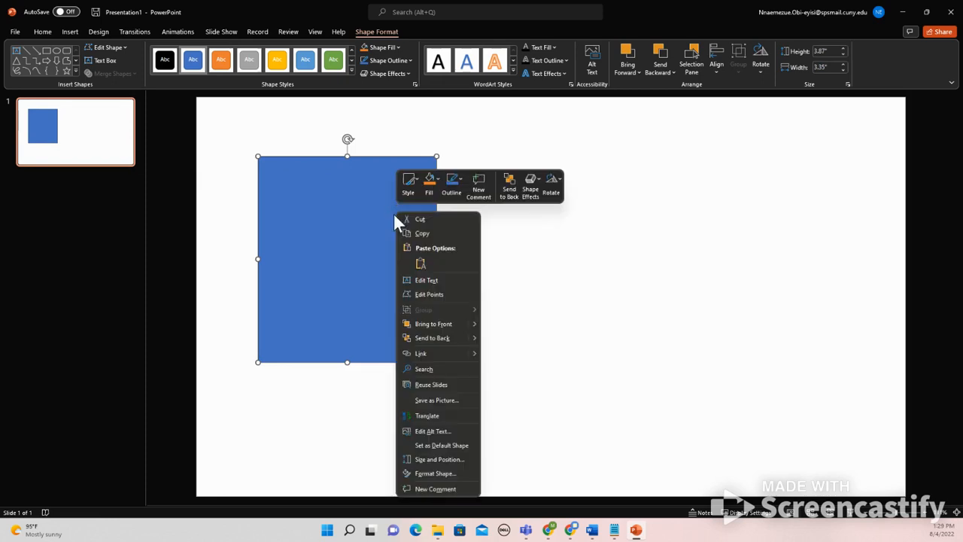
{"action": "left_click", "coordinate": [430, 182]}
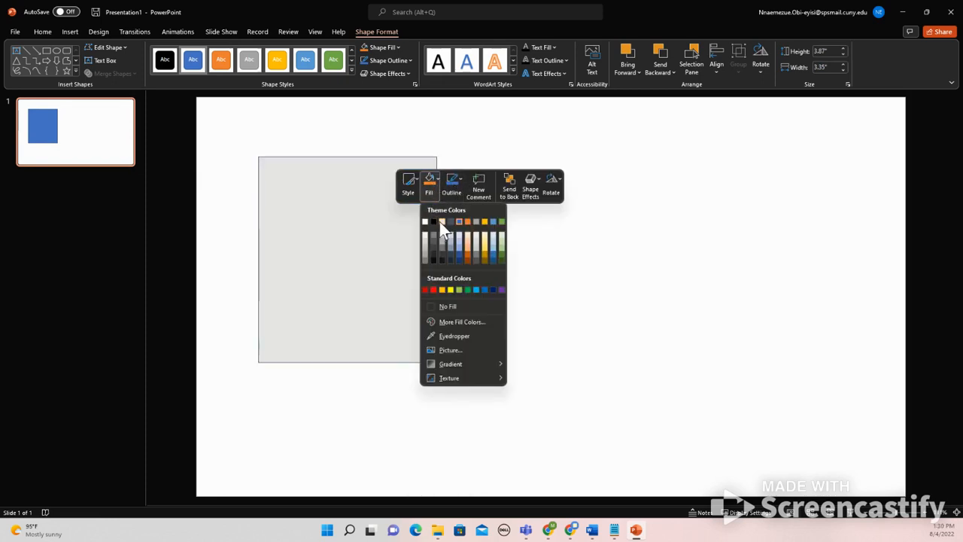
{"action": "left_click", "coordinate": [449, 306]}
{"action": "left_click", "coordinate": [328, 186]}
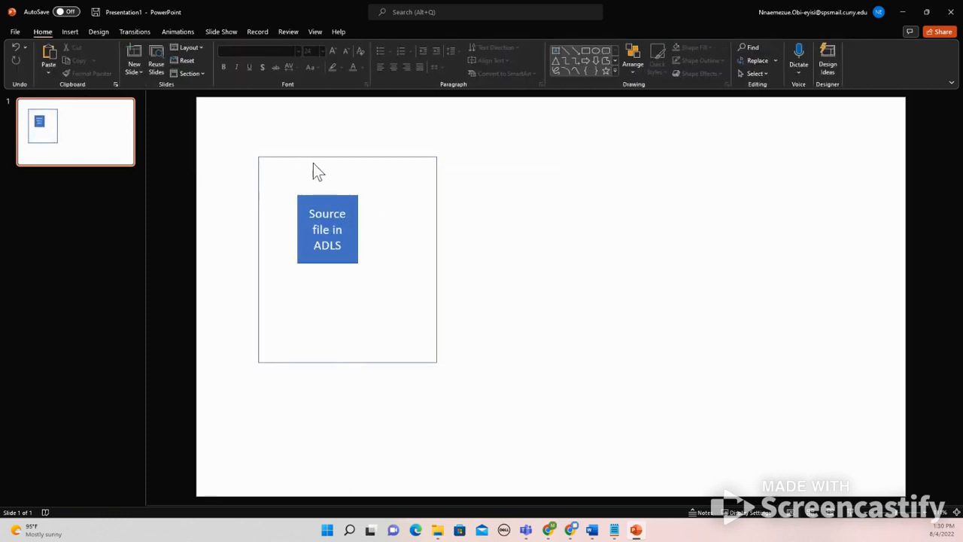
Shrink the unfilled outer rectangle so it frames the "Source file in ADLS" box more closely
{"action": "left_click", "coordinate": [308, 156]}
{"action": "left_click", "coordinate": [305, 173]}
{"action": "left_click_drag", "start_coordinate": [362, 155], "coordinate": [340, 142]}
{"action": "left_click_drag", "start_coordinate": [414, 143], "coordinate": [391, 177]}
{"action": "left_click_drag", "start_coordinate": [233, 180], "coordinate": [258, 175]}
{"action": "left_click_drag", "start_coordinate": [259, 343], "coordinate": [259, 286]}
{"action": "left_click", "coordinate": [299, 140]}
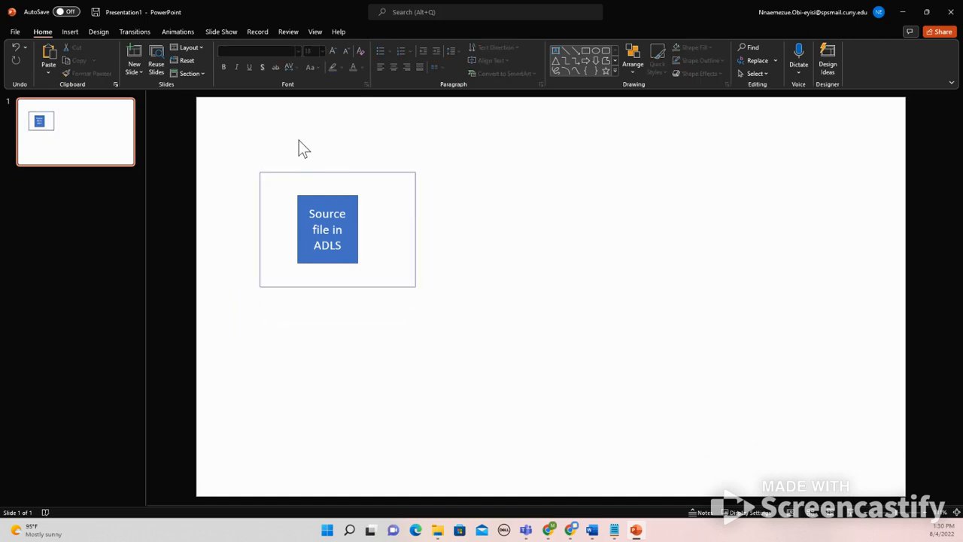
Add a text box reading "Input folder" just above the frame around the source file box
{"action": "left_click", "coordinate": [73, 32]}
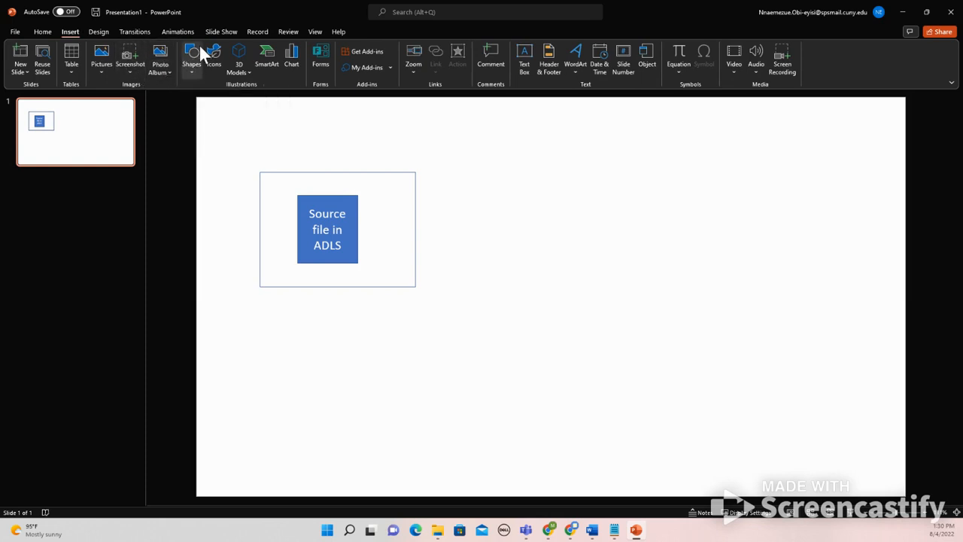
{"action": "left_click", "coordinate": [521, 61]}
{"action": "left_click_drag", "start_coordinate": [262, 153], "coordinate": [403, 164]}
{"action": "type", "text": "input folder"}
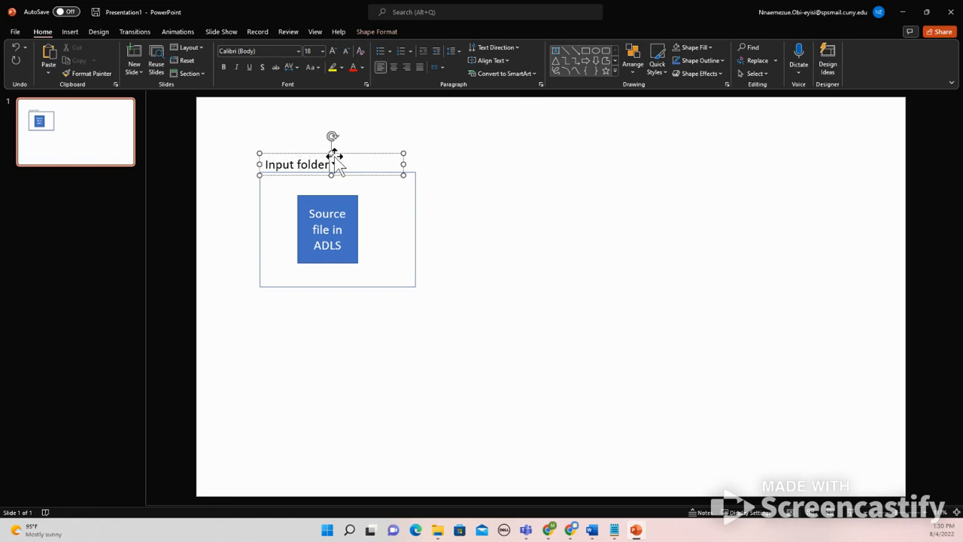
{"action": "left_click", "coordinate": [494, 258]}
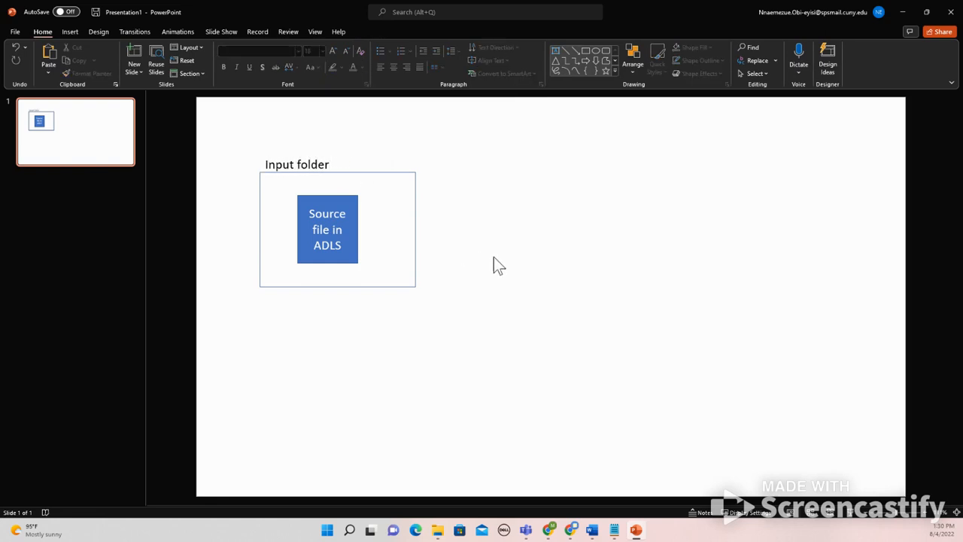
{"action": "left_click", "coordinate": [316, 226]}
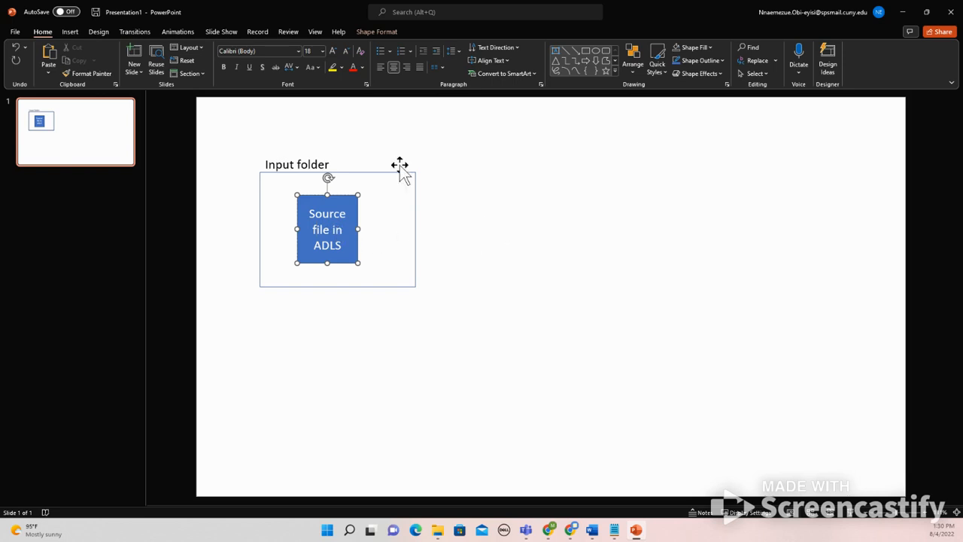
{"action": "left_click", "coordinate": [72, 30]}
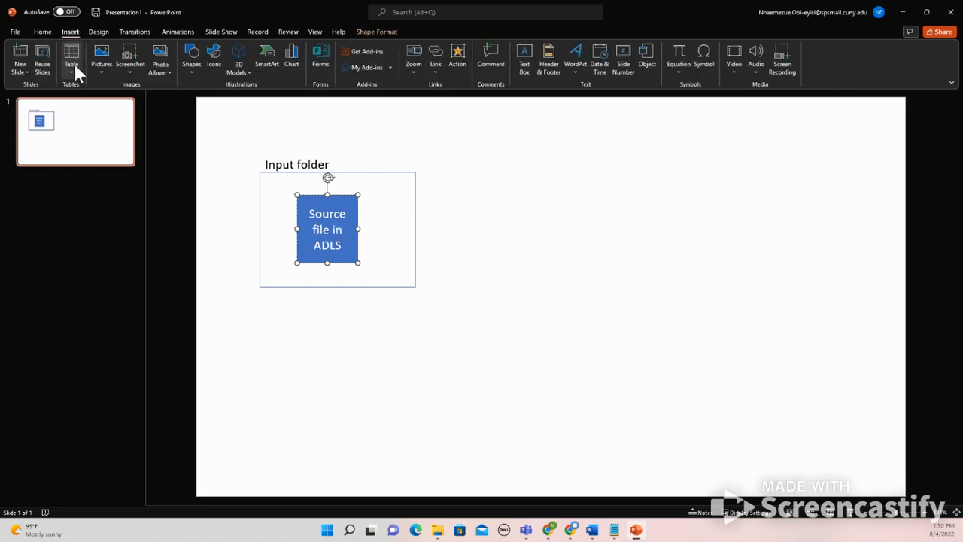
{"action": "left_click", "coordinate": [191, 66]}
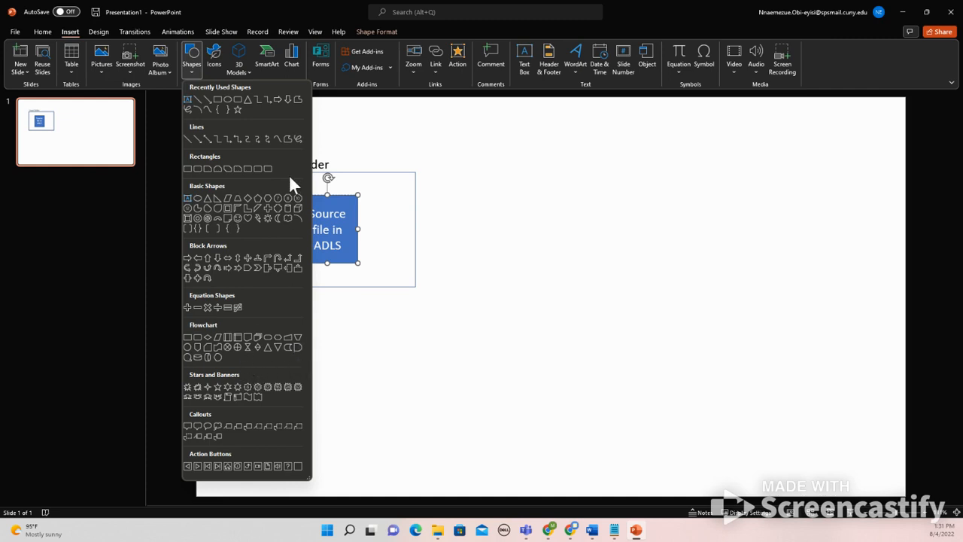
{"action": "left_click", "coordinate": [248, 258]}
{"action": "left_click_drag", "start_coordinate": [468, 208], "coordinate": [606, 326]}
{"action": "left_click_drag", "start_coordinate": [544, 263], "coordinate": [546, 227]}
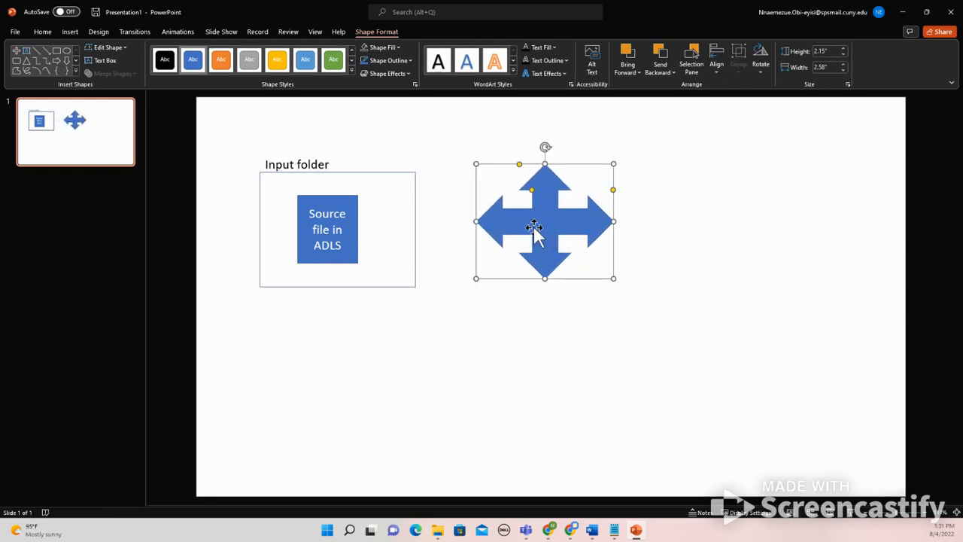
{"action": "key", "text": "Delete"}
Draw a cross shape about 1.98" high and 1.62" wide to the right of the input folder frame and label it "ADF"
{"action": "left_click", "coordinate": [71, 33]}
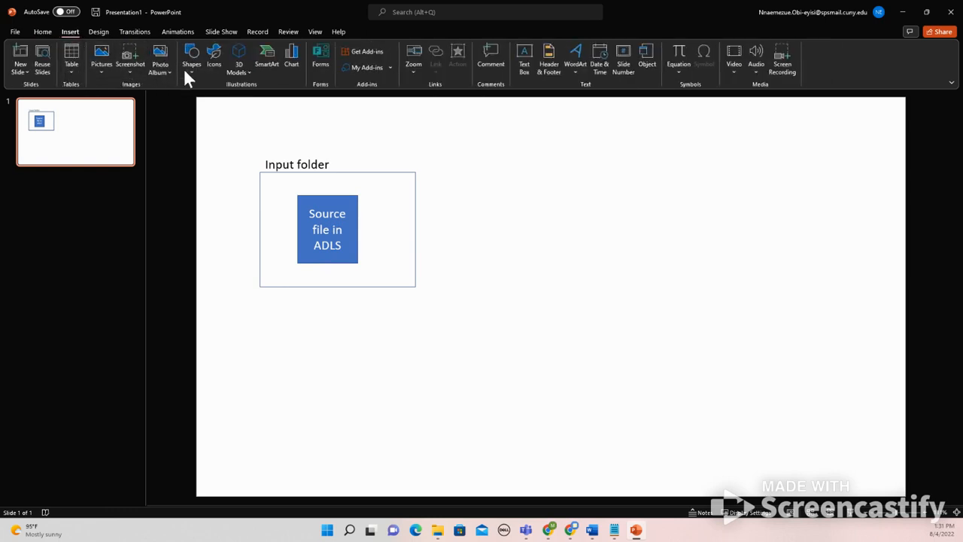
{"action": "left_click", "coordinate": [192, 68]}
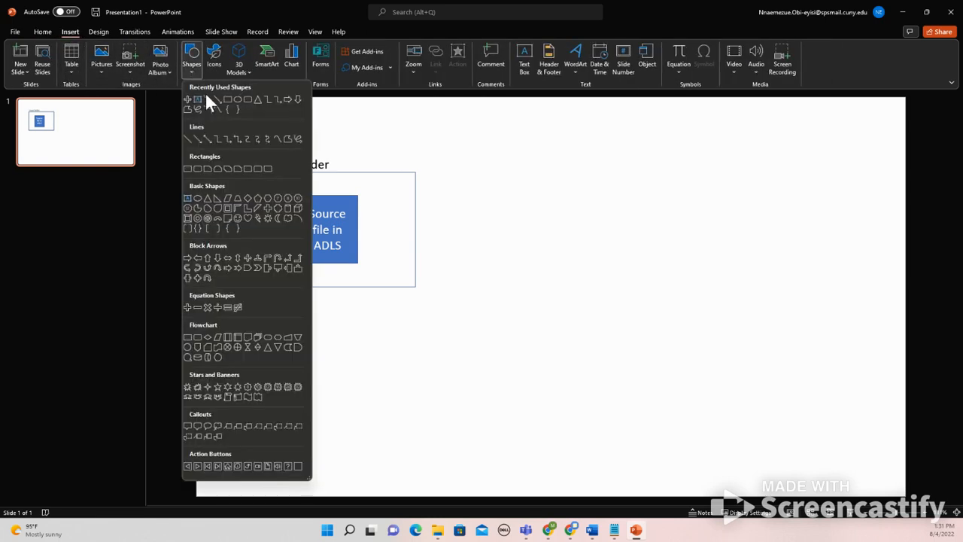
{"action": "left_click", "coordinate": [269, 210]}
{"action": "left_click_drag", "start_coordinate": [535, 182], "coordinate": [623, 286]}
{"action": "type", "text": "ADF"}
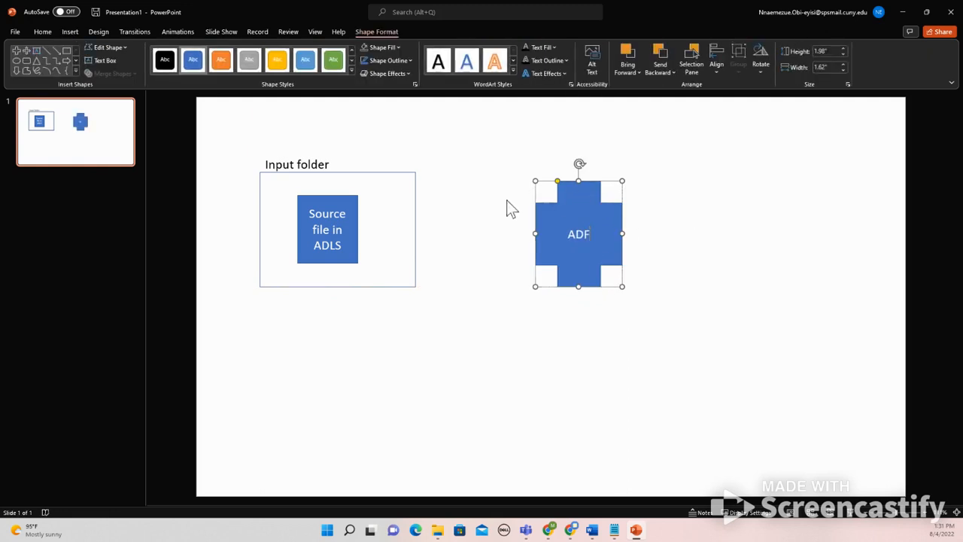
{"action": "left_click", "coordinate": [442, 241]}
Narrow the input folder frame slightly and draw a thin right arrow about 2.27" long between it and the ADF shape
{"action": "left_click", "coordinate": [416, 230]}
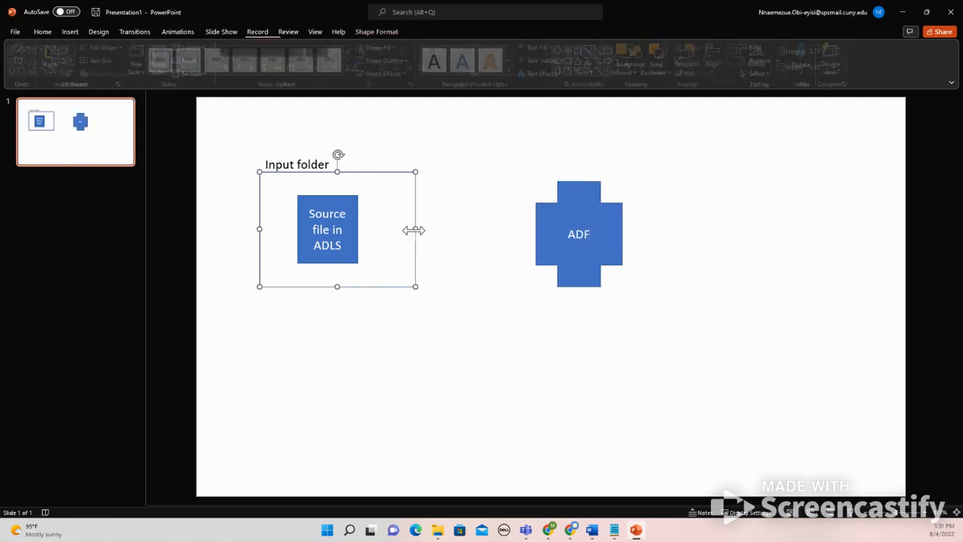
{"action": "mouse_move", "coordinate": [415, 230]}
{"action": "left_mouse_down"}
{"action": "mouse_move", "coordinate": [494, 228]}
{"action": "mouse_move", "coordinate": [403, 229]}
{"action": "left_mouse_up"}
{"action": "left_click", "coordinate": [66, 60]}
{"action": "left_click_drag", "start_coordinate": [415, 230], "coordinate": [535, 241]}
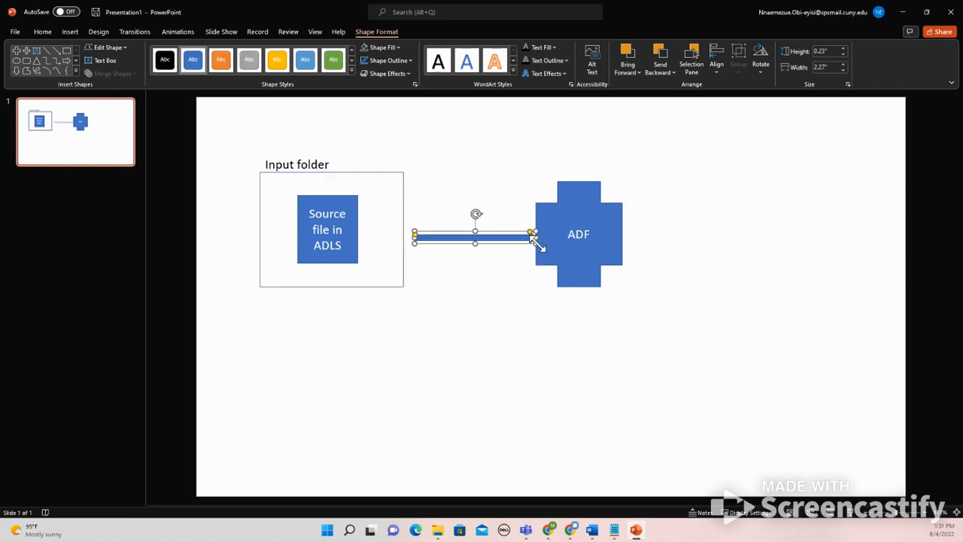
{"action": "left_click", "coordinate": [637, 235]}
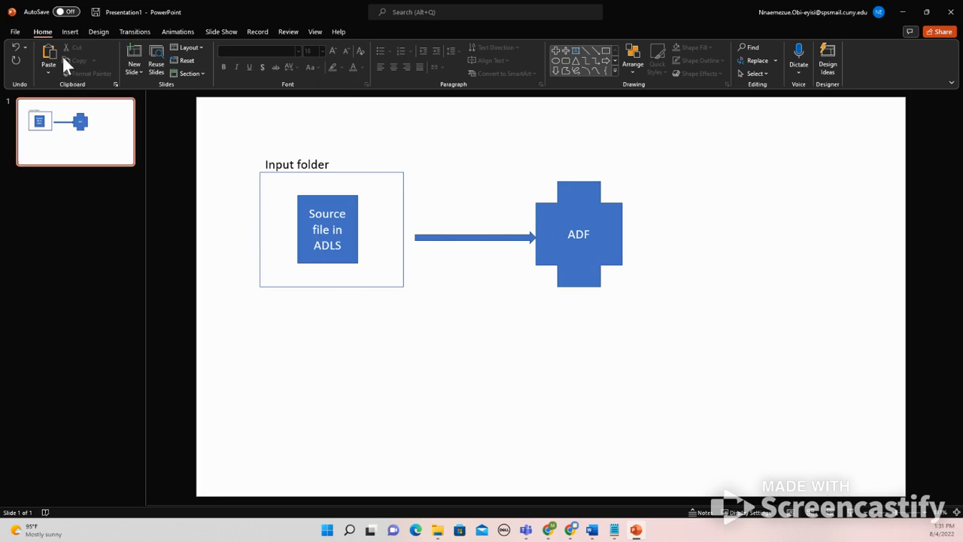
Draw a cylinder shape to the right of the ADF shape
{"action": "left_click", "coordinate": [70, 33]}
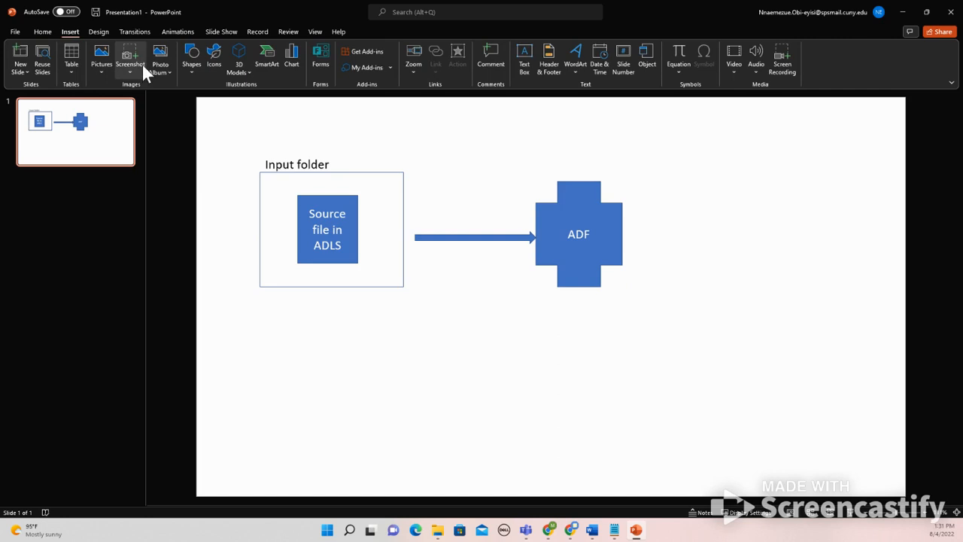
{"action": "left_click", "coordinate": [190, 56]}
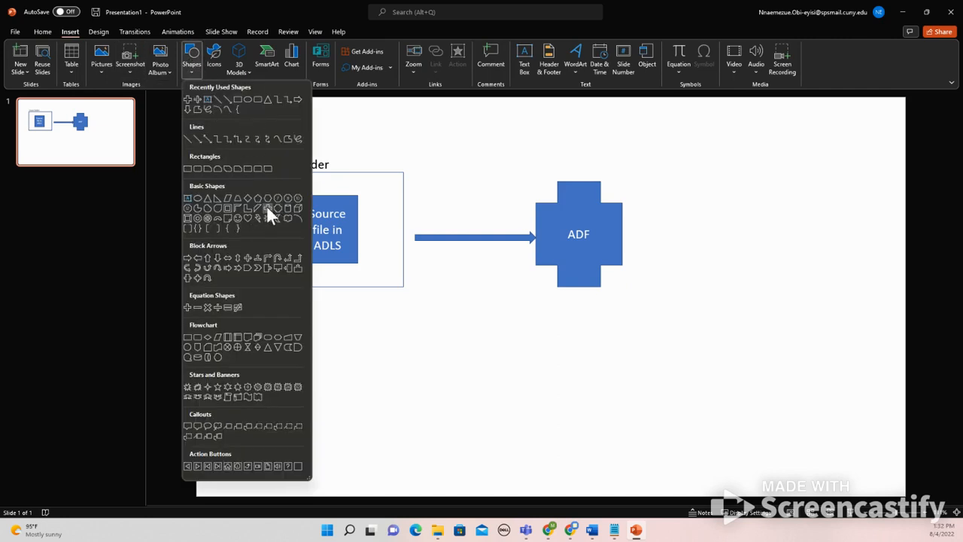
{"action": "left_click", "coordinate": [288, 209]}
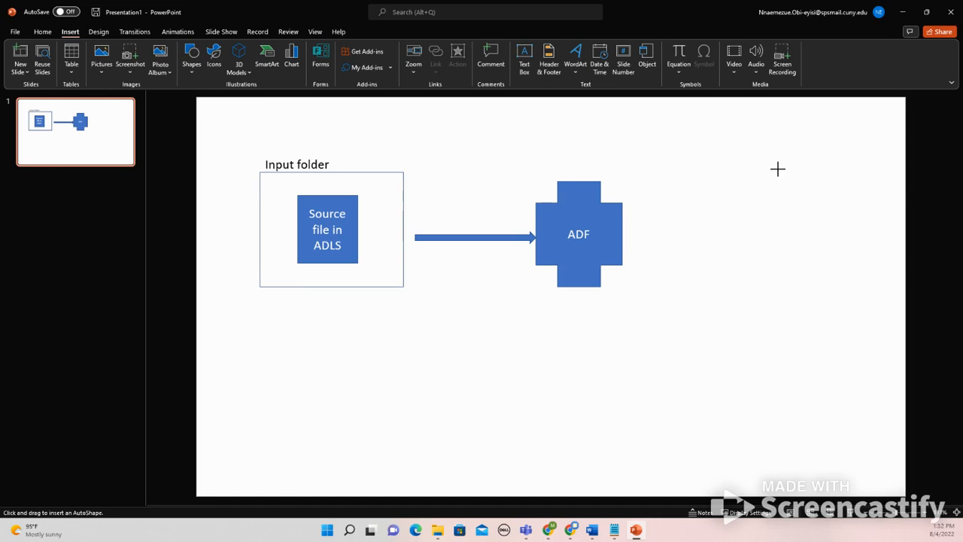
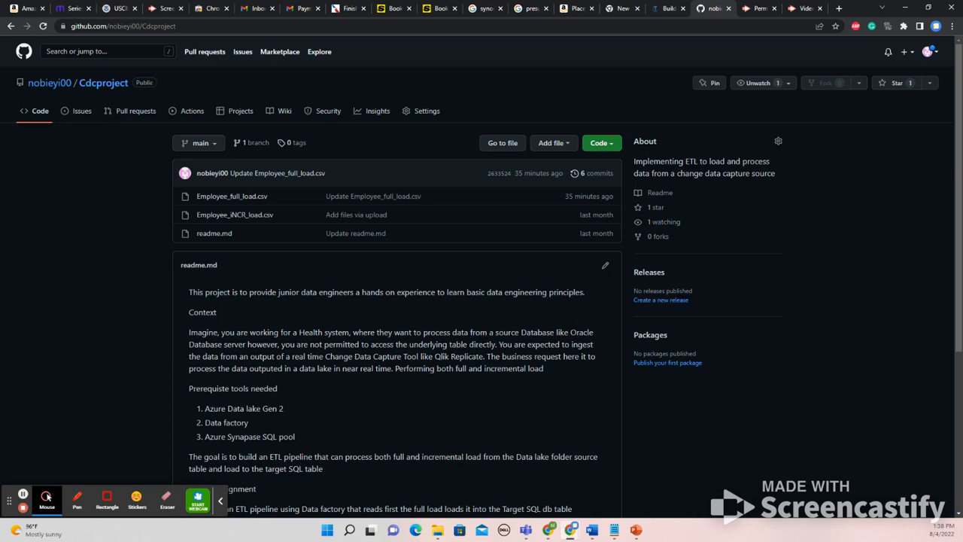
Switch to the Azure portal and open Azure Data Factory Studio for the cdcadfsample data factory
{"action": "mouse_move", "coordinate": [549, 532]}
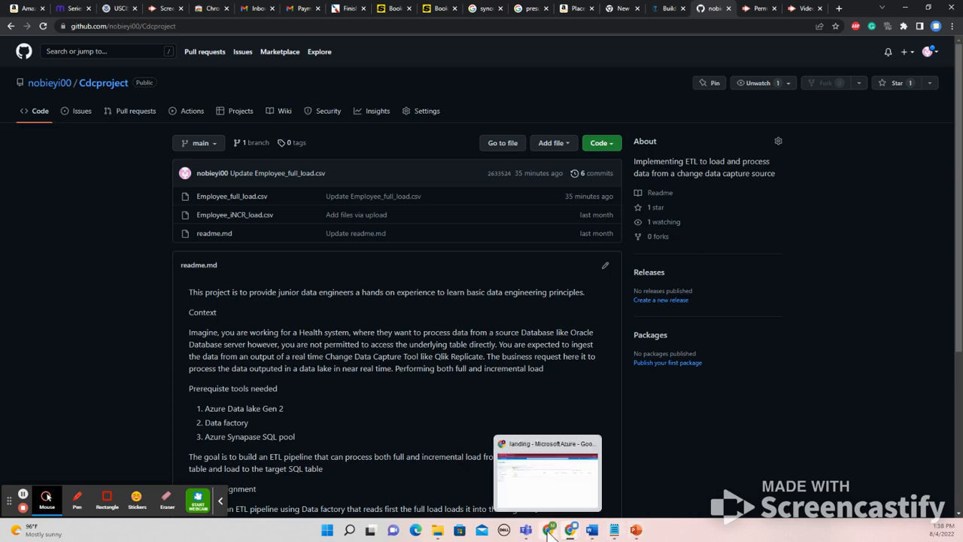
{"action": "left_click", "coordinate": [549, 532]}
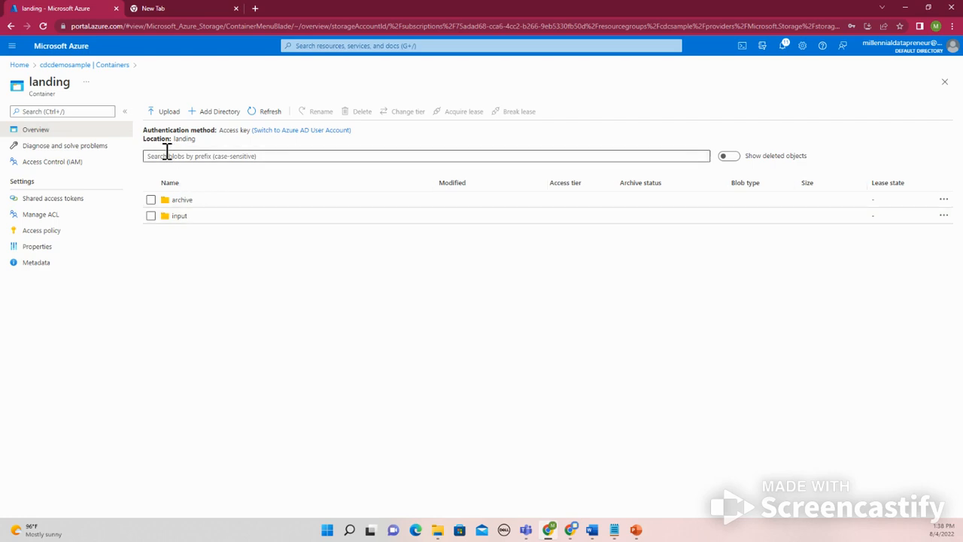
{"action": "left_click", "coordinate": [19, 65]}
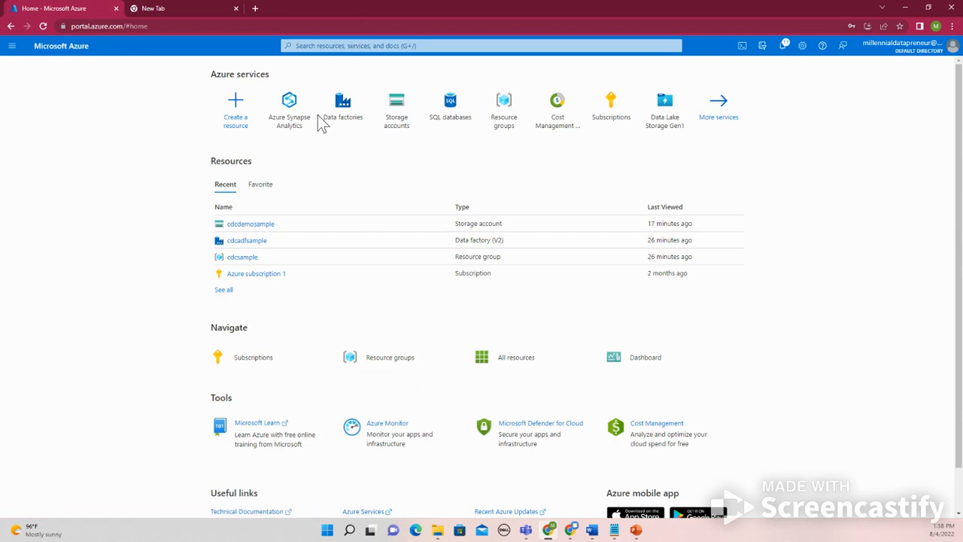
{"action": "left_click", "coordinate": [239, 240]}
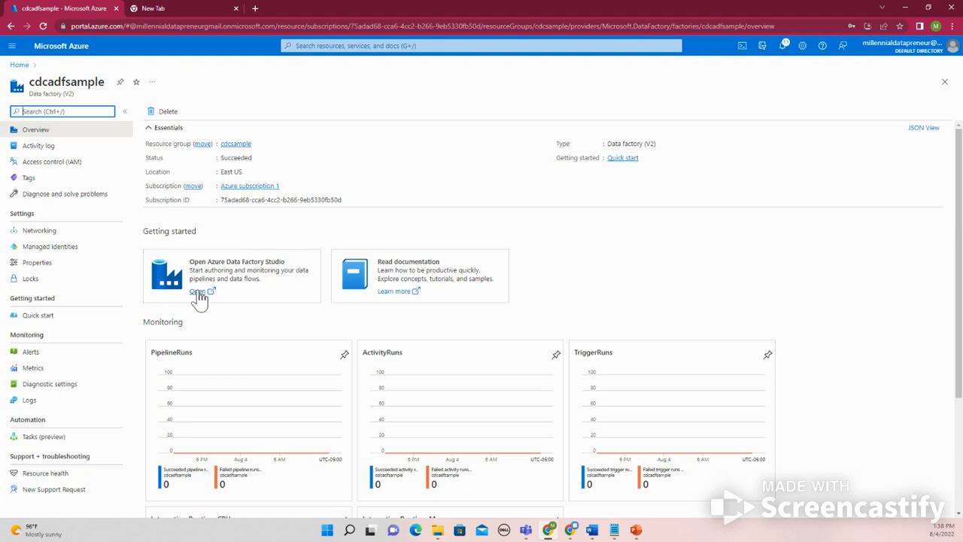
{"action": "left_click", "coordinate": [199, 291]}
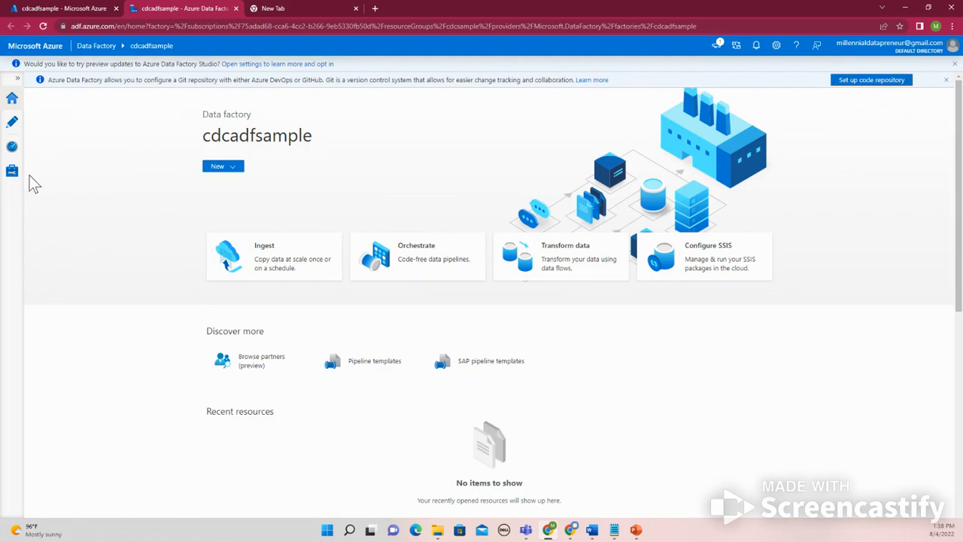
Create a new pipeline in the cdcadfsample data factory's authoring workspace
{"action": "left_click", "coordinate": [12, 125]}
{"action": "left_click", "coordinate": [81, 140]}
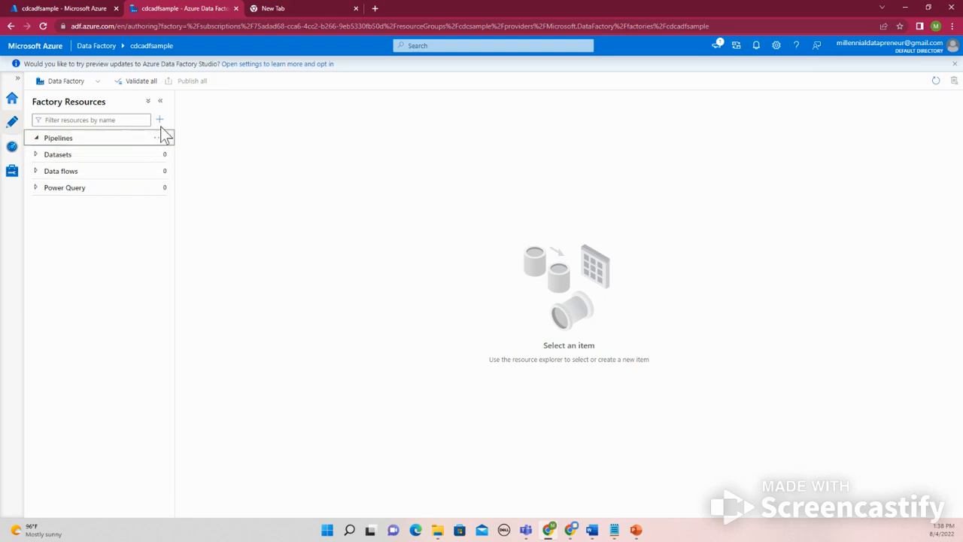
{"action": "left_click", "coordinate": [159, 120]}
{"action": "mouse_move", "coordinate": [176, 138]}
{"action": "left_click", "coordinate": [268, 138]}
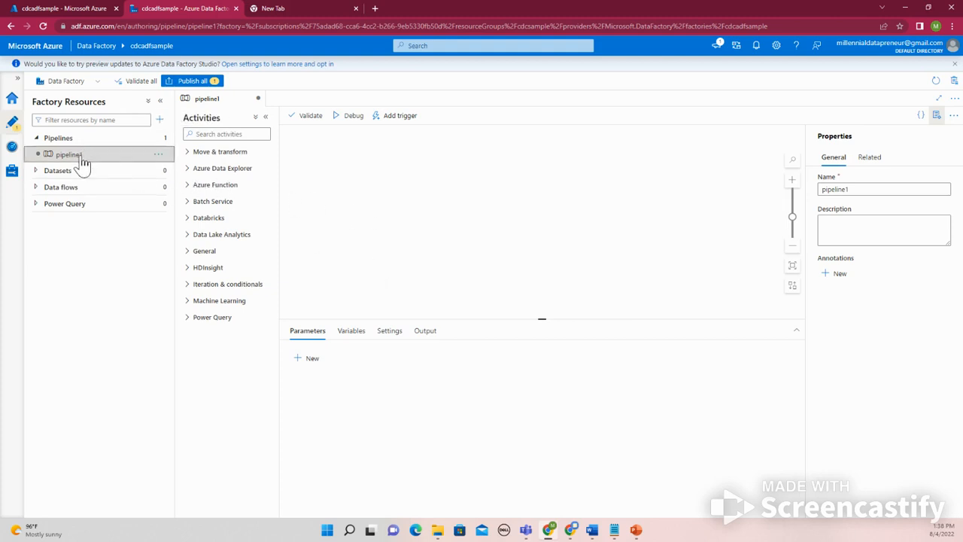
Rename the new pipeline as IngestCDC
{"action": "left_click", "coordinate": [160, 155]}
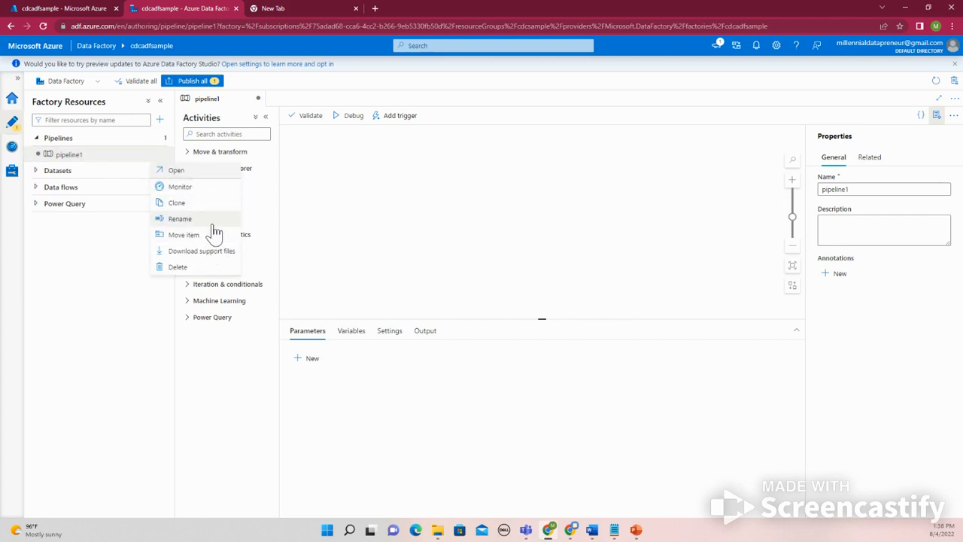
{"action": "left_click", "coordinate": [212, 221]}
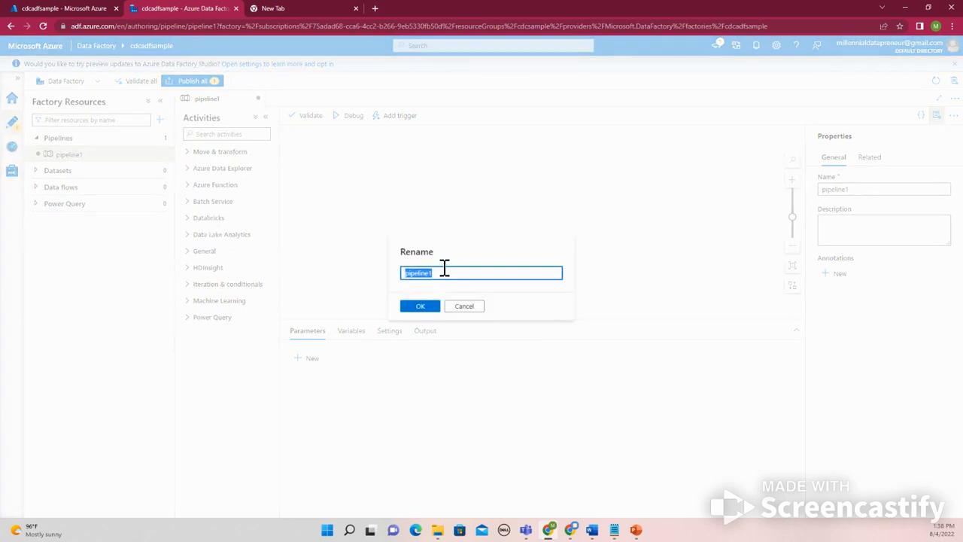
{"action": "type", "text": "Sa"}
{"action": "key", "text": "BackSpace"}
{"action": "key", "text": "BackSpace"}
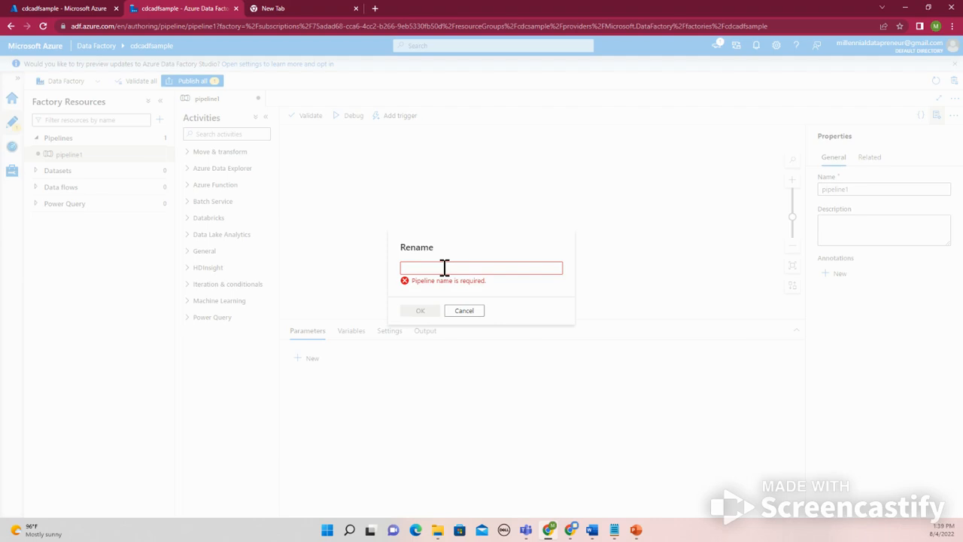
{"action": "type", "text": "Inge"}
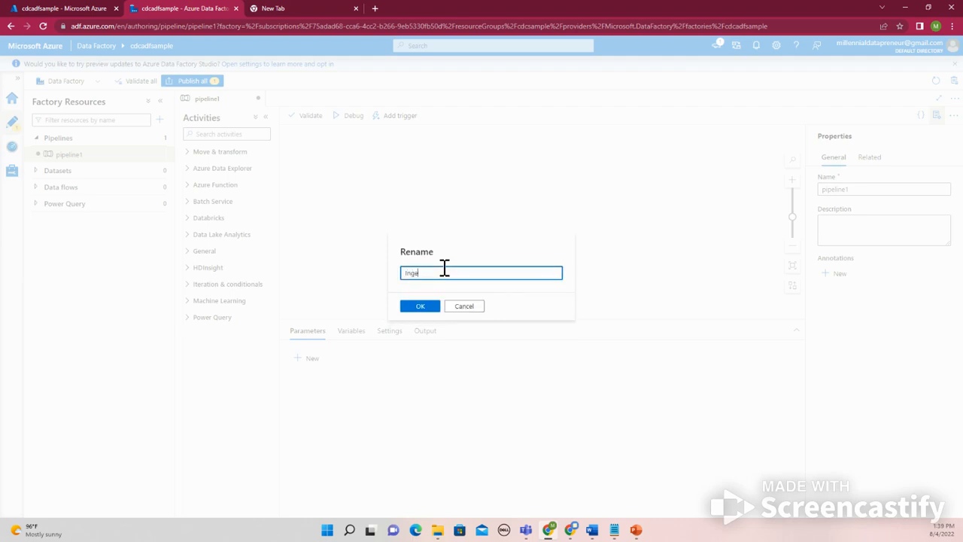
{"action": "type", "text": "st"}
{"action": "key", "text": "BackSpace"}
{"action": "left_click", "coordinate": [421, 306]}
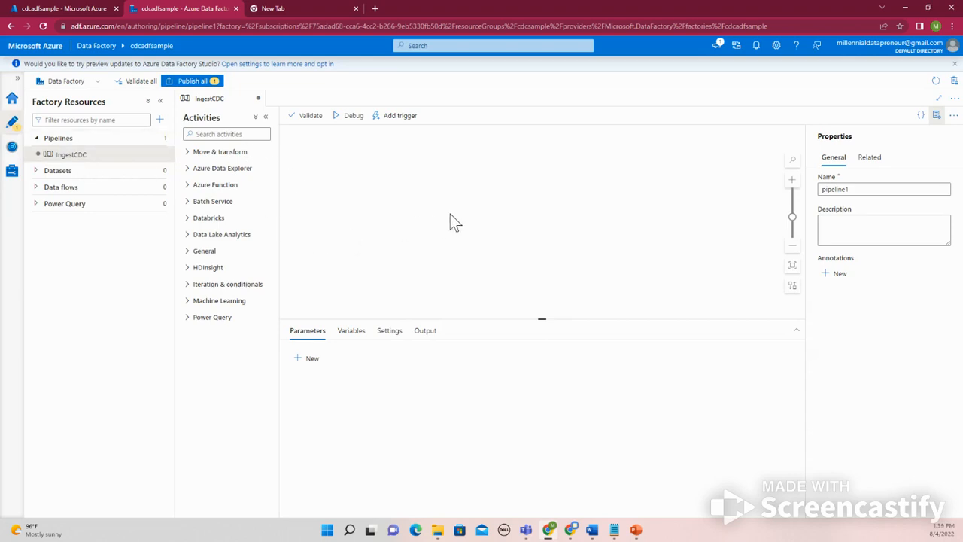
Add a Copy data activity to the IngestCDC pipeline and check the dataset choices for its source
{"action": "left_click", "coordinate": [219, 151]}
{"action": "left_click_drag", "start_coordinate": [212, 170], "coordinate": [469, 199]}
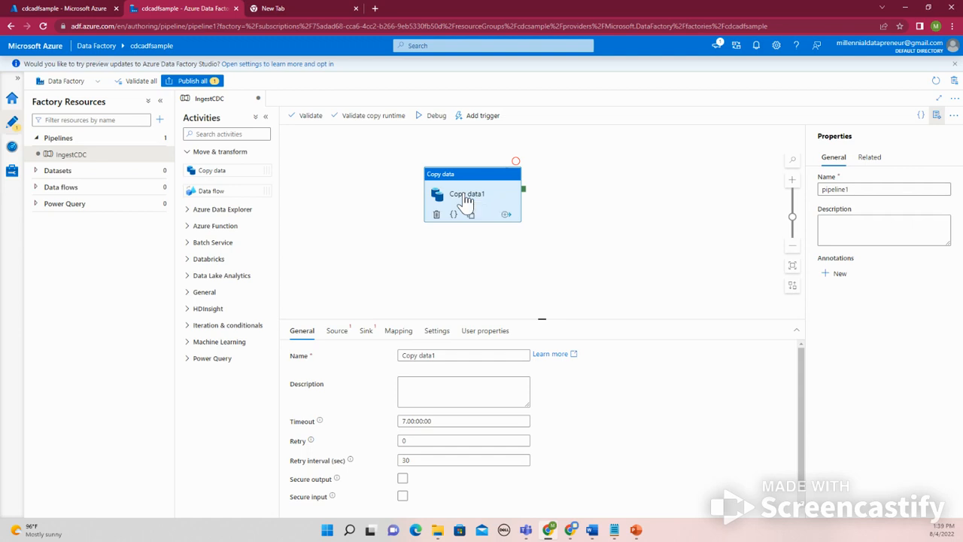
{"action": "left_click", "coordinate": [336, 331]}
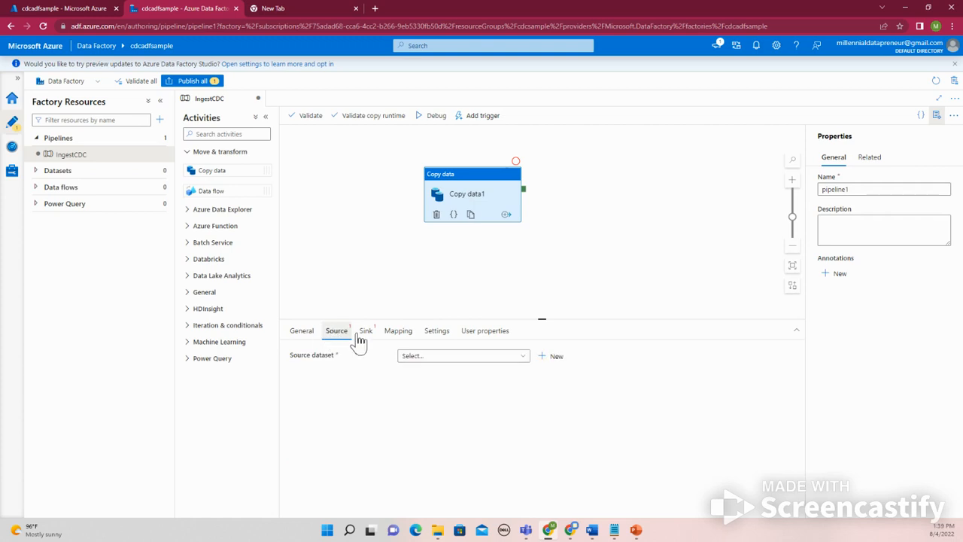
{"action": "left_click", "coordinate": [439, 361]}
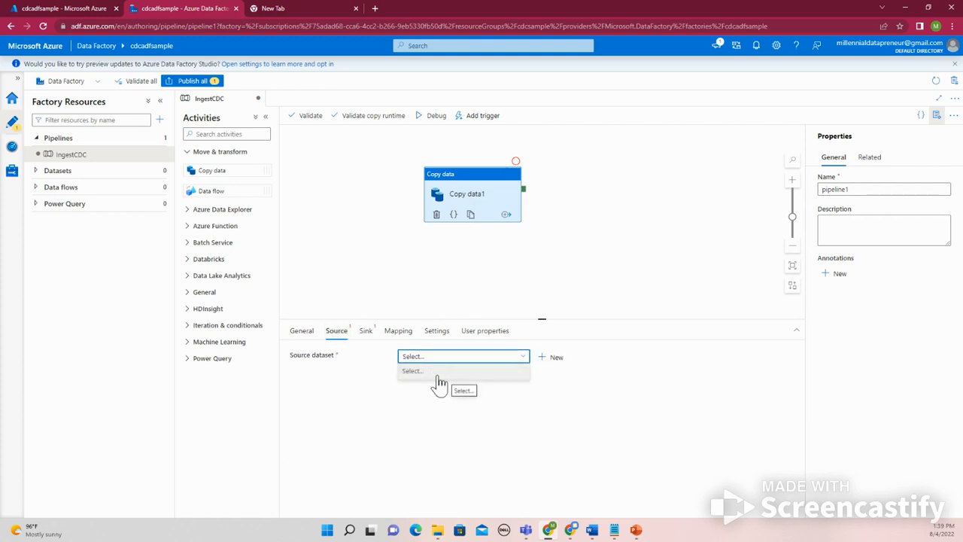
{"action": "left_click", "coordinate": [443, 379]}
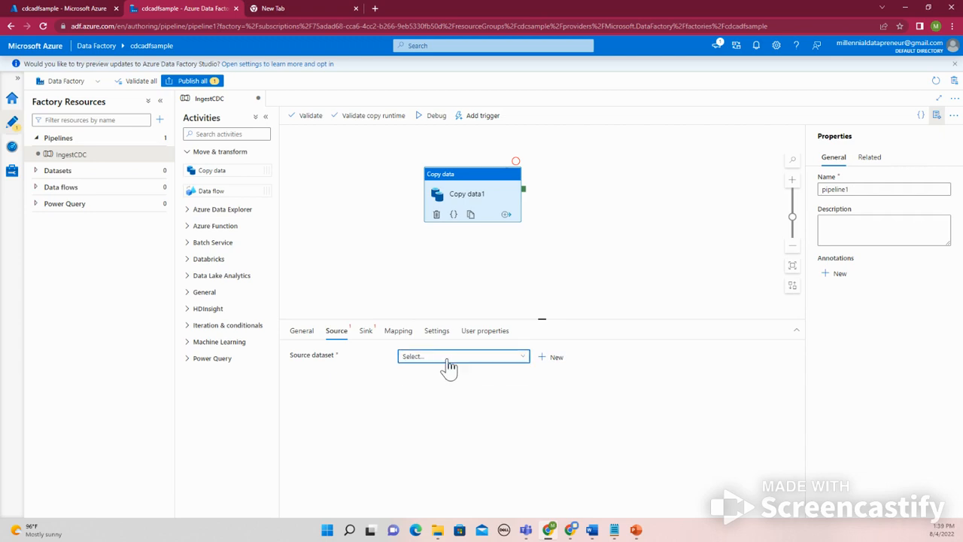
{"action": "left_click", "coordinate": [448, 365]}
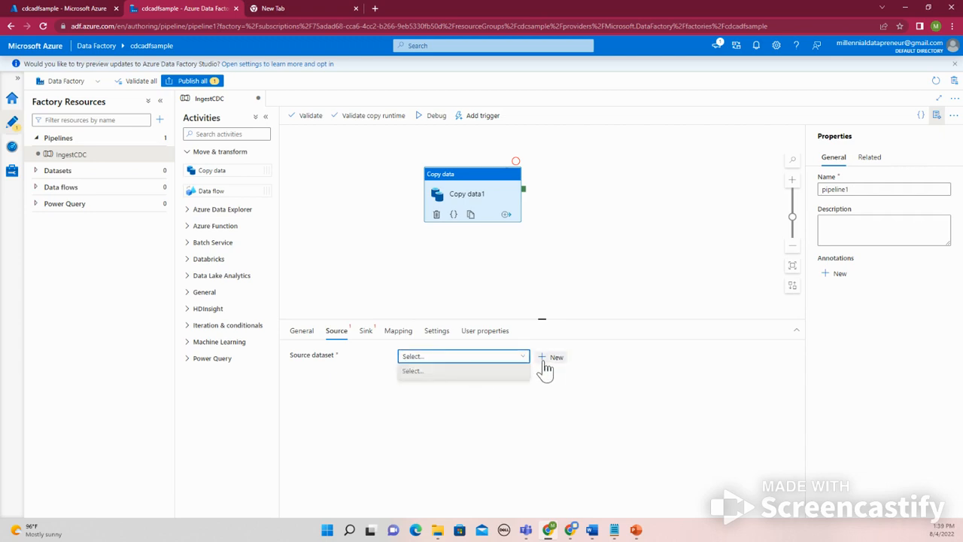
Start a new source dataset on Azure Data Lake Storage Gen2 with the DelimitedText format
{"action": "left_click", "coordinate": [544, 360]}
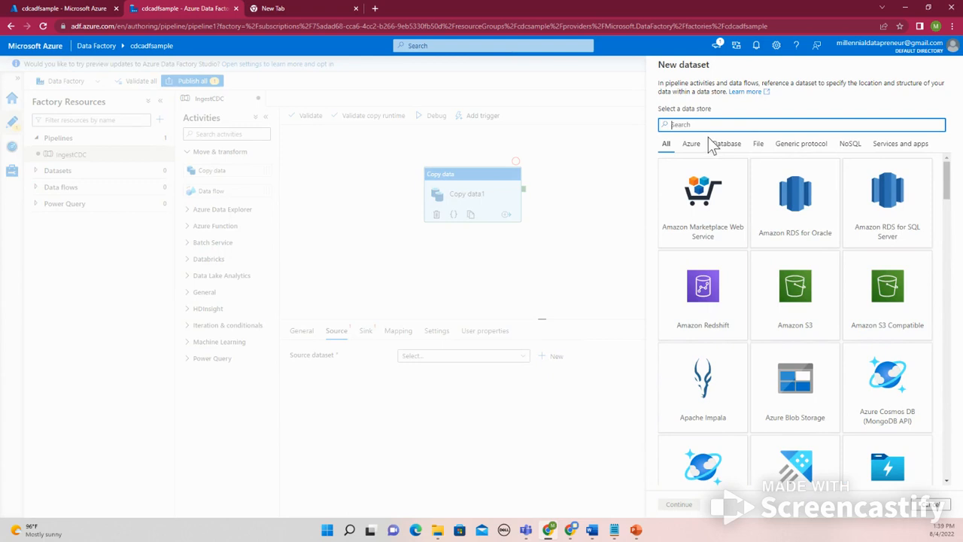
{"action": "type", "text": "datga"}
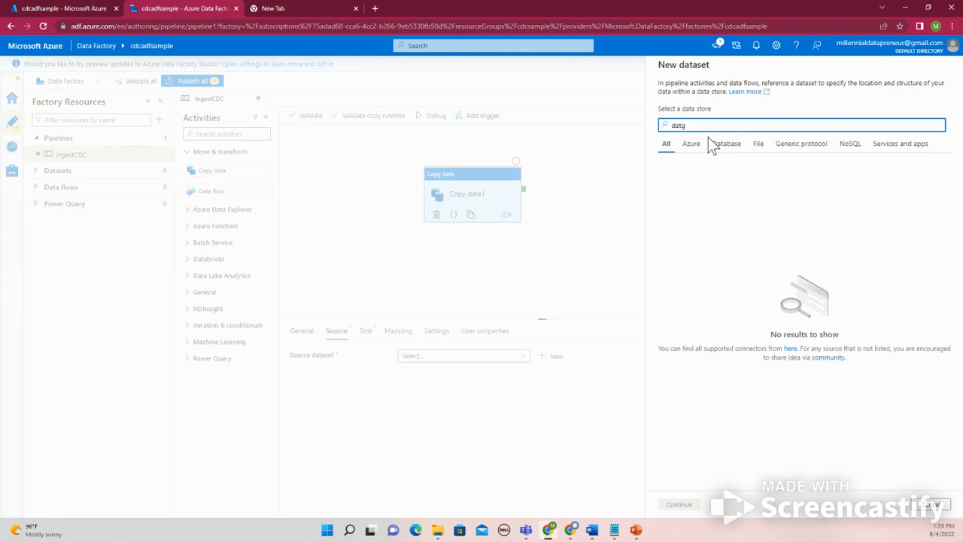
{"action": "key", "text": "BackSpace"}
{"action": "type", "text": "a"}
{"action": "left_click", "coordinate": [882, 223]}
{"action": "left_click", "coordinate": [681, 506]}
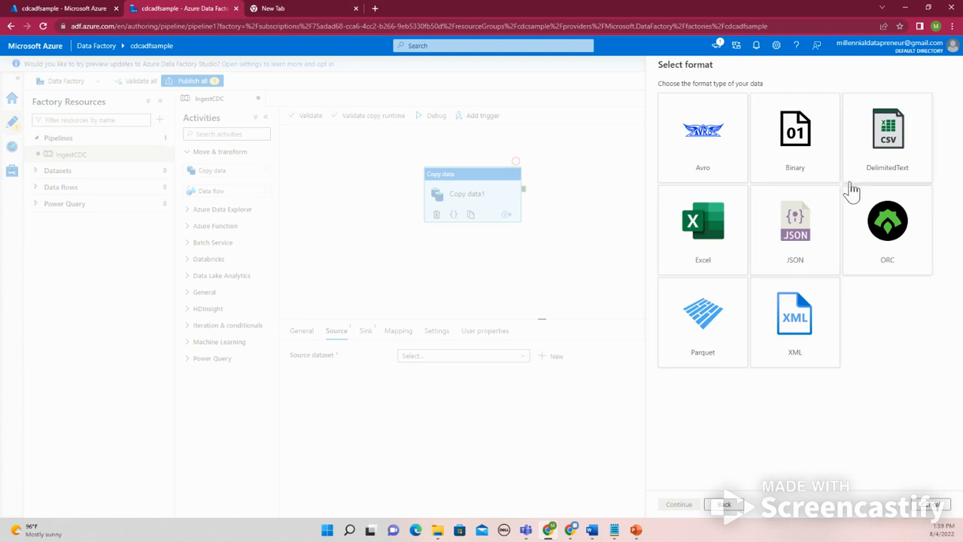
{"action": "left_click", "coordinate": [879, 158]}
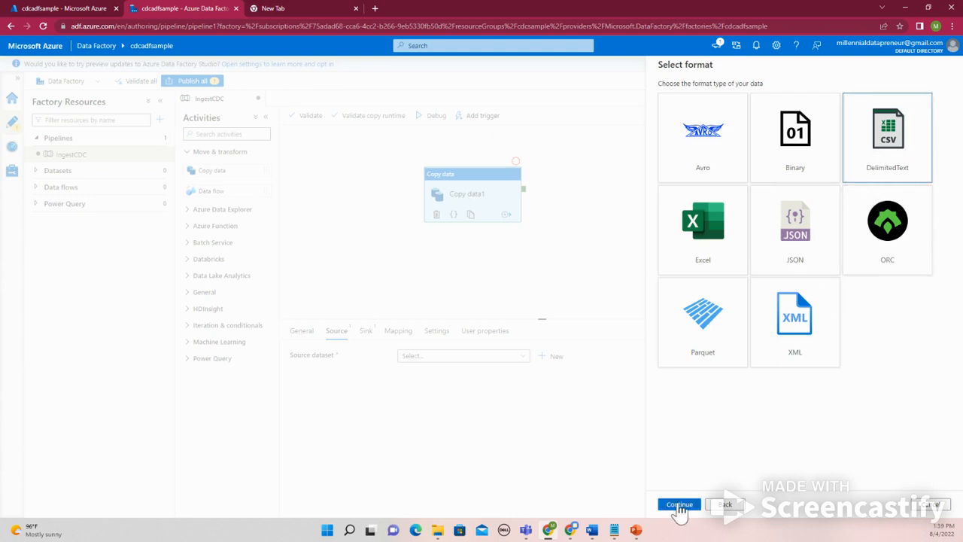
{"action": "left_click", "coordinate": [678, 504]}
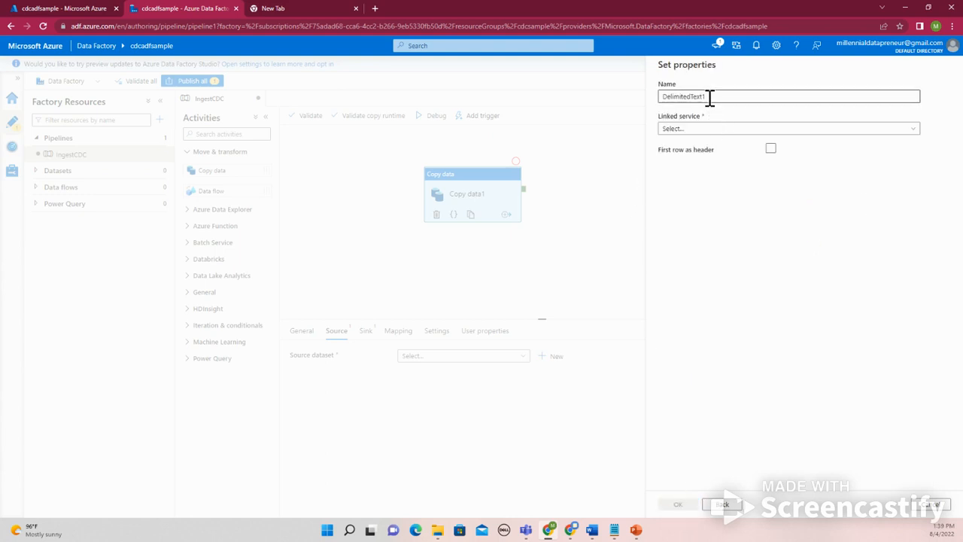
Start a new linked service for the dataset, keeping Account key as the authentication type
{"action": "left_click", "coordinate": [711, 131]}
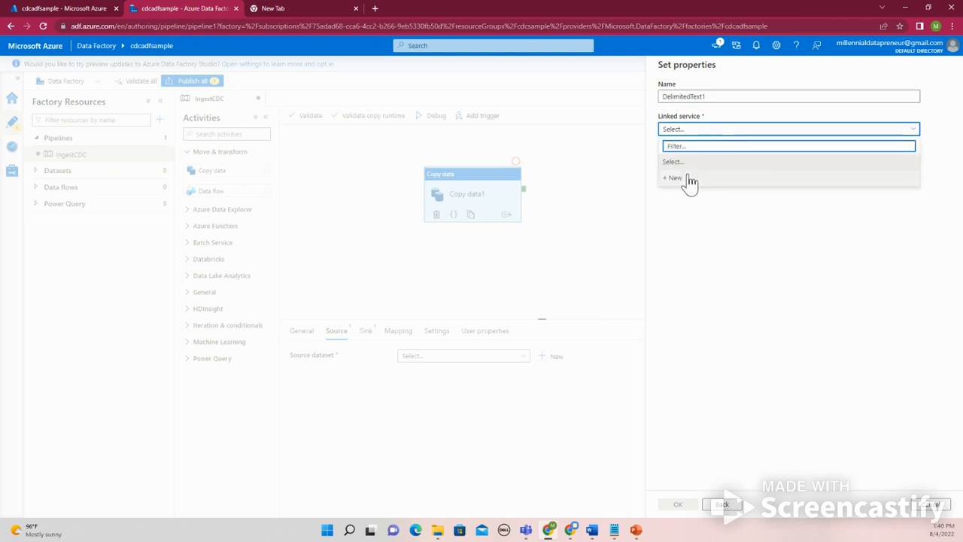
{"action": "left_click", "coordinate": [683, 181]}
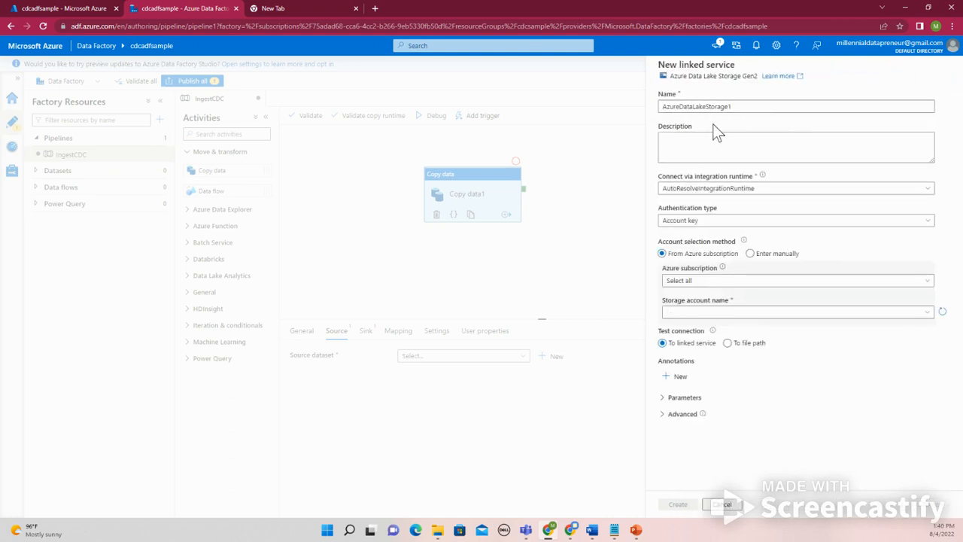
{"action": "left_click", "coordinate": [738, 106]}
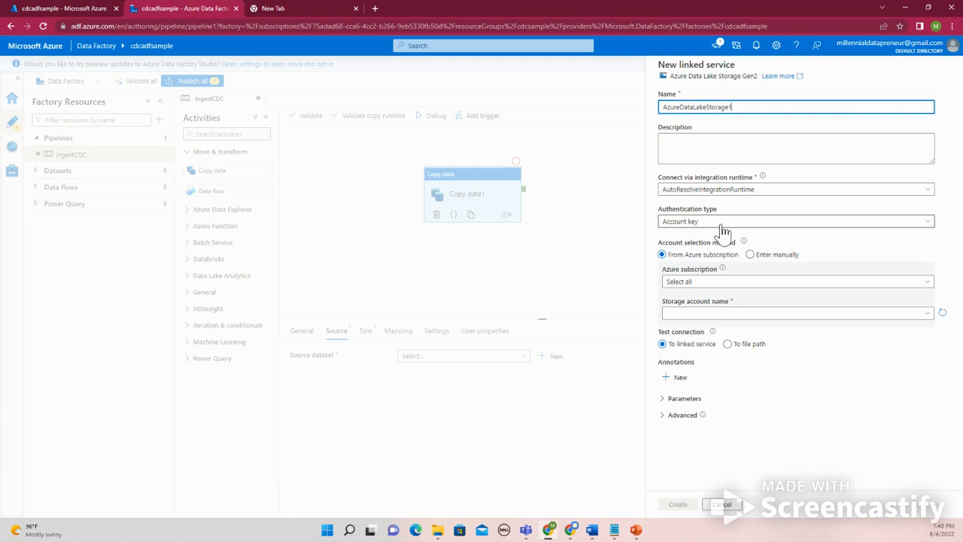
{"action": "left_click", "coordinate": [722, 226]}
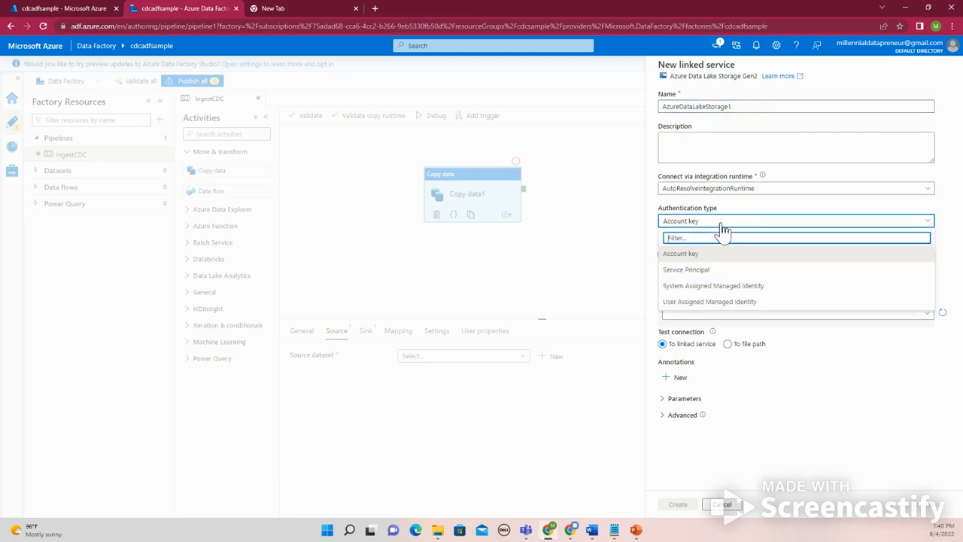
{"action": "left_click", "coordinate": [723, 226]}
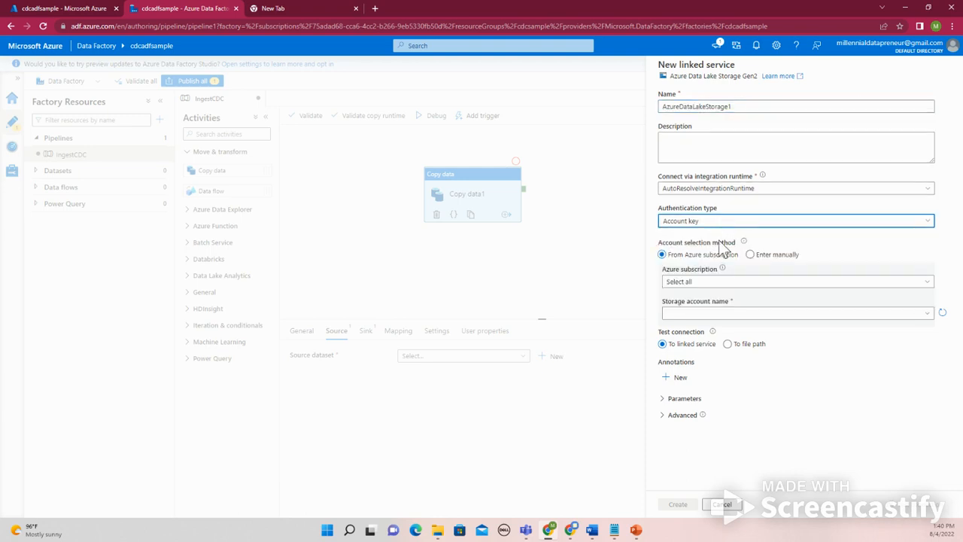
Point the linked service to the cdcdemosample storage account in Azure subscription 1 and test the connection
{"action": "left_click", "coordinate": [827, 281]}
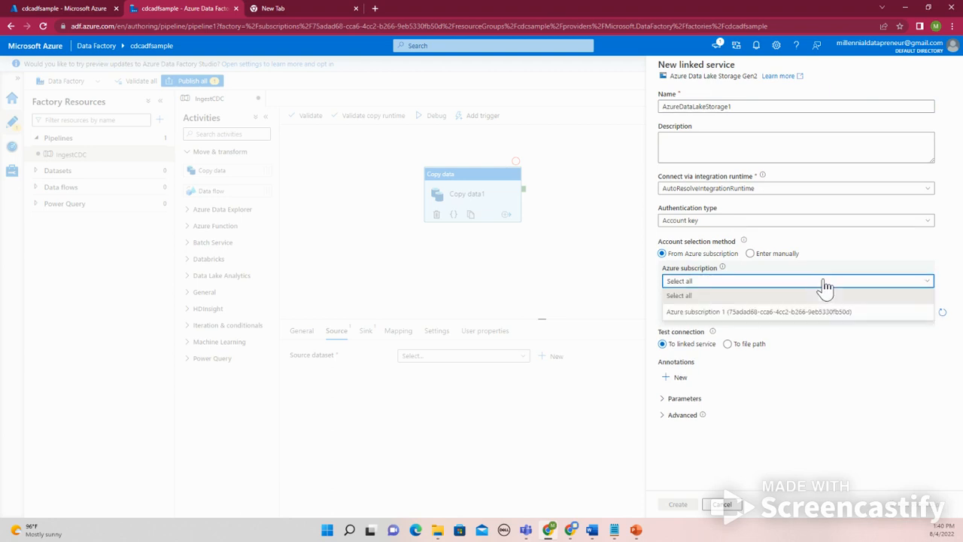
{"action": "left_click", "coordinate": [791, 313]}
{"action": "left_click", "coordinate": [785, 314]}
{"action": "left_click", "coordinate": [764, 329]}
{"action": "left_click", "coordinate": [691, 507]}
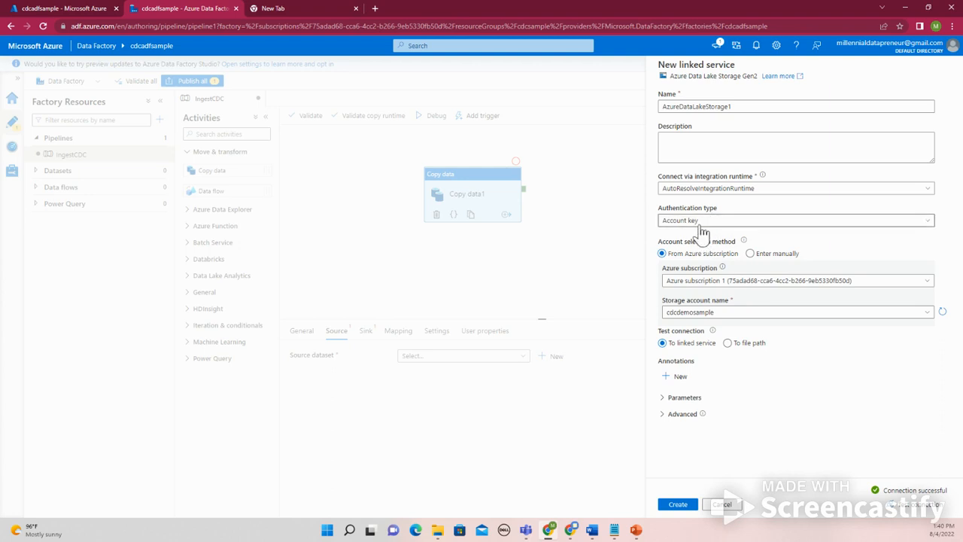
Create the data lake linked service with Account key authentication
{"action": "left_click", "coordinate": [724, 222]}
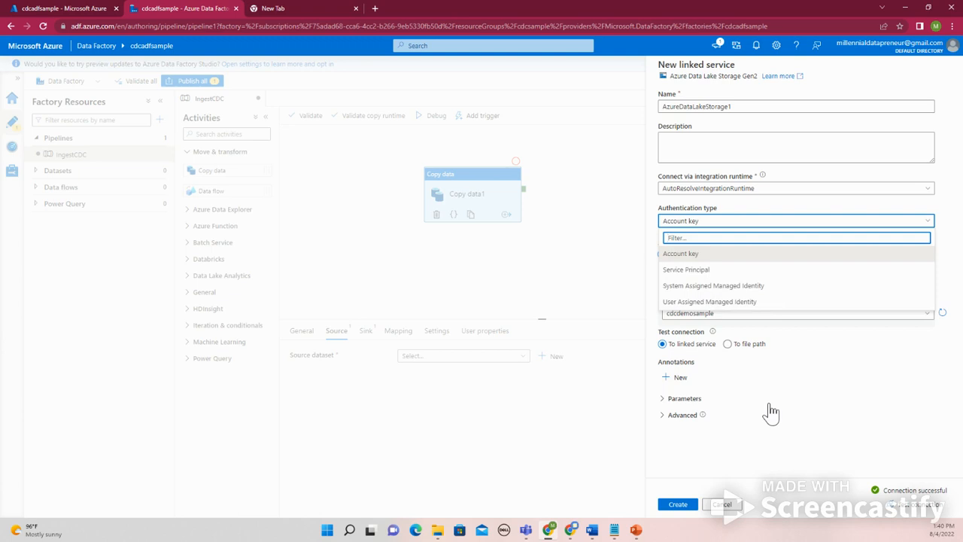
{"action": "left_click", "coordinate": [771, 413]}
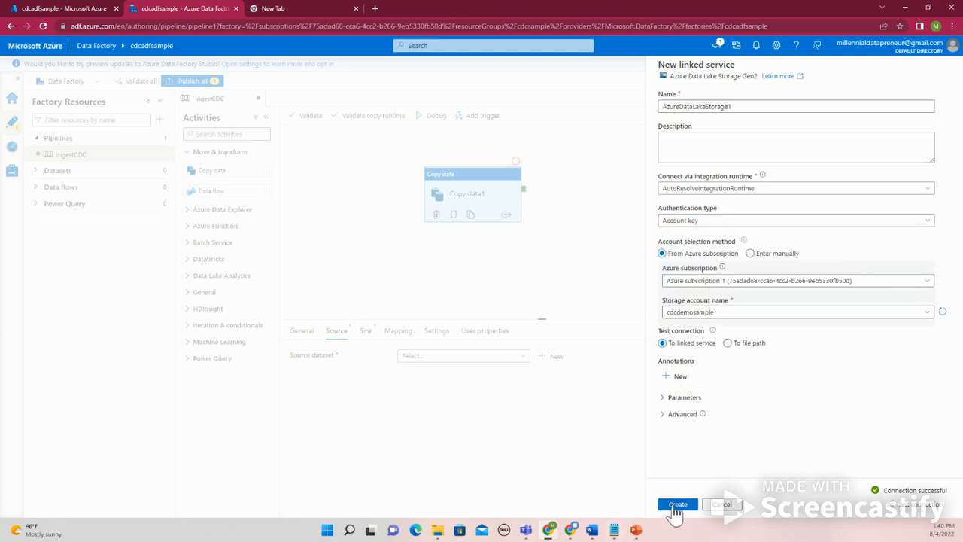
{"action": "left_click", "coordinate": [676, 504]}
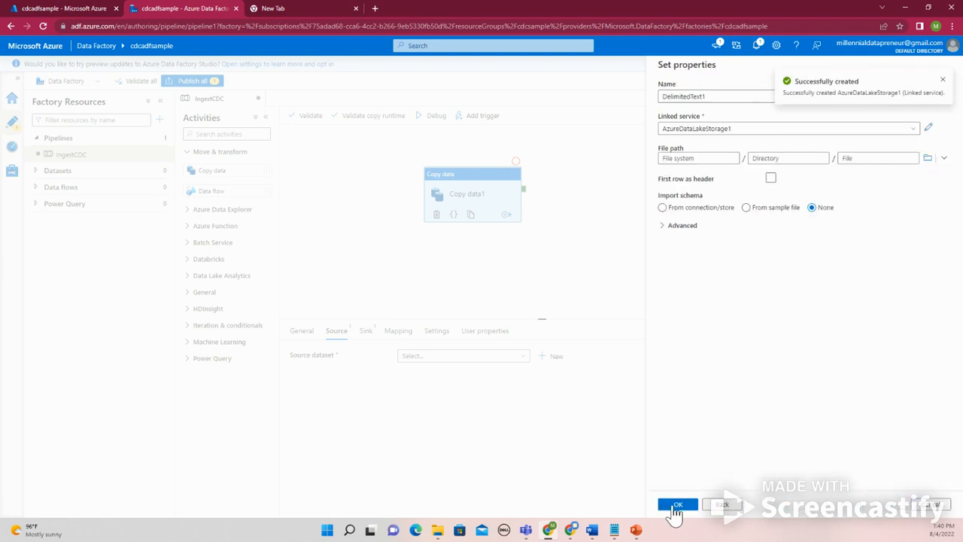
Set the source dataset's file path to Employee_full_load.csv in the landing container's input folder
{"action": "left_click", "coordinate": [702, 159]}
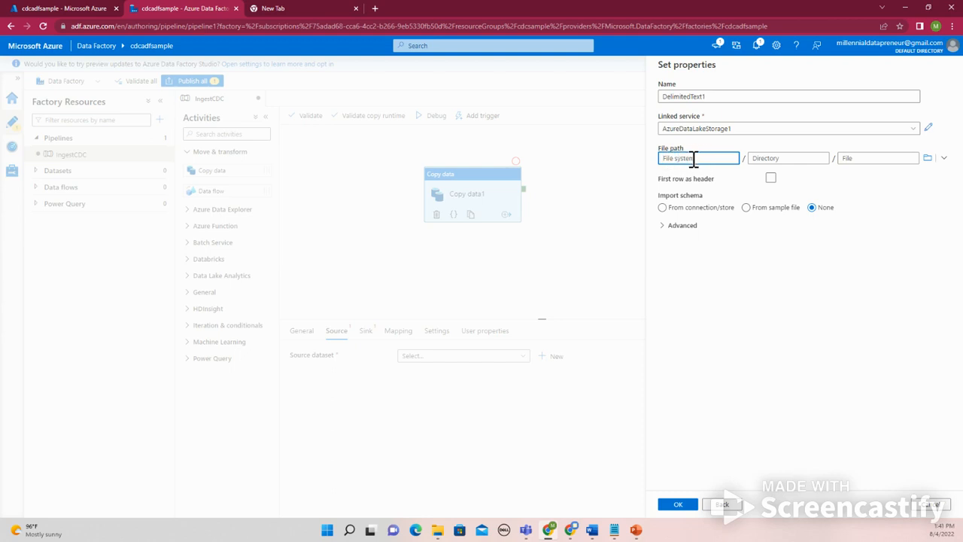
{"action": "left_click", "coordinate": [927, 158]}
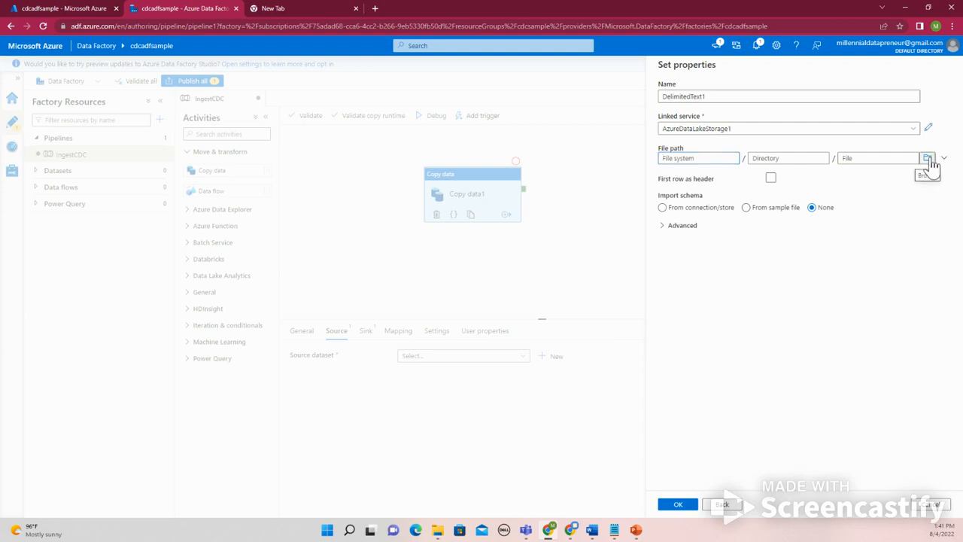
{"action": "left_click", "coordinate": [699, 139]}
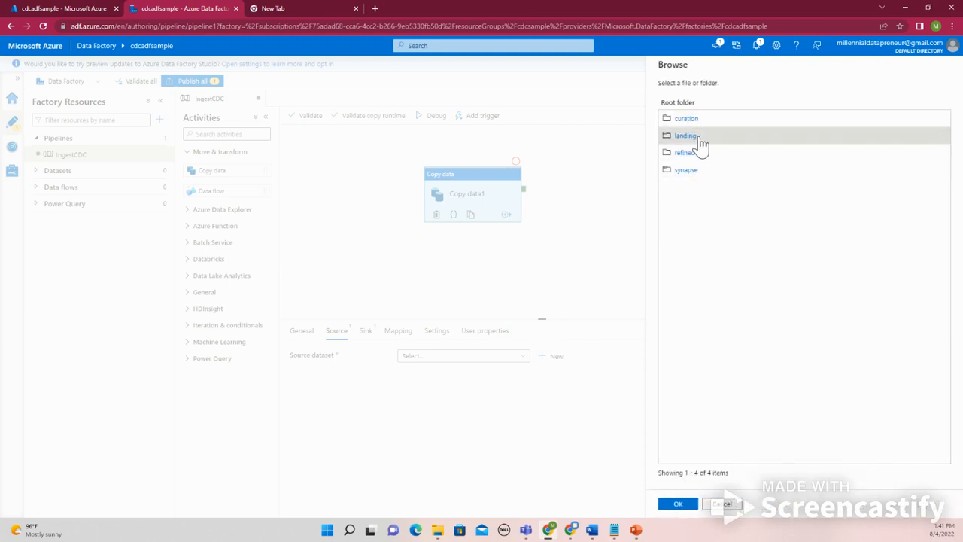
{"action": "left_click", "coordinate": [687, 139]}
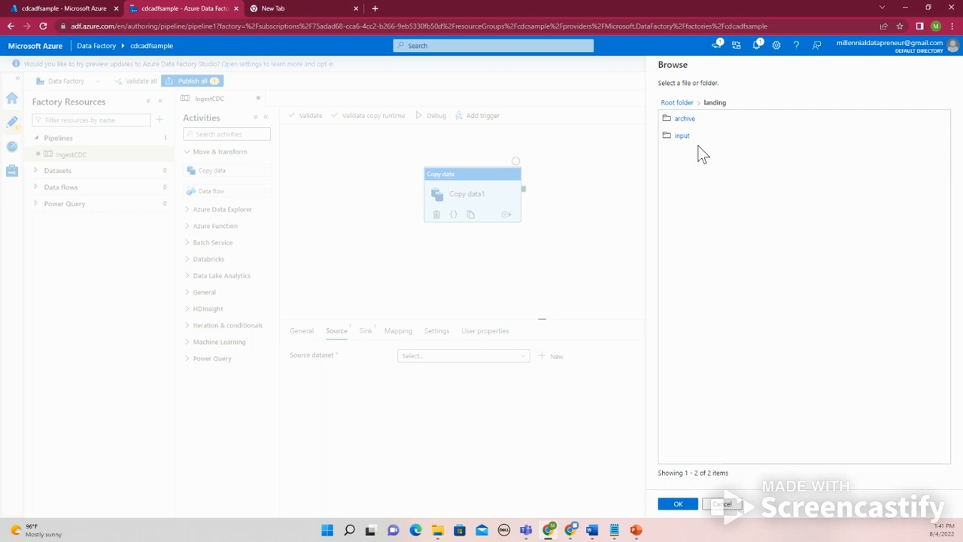
{"action": "left_click", "coordinate": [686, 143]}
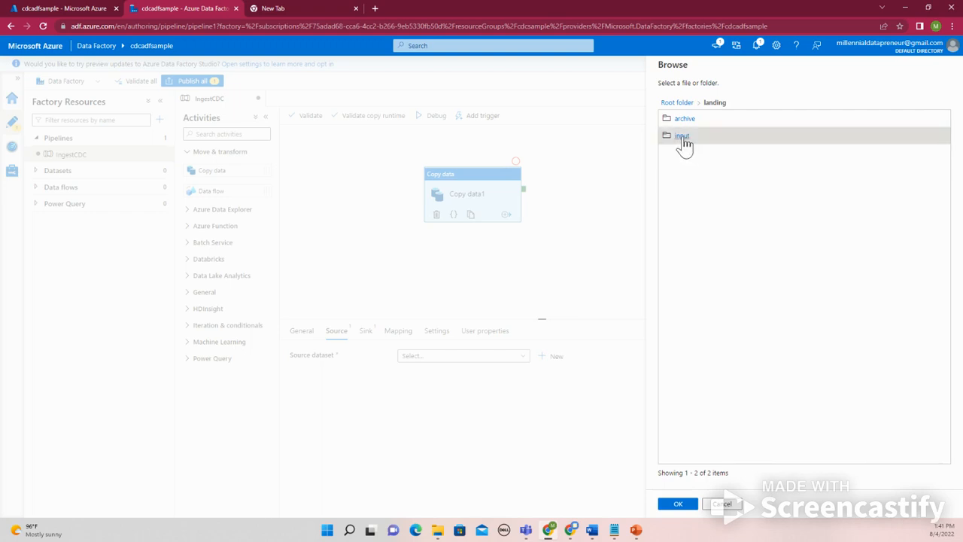
{"action": "left_click", "coordinate": [684, 142]}
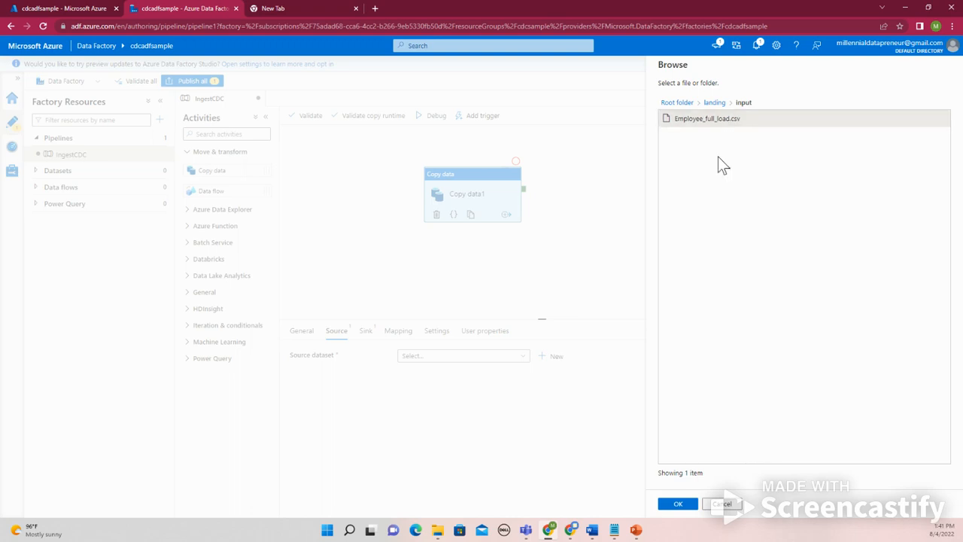
{"action": "left_click", "coordinate": [675, 506]}
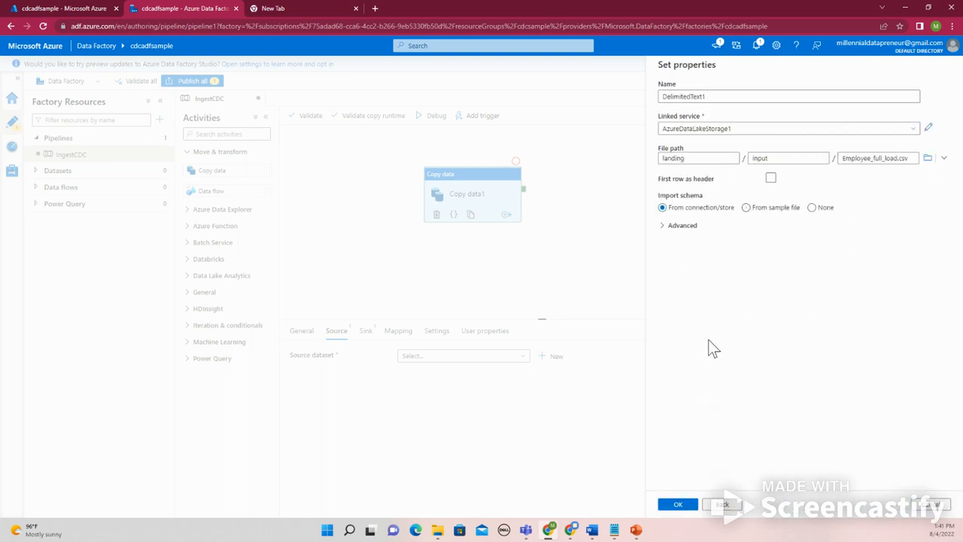
Create the DelimitedText1 source dataset with its schema imported from the connection/store
{"action": "left_click", "coordinate": [760, 209]}
{"action": "left_click", "coordinate": [690, 230]}
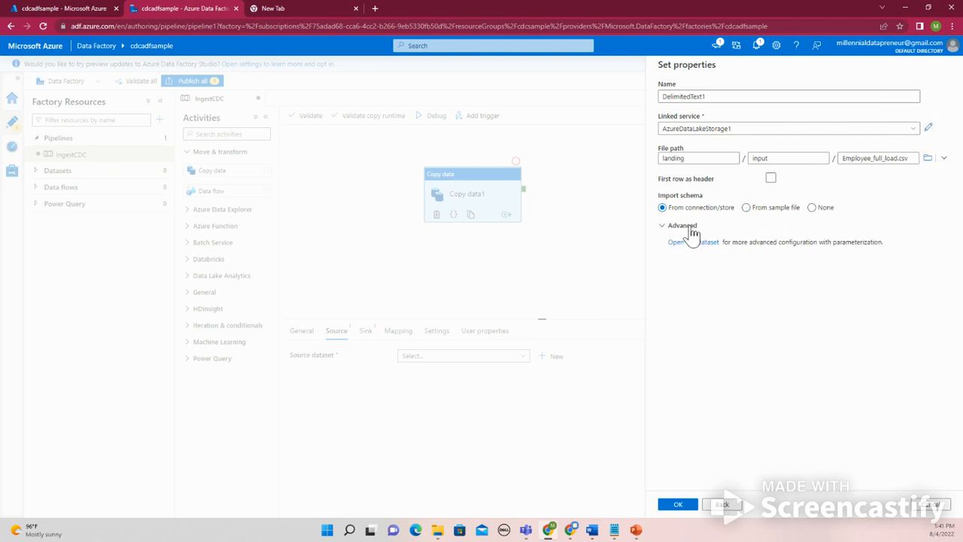
{"action": "left_click", "coordinate": [690, 227]}
{"action": "left_click", "coordinate": [679, 504]}
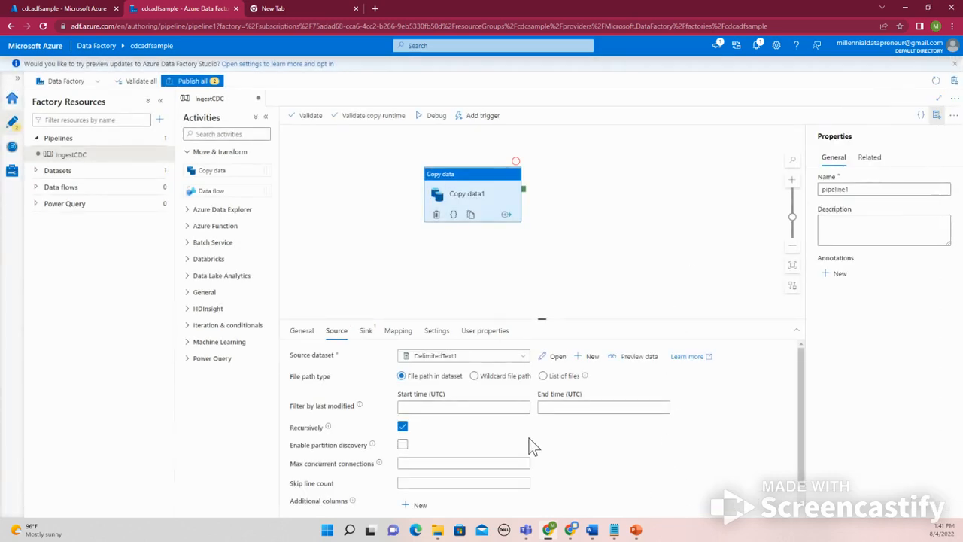
Preview the data of the copy activity's source dataset and check its column headers
{"action": "left_click", "coordinate": [650, 361]}
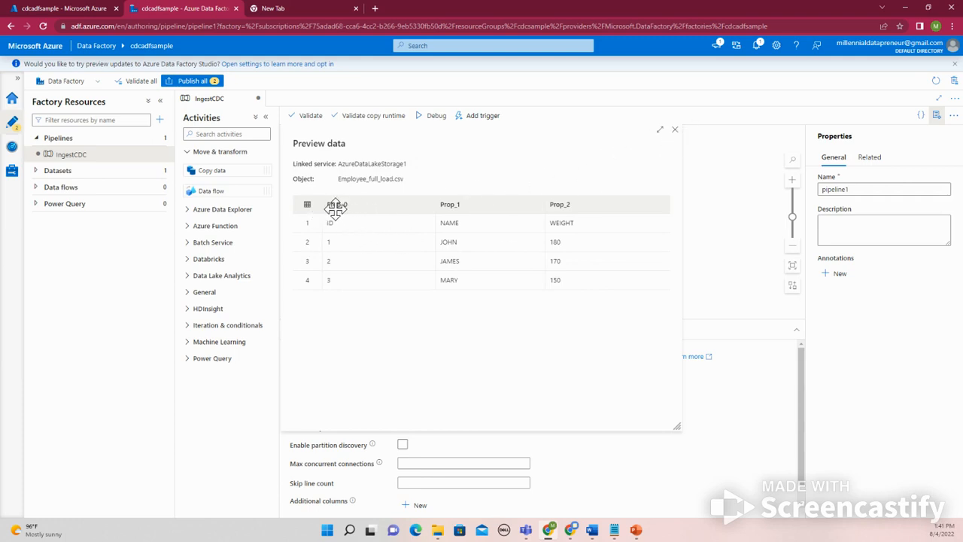
{"action": "left_click_drag", "start_coordinate": [334, 208], "coordinate": [371, 209]}
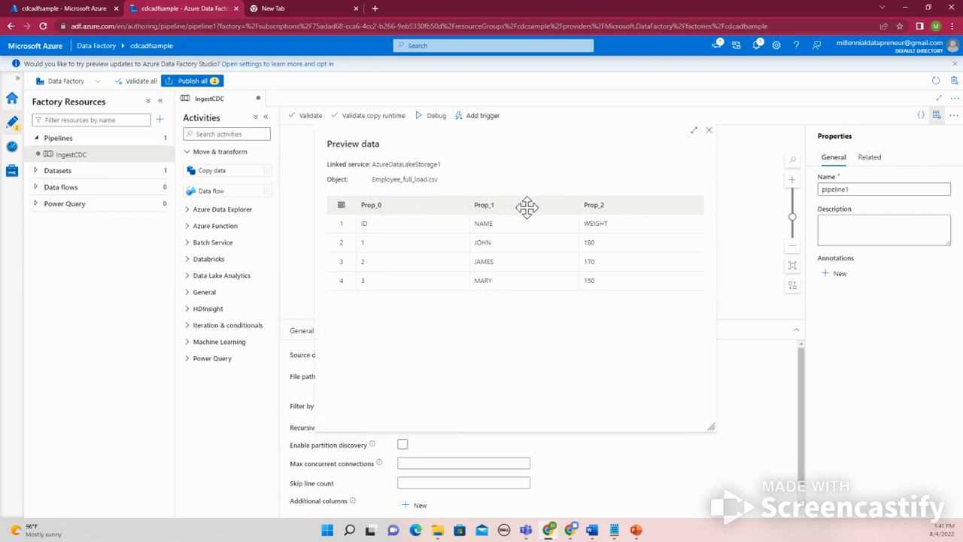
{"action": "left_click", "coordinate": [712, 131]}
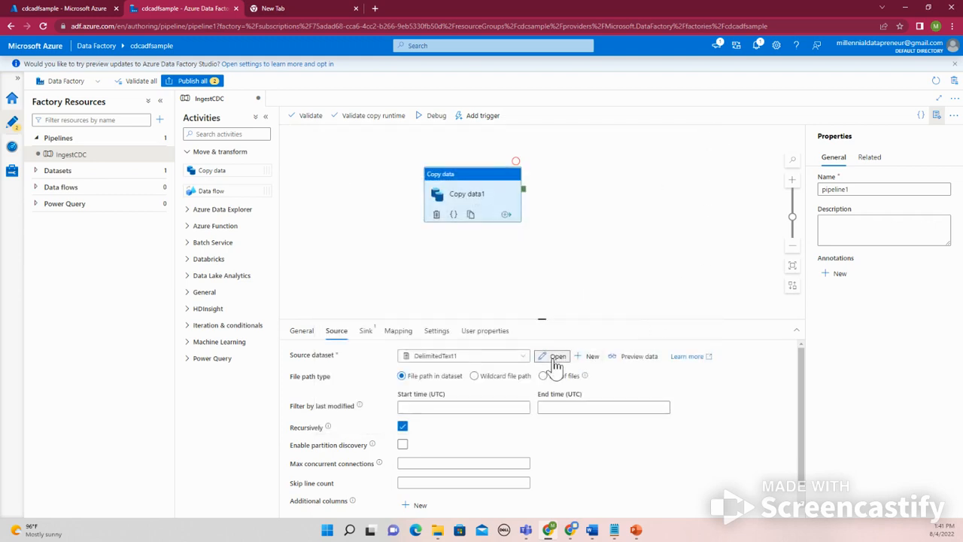
Open the DelimitedText1 dataset and enable First row as header in its connection settings
{"action": "left_click", "coordinate": [556, 358]}
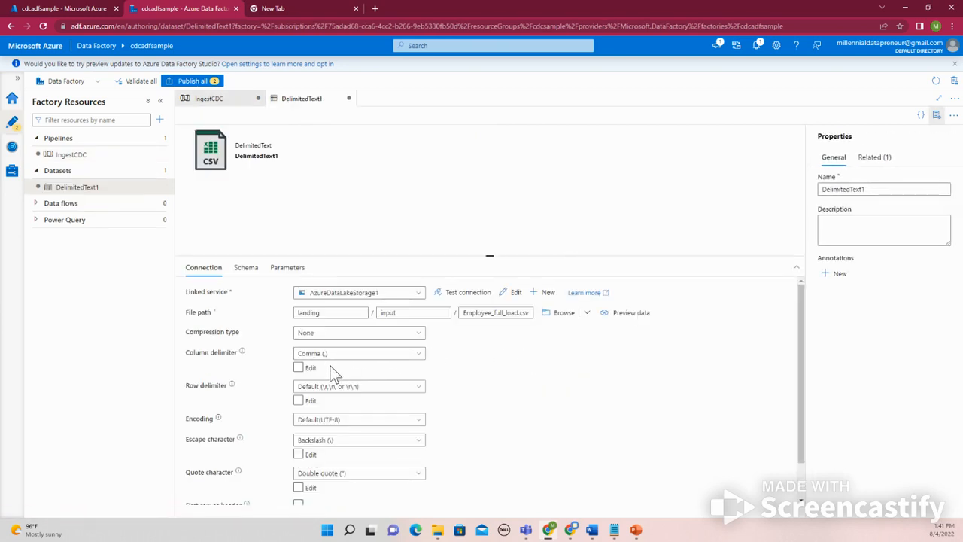
{"action": "scroll", "coordinate": [329, 447], "scroll_direction": "down", "scroll_amount": 1}
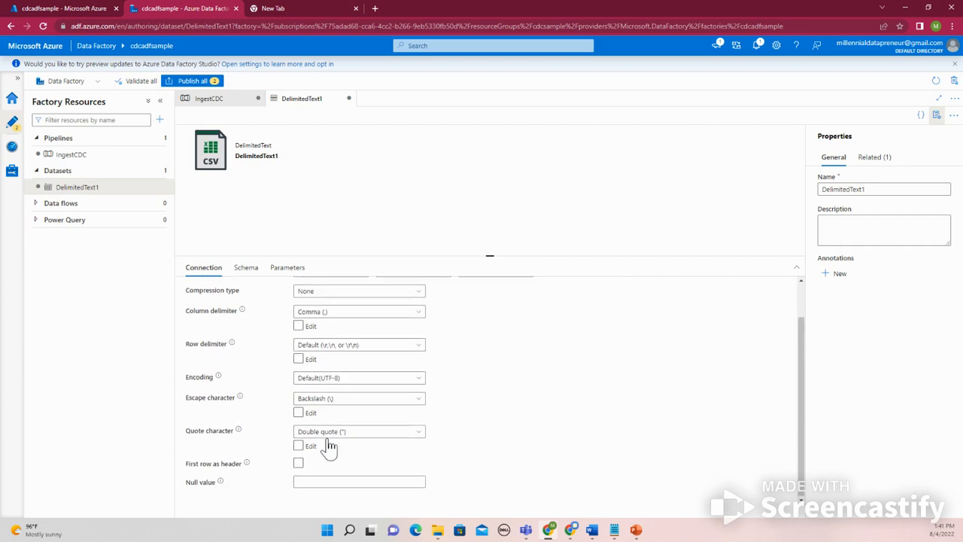
{"action": "left_click", "coordinate": [298, 463]}
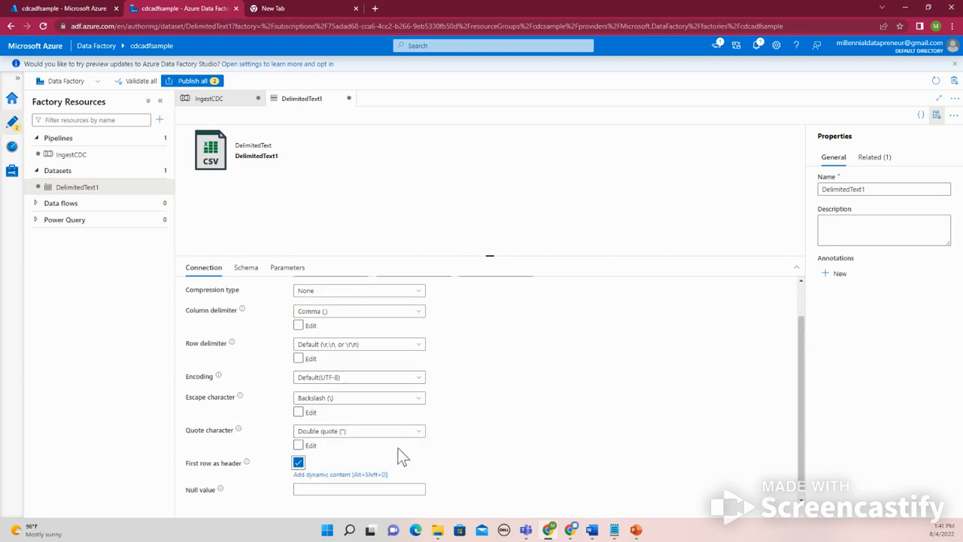
{"action": "scroll", "coordinate": [514, 373], "scroll_direction": "up", "scroll_amount": 1}
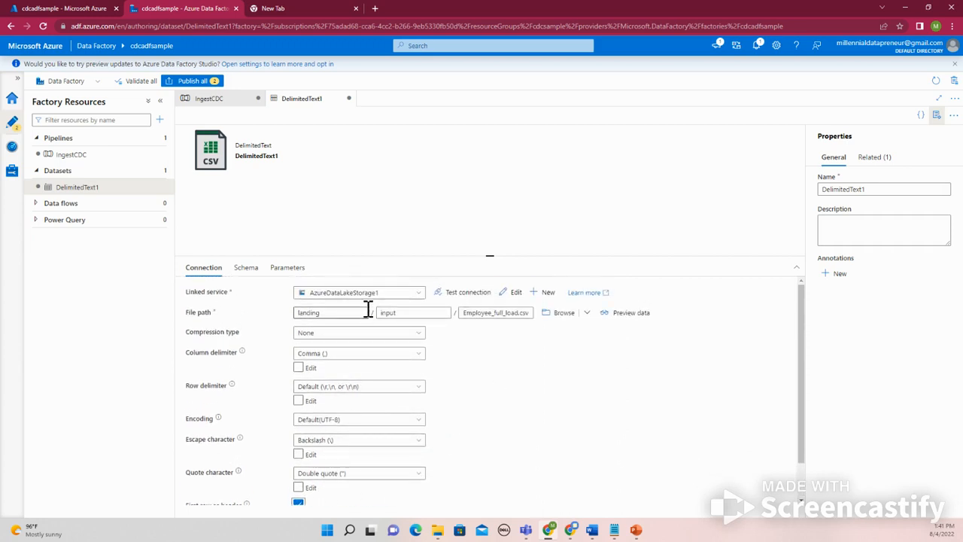
{"action": "scroll", "coordinate": [657, 419], "scroll_direction": "down", "scroll_amount": 1}
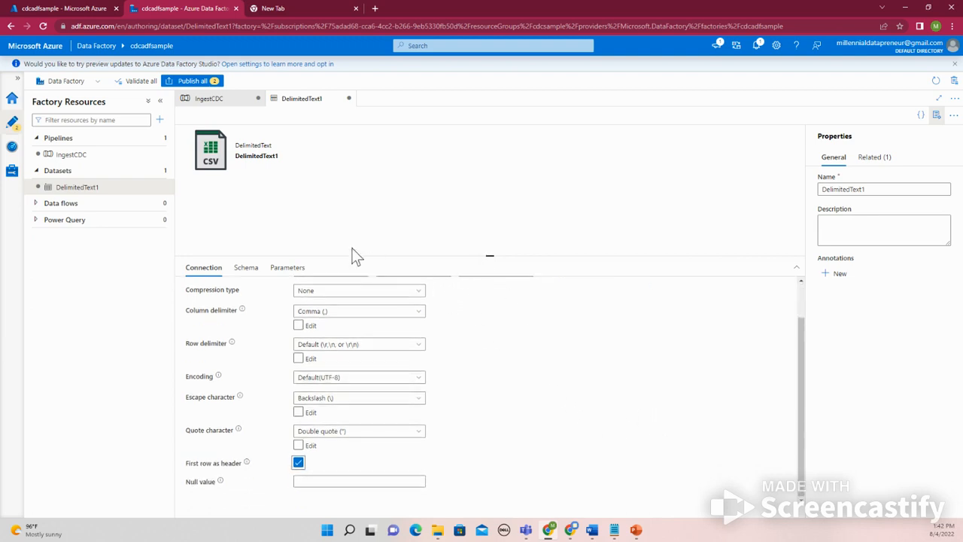
Return to the IngestCDC pipeline and preview the source data again with the header setting applied
{"action": "left_click", "coordinate": [98, 158]}
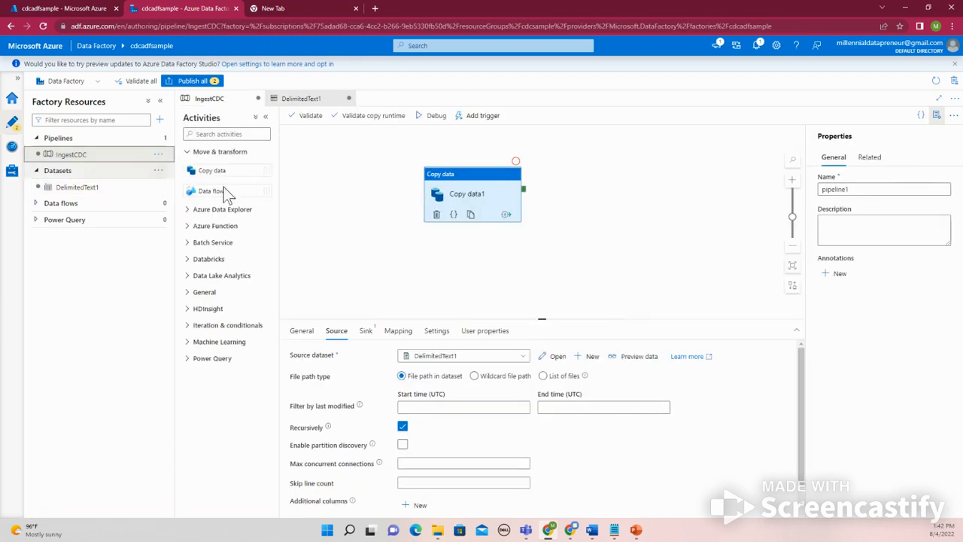
{"action": "left_click", "coordinate": [635, 358]}
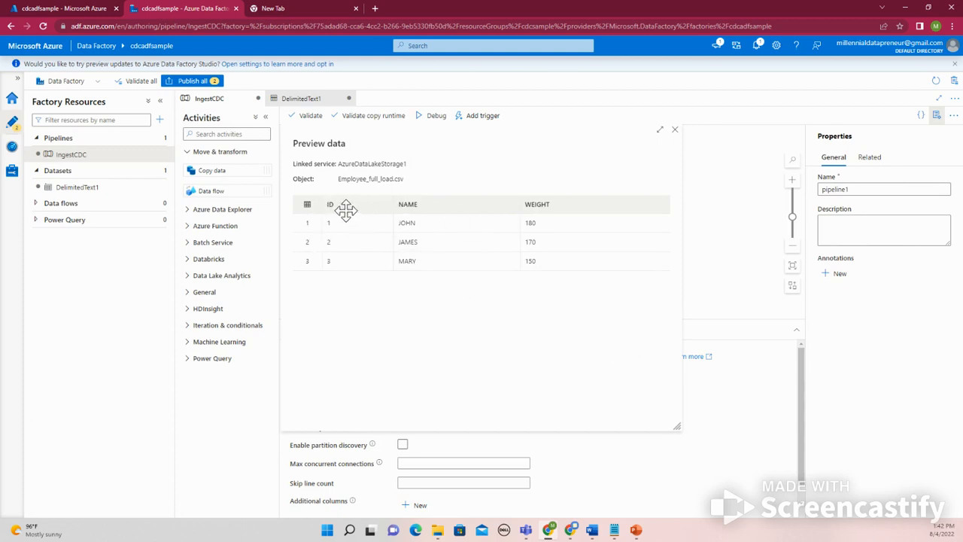
{"action": "left_click", "coordinate": [676, 132]}
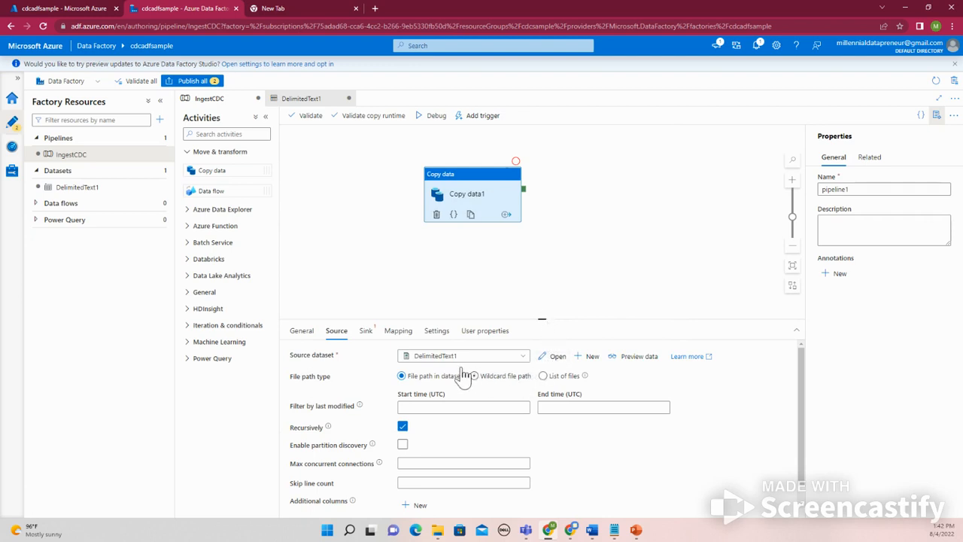
{"action": "left_click", "coordinate": [368, 334]}
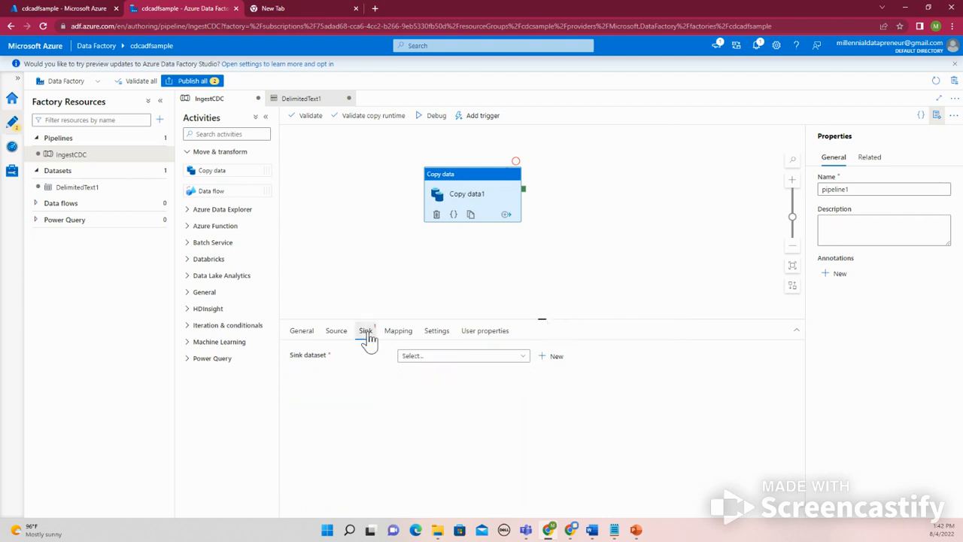
{"action": "left_click", "coordinate": [440, 361]}
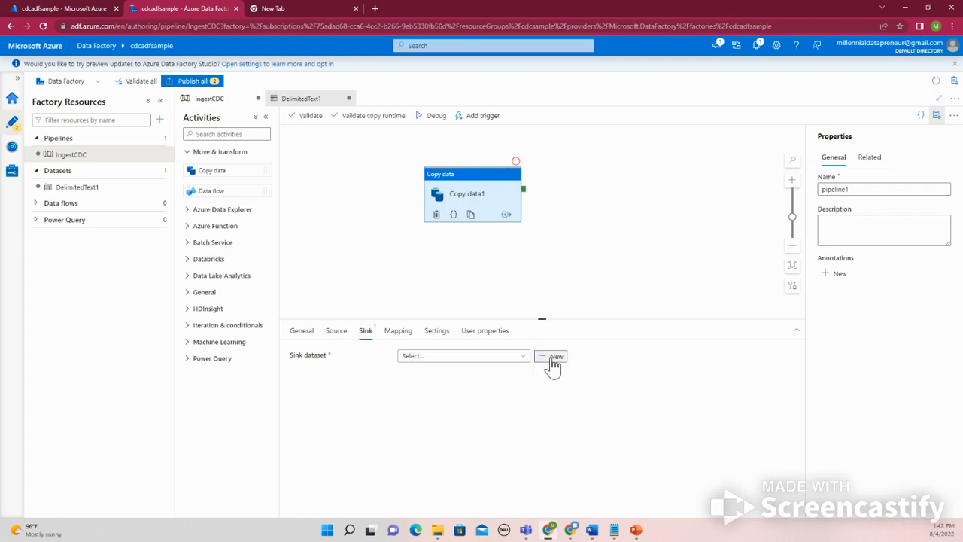
{"action": "left_click", "coordinate": [554, 358]}
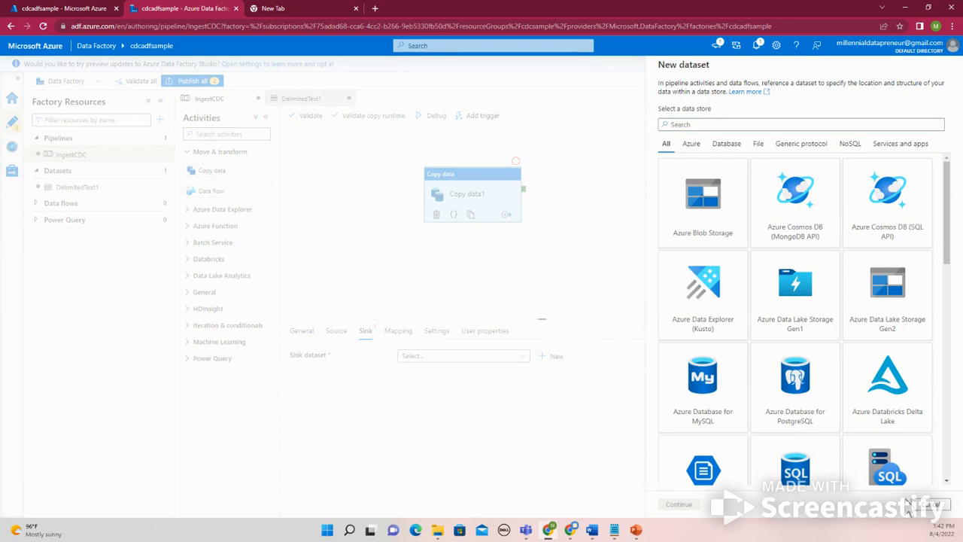
{"action": "left_click", "coordinate": [913, 508]}
Switch to the Azure portal, find the cdcsamplesynapse workspace under Azure Synapse Analytics and open its SQL pools
{"action": "left_click", "coordinate": [89, 9]}
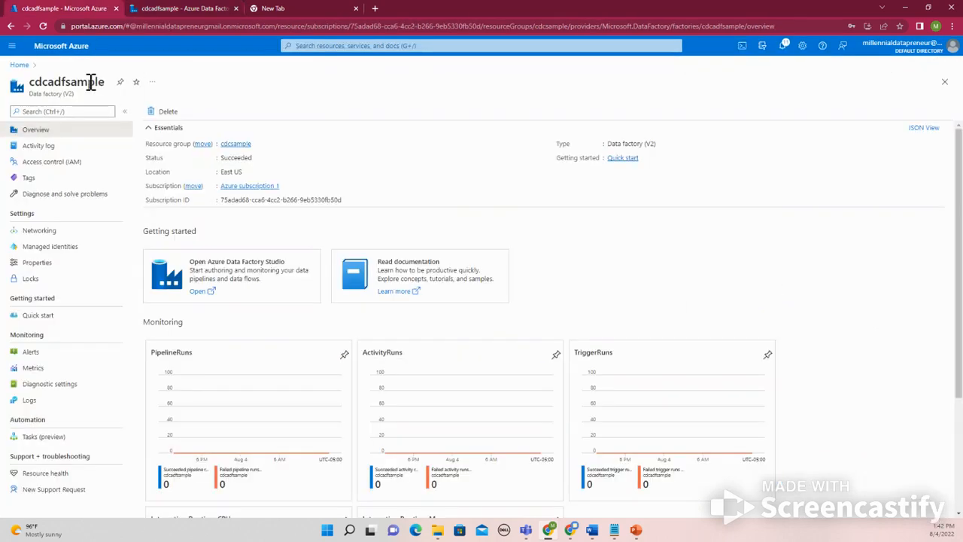
{"action": "left_click", "coordinate": [19, 65]}
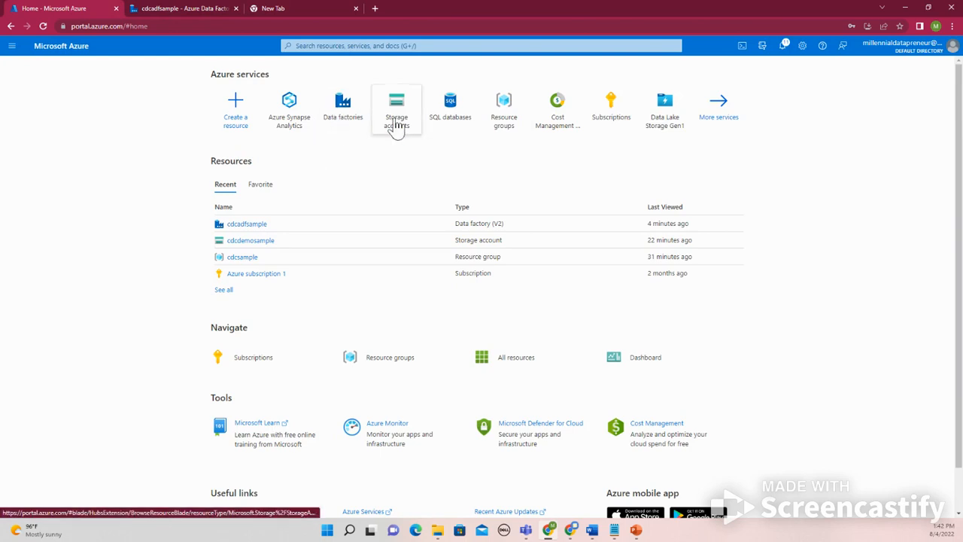
{"action": "left_click", "coordinate": [356, 45]}
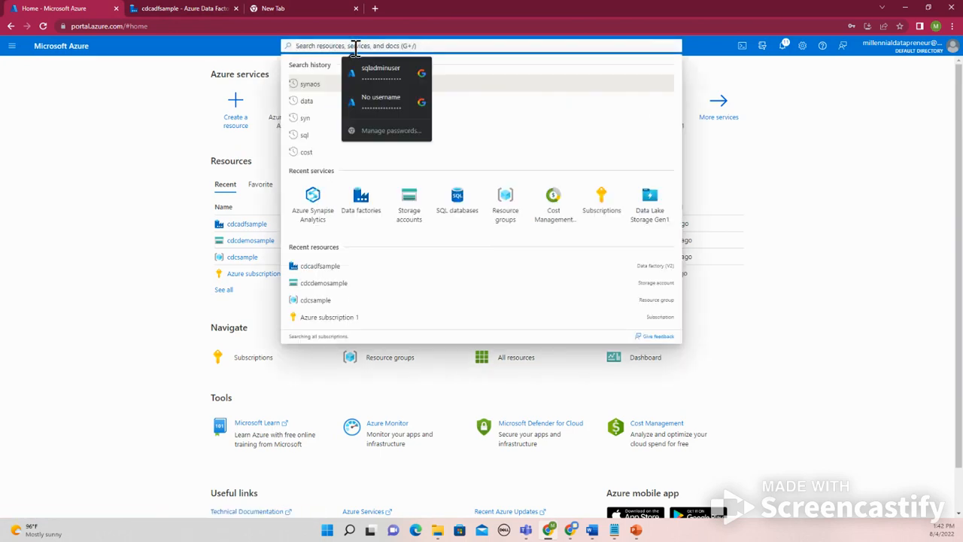
{"action": "type", "text": "sy"}
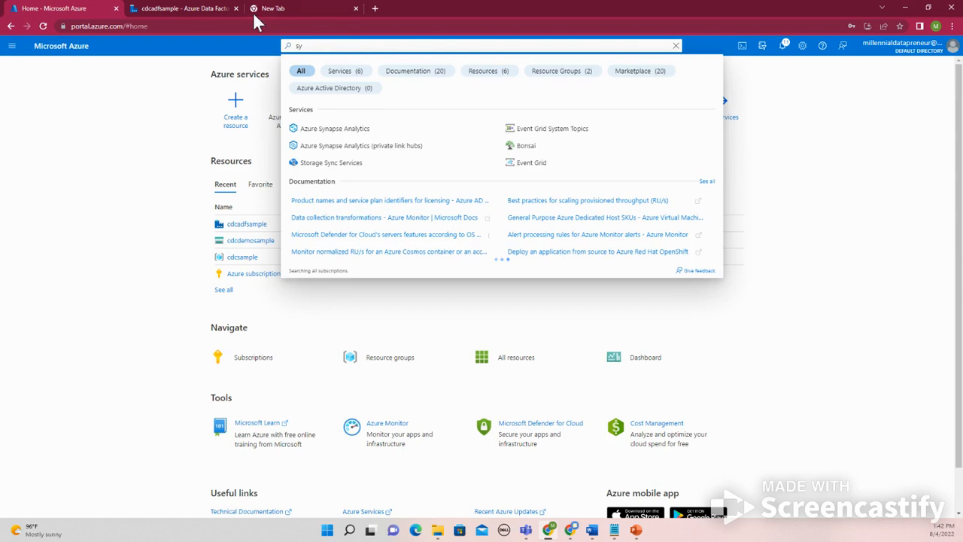
{"action": "left_click", "coordinate": [317, 125]}
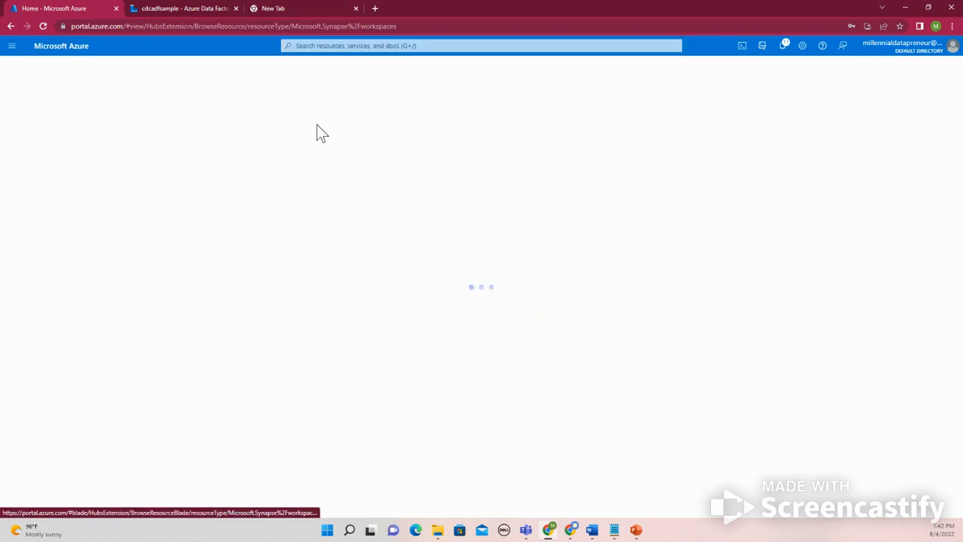
{"action": "left_click", "coordinate": [54, 193]}
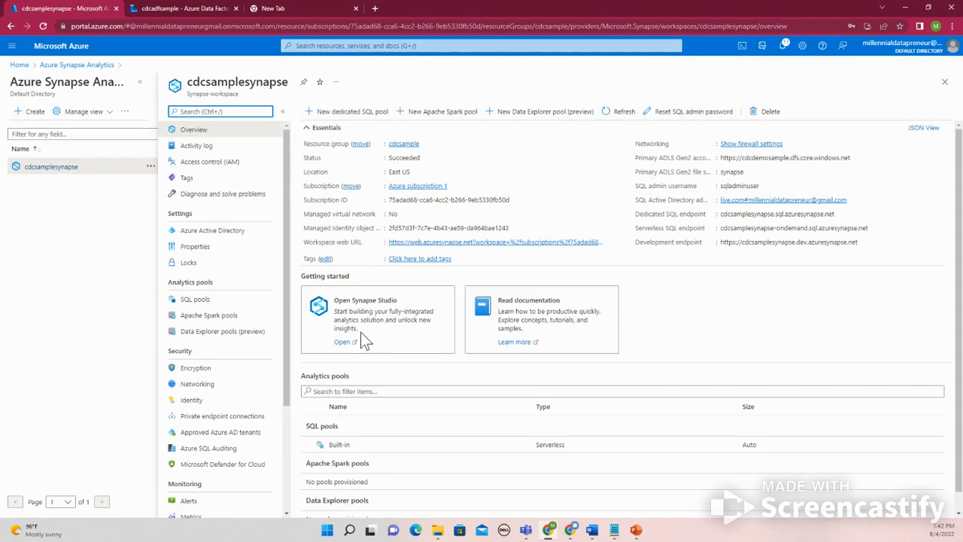
{"action": "left_click", "coordinate": [214, 301]}
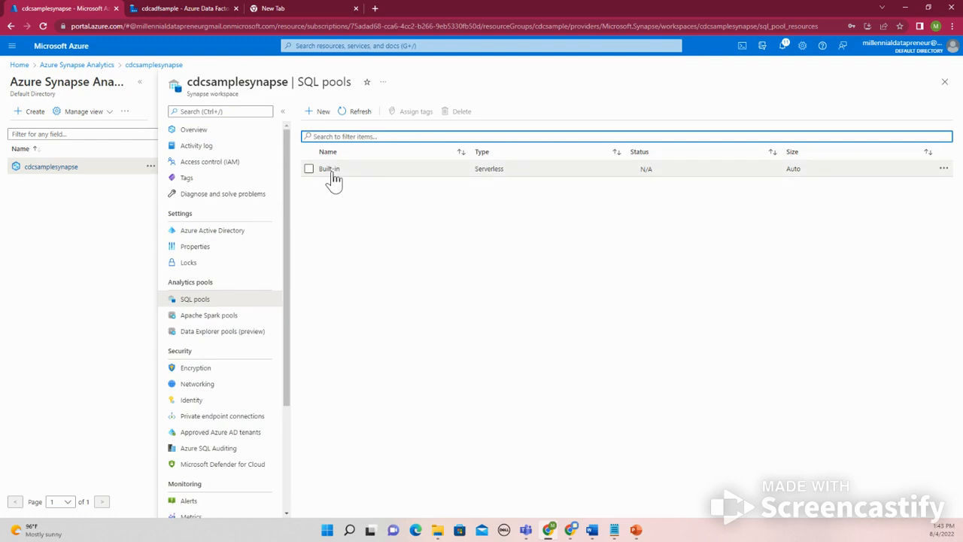
{"action": "left_click", "coordinate": [331, 172]}
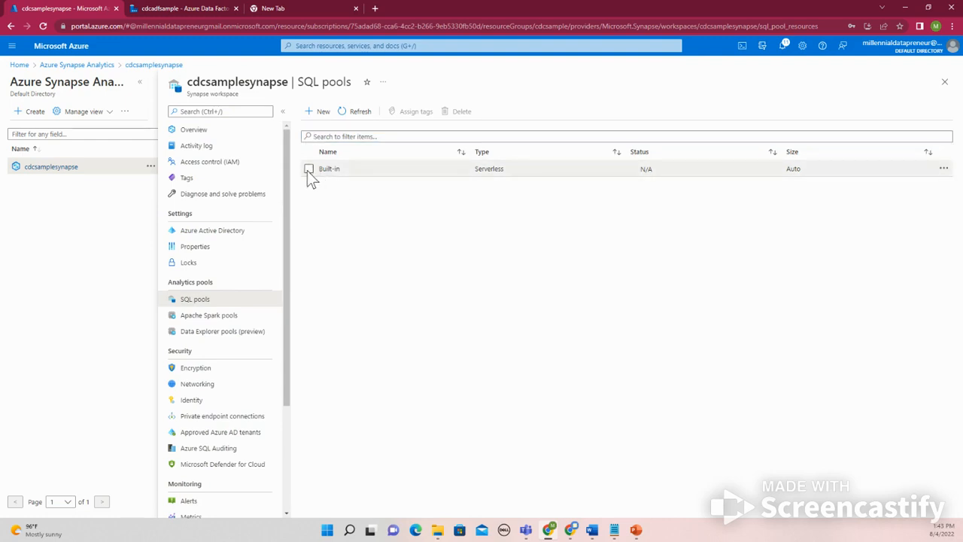
{"action": "left_click", "coordinate": [308, 169]}
{"action": "left_click", "coordinate": [308, 169]}
{"action": "left_click", "coordinate": [308, 170]}
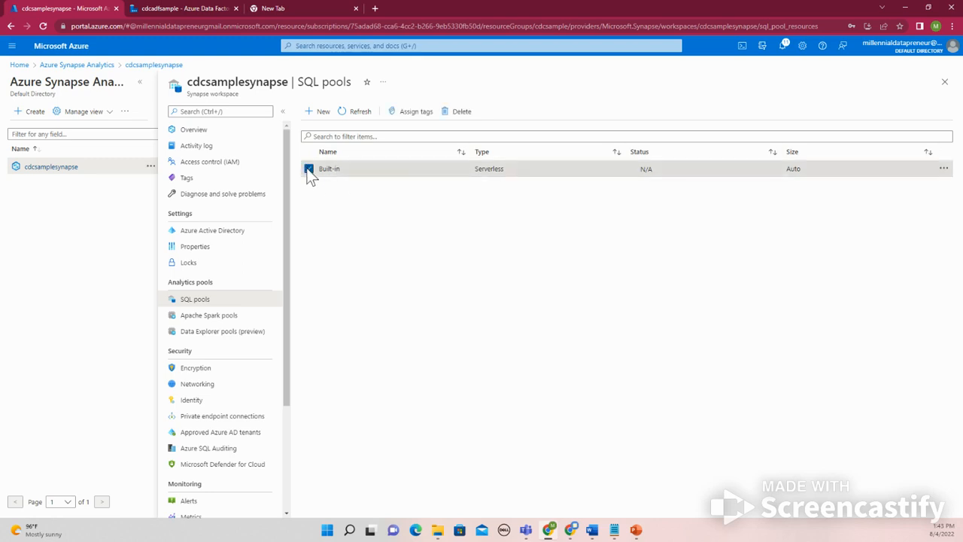
{"action": "left_click", "coordinate": [309, 170]}
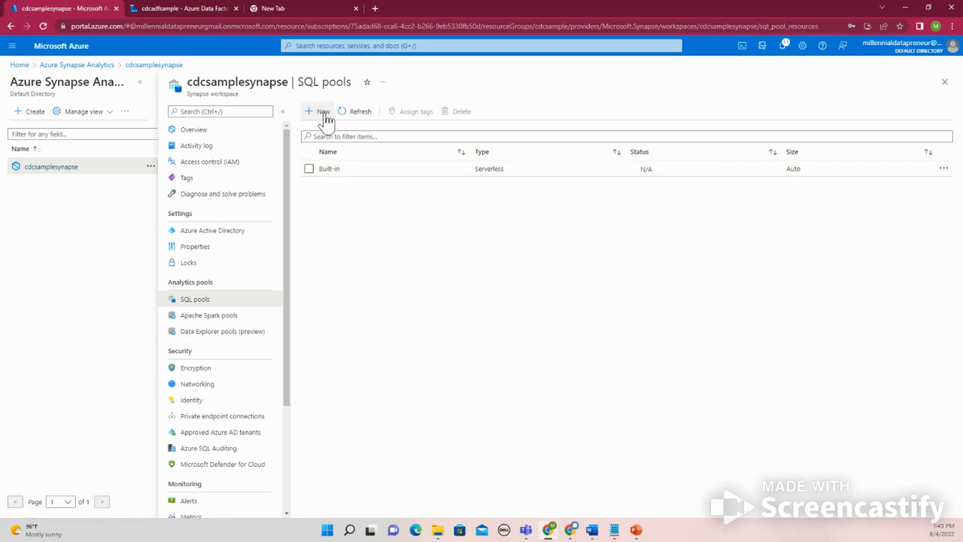
{"action": "left_click", "coordinate": [905, 9]}
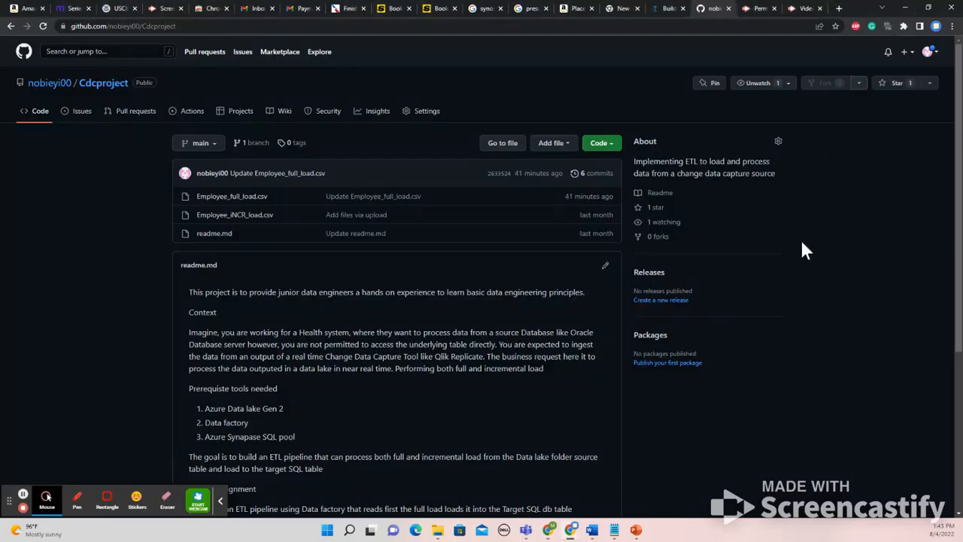
{"action": "left_click", "coordinate": [548, 530]}
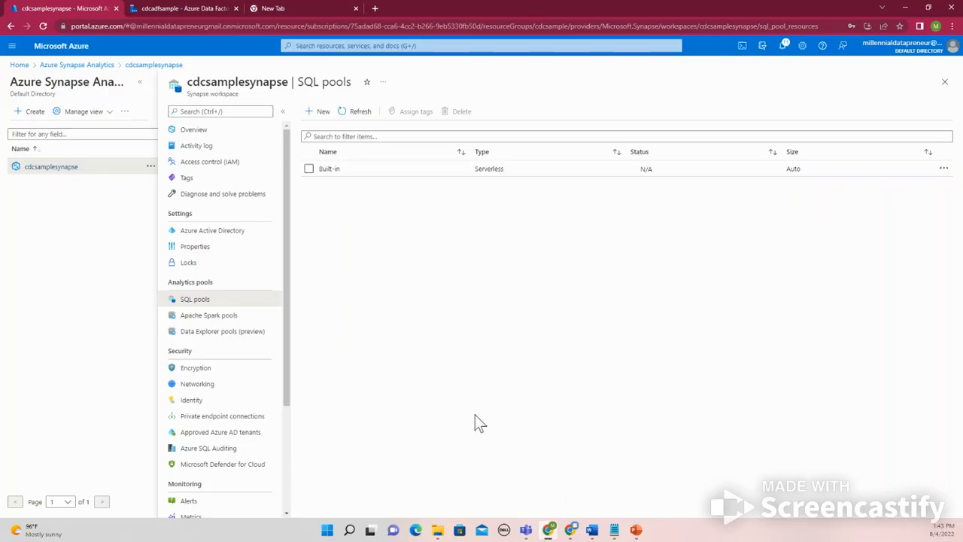
Return to the IngestCDC pipeline in Data Factory and start a new Azure Synapse Analytics dataset for the copy activity's sink
{"action": "left_click", "coordinate": [159, 8]}
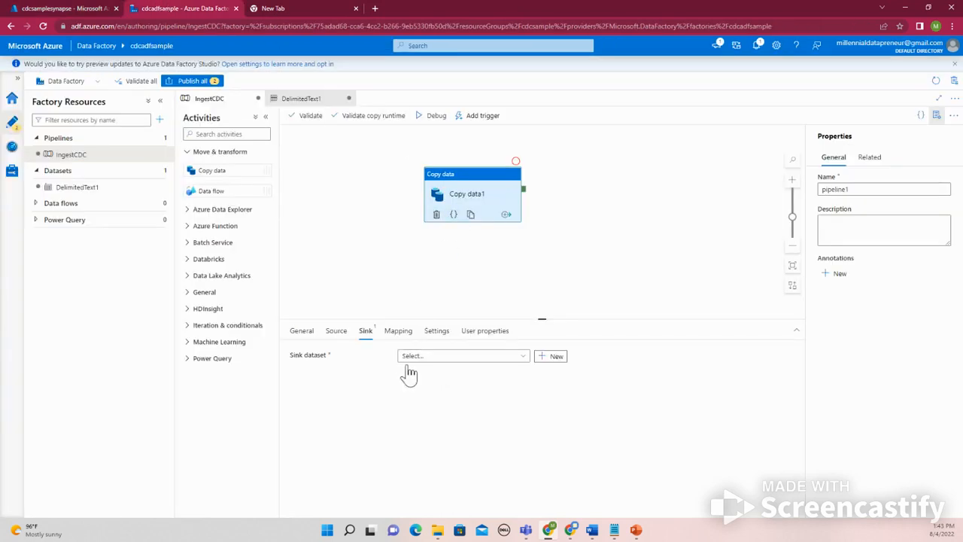
{"action": "left_click", "coordinate": [425, 357]}
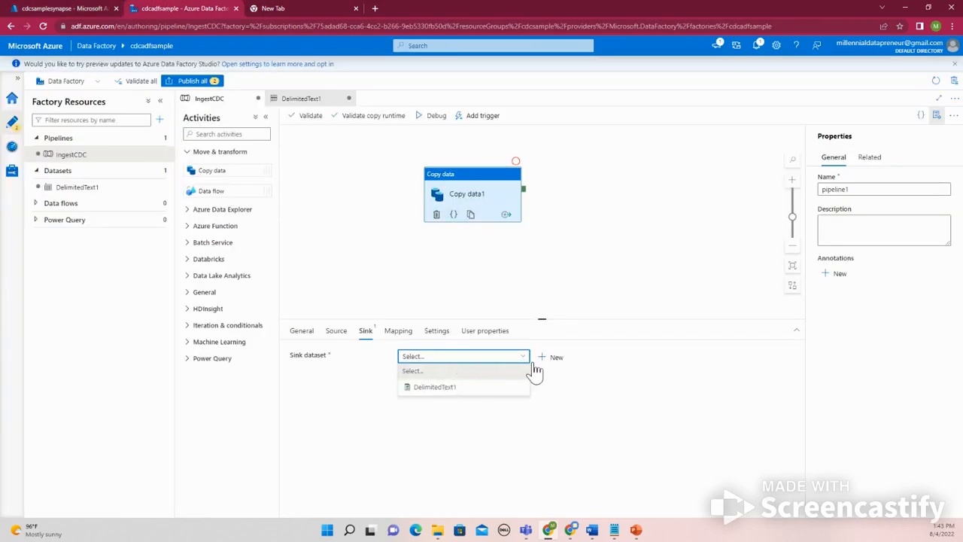
{"action": "left_click", "coordinate": [547, 358]}
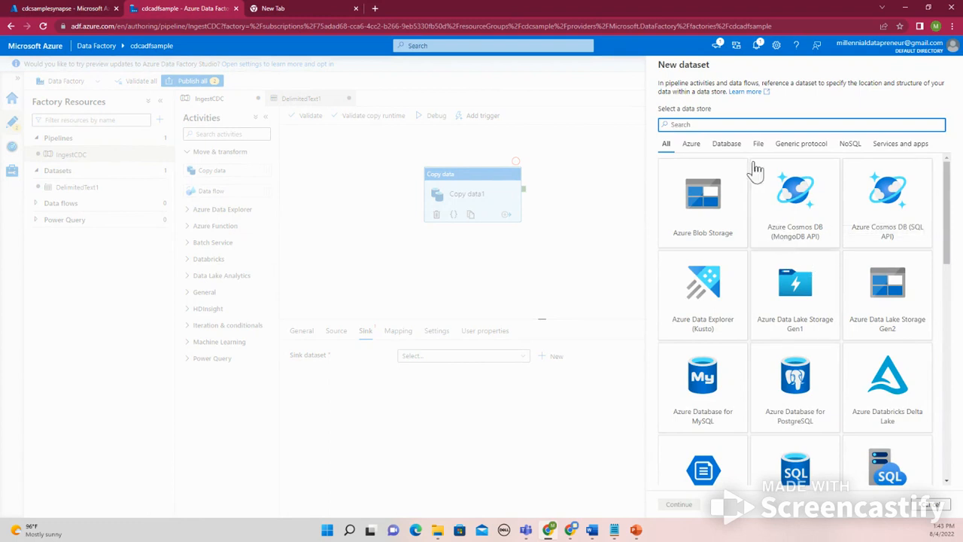
{"action": "type", "text": "s"}
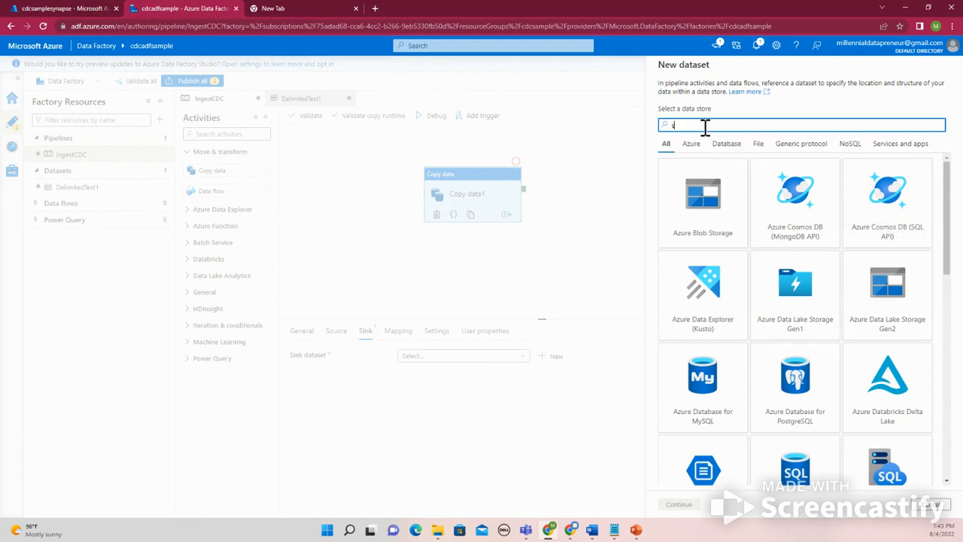
{"action": "type", "text": "yn"}
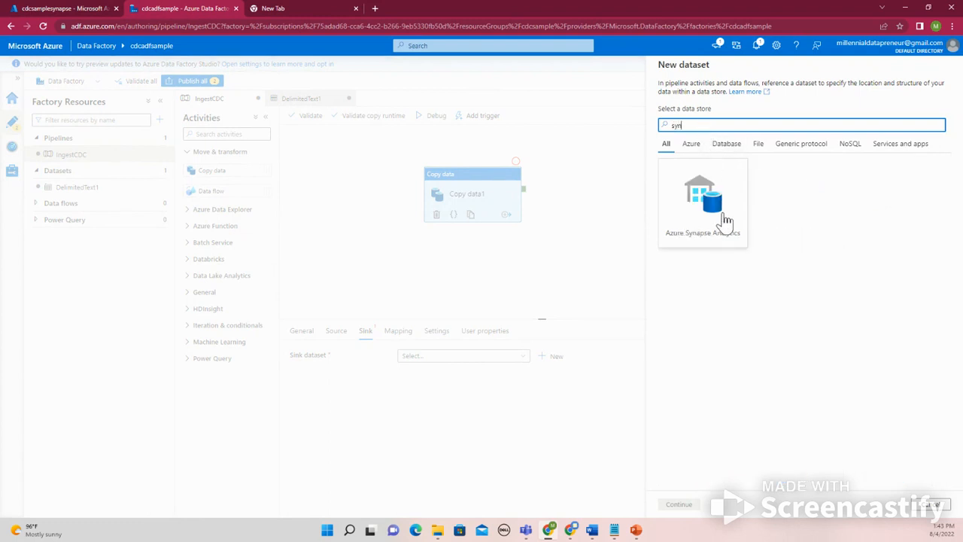
{"action": "left_click", "coordinate": [708, 207]}
{"action": "left_click", "coordinate": [679, 504]}
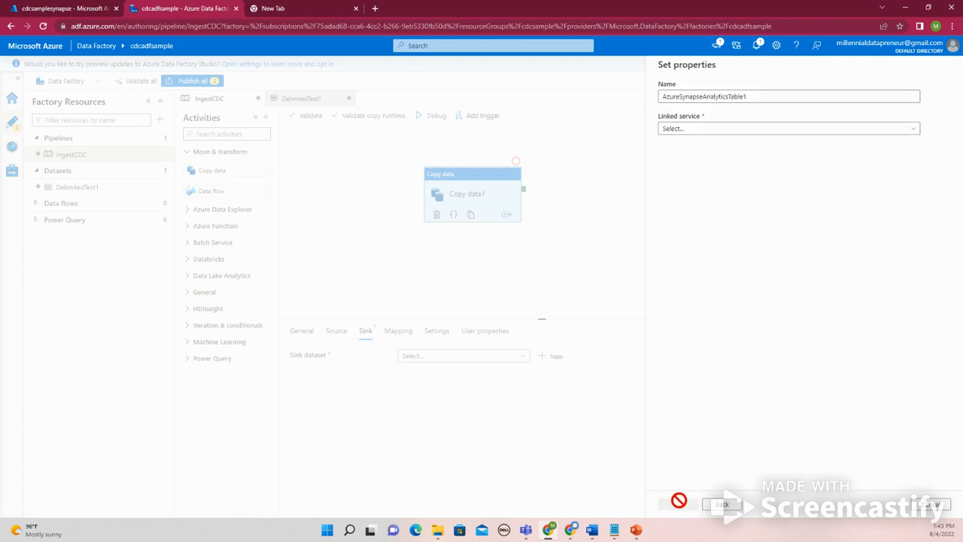
Start a new linked service for the sink dataset with Azure subscription 1 and the cdcsamplesynapse workspace as server, and check its databases
{"action": "left_click", "coordinate": [731, 133]}
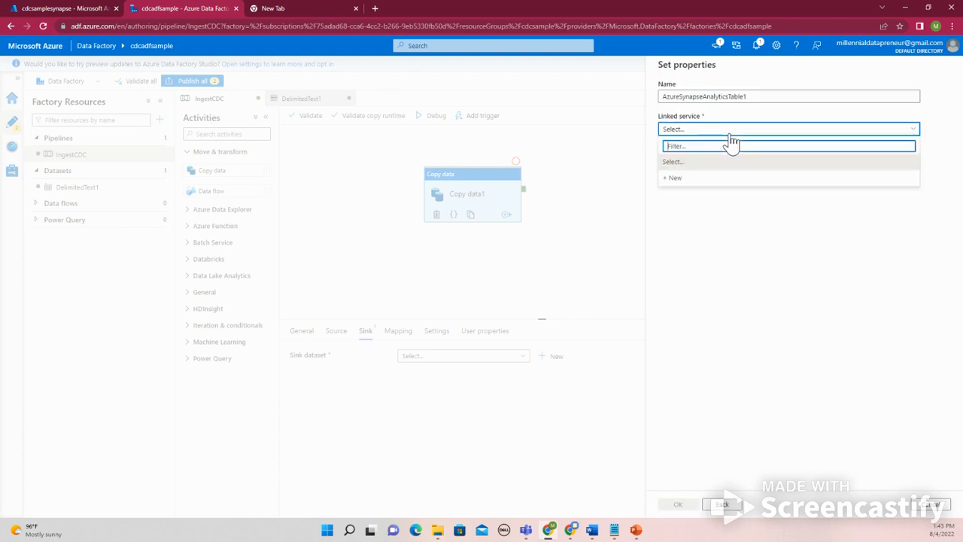
{"action": "left_click", "coordinate": [701, 180]}
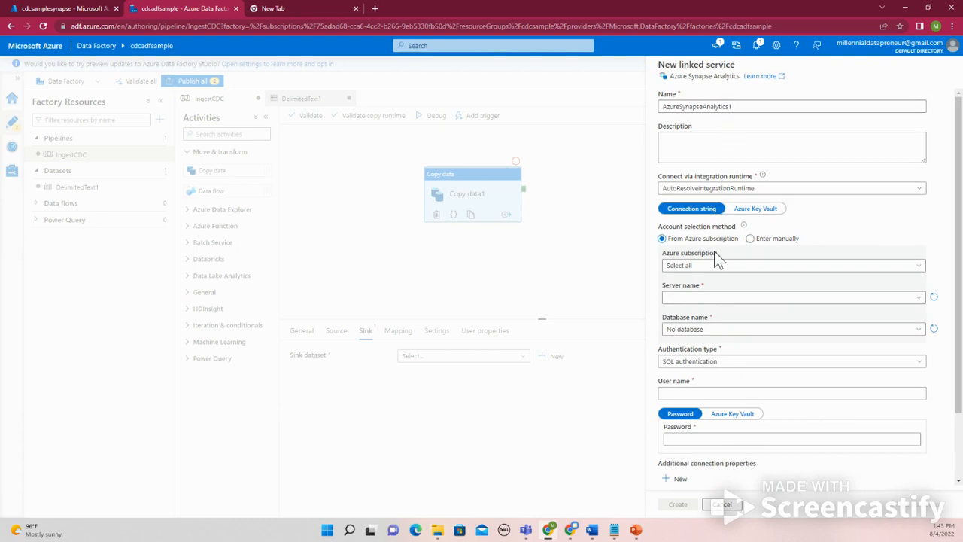
{"action": "left_click", "coordinate": [714, 267]}
{"action": "left_click", "coordinate": [713, 298]}
{"action": "left_click", "coordinate": [713, 301]}
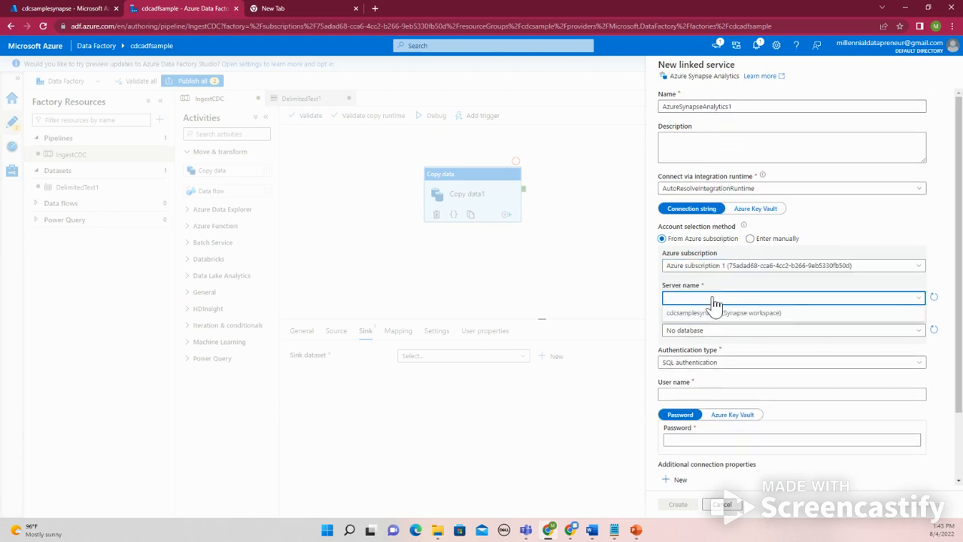
{"action": "left_click", "coordinate": [715, 312]}
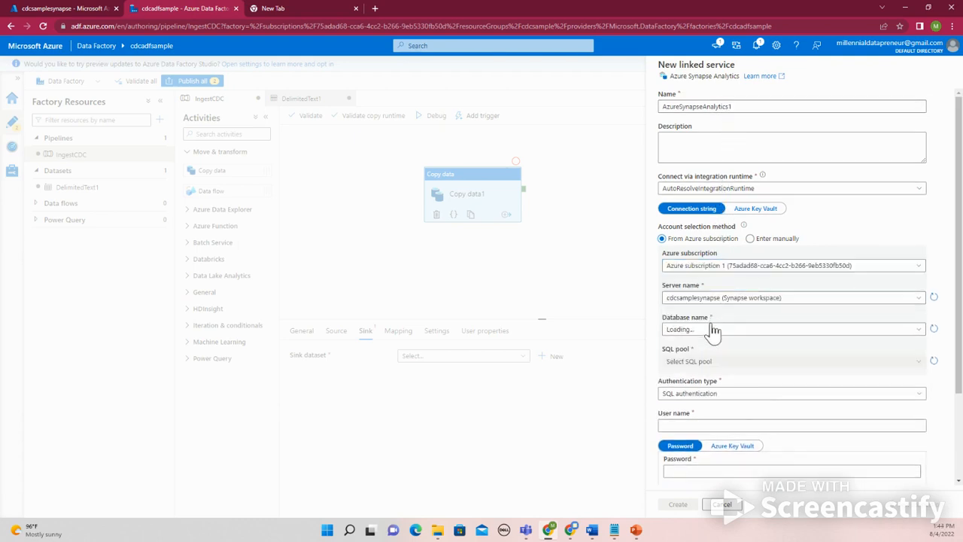
{"action": "left_click", "coordinate": [711, 333]}
{"action": "left_click", "coordinate": [708, 343]}
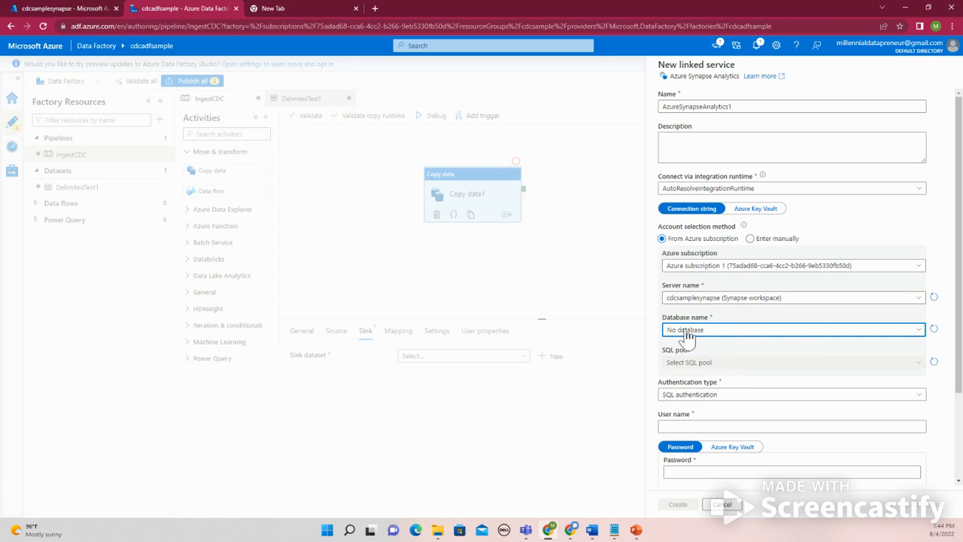
Switch to the Azure portal, start a new dedicated SQL pool in cdcsamplesynapse and set its performance level to DW100c
{"action": "left_click", "coordinate": [67, 11]}
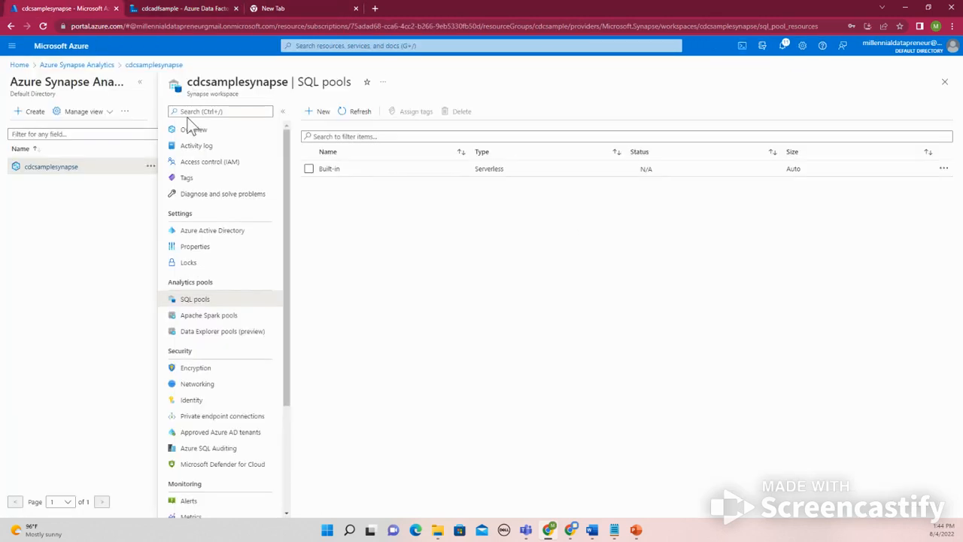
{"action": "left_click", "coordinate": [313, 114]}
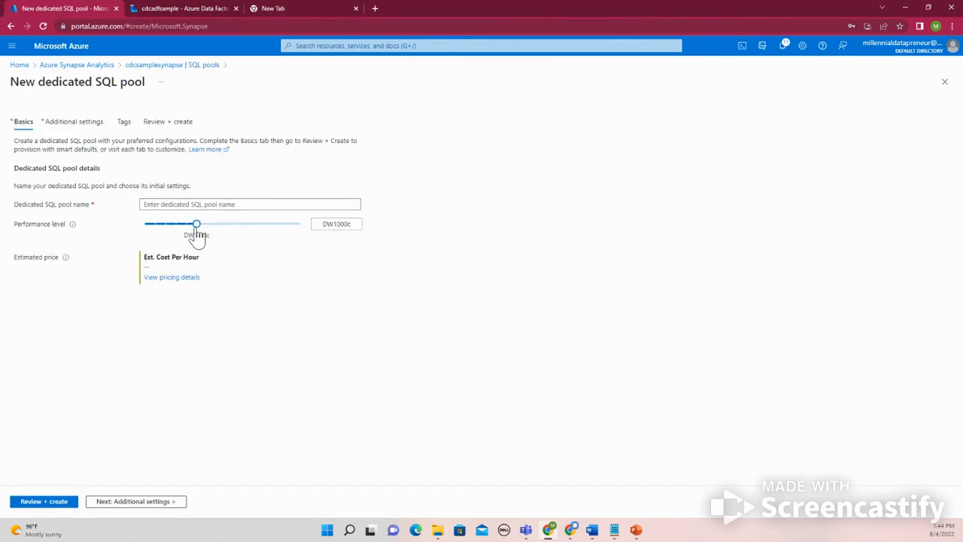
{"action": "left_click_drag", "start_coordinate": [198, 231], "coordinate": [134, 232]}
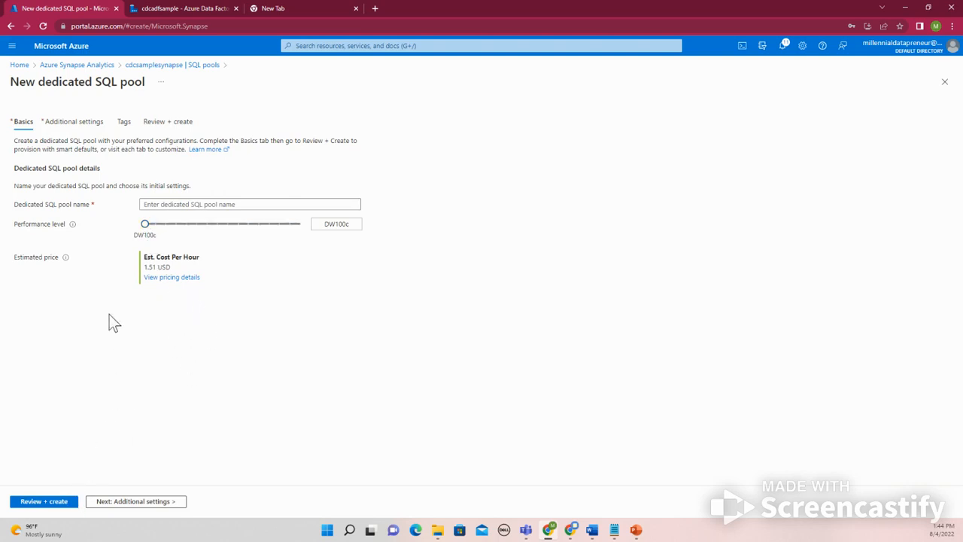
Look through the new pool's additional settings and tags, and name the dedicated SQL pool cdcsqlpool in the basics
{"action": "left_click", "coordinate": [125, 499]}
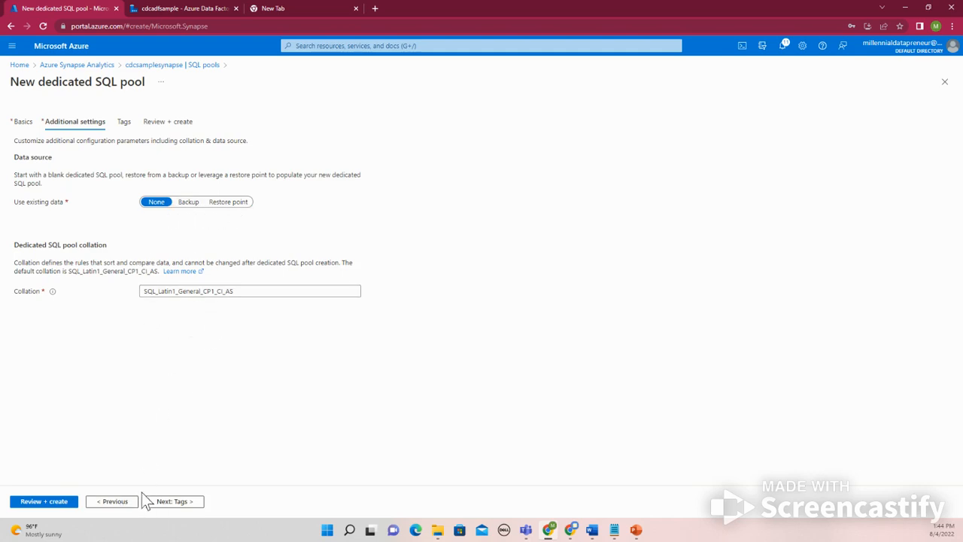
{"action": "left_click", "coordinate": [161, 509]}
{"action": "left_click", "coordinate": [165, 510]}
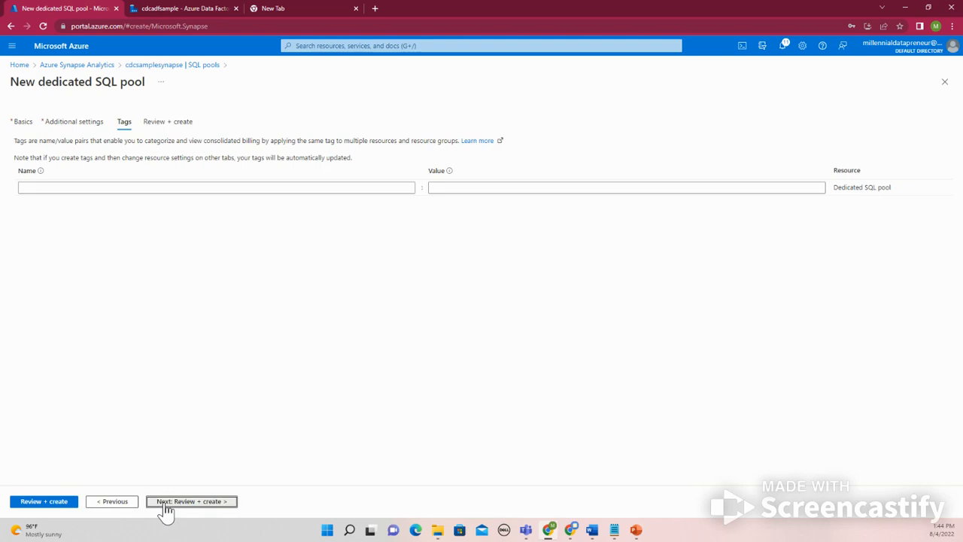
{"action": "left_click", "coordinate": [32, 123]}
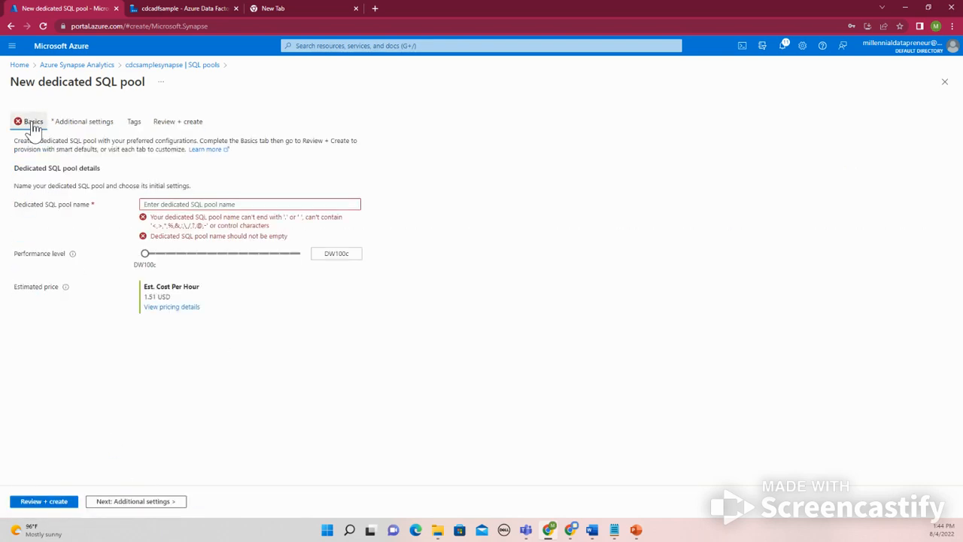
{"action": "left_click", "coordinate": [179, 205]}
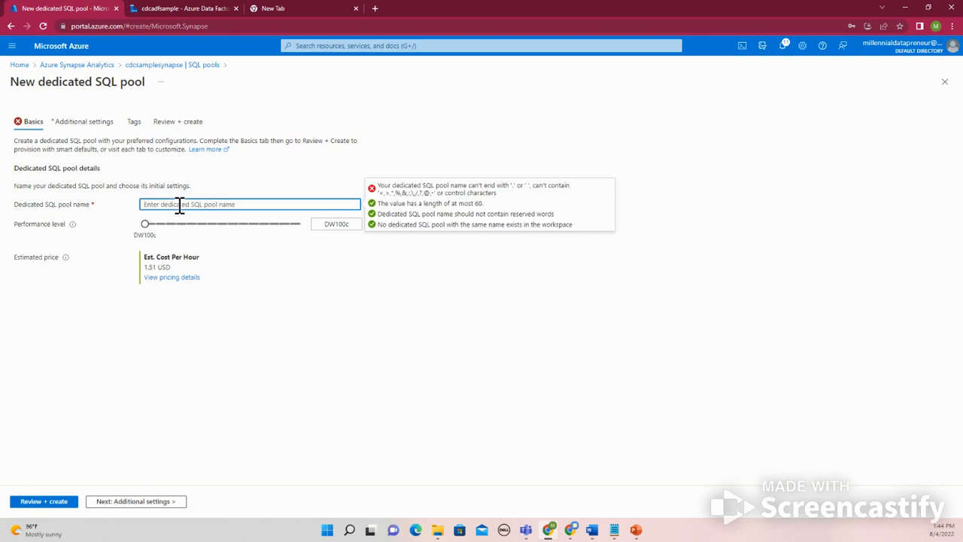
{"action": "type", "text": "cdcsqlpool"}
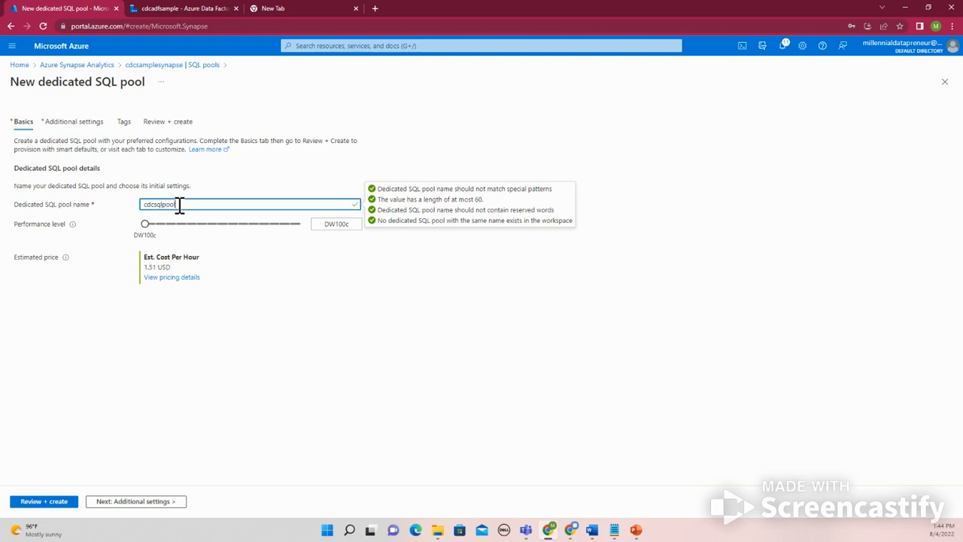
Keep the default additional settings, review the configuration and create the dedicated SQL pool
{"action": "left_click", "coordinate": [107, 507]}
{"action": "left_click", "coordinate": [107, 504]}
{"action": "left_click", "coordinate": [118, 504]}
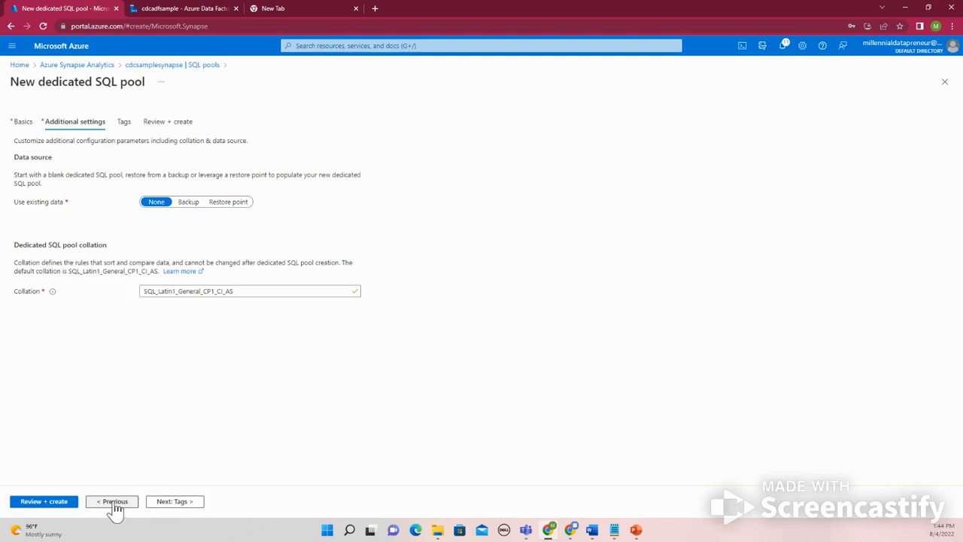
{"action": "left_click", "coordinate": [56, 502]}
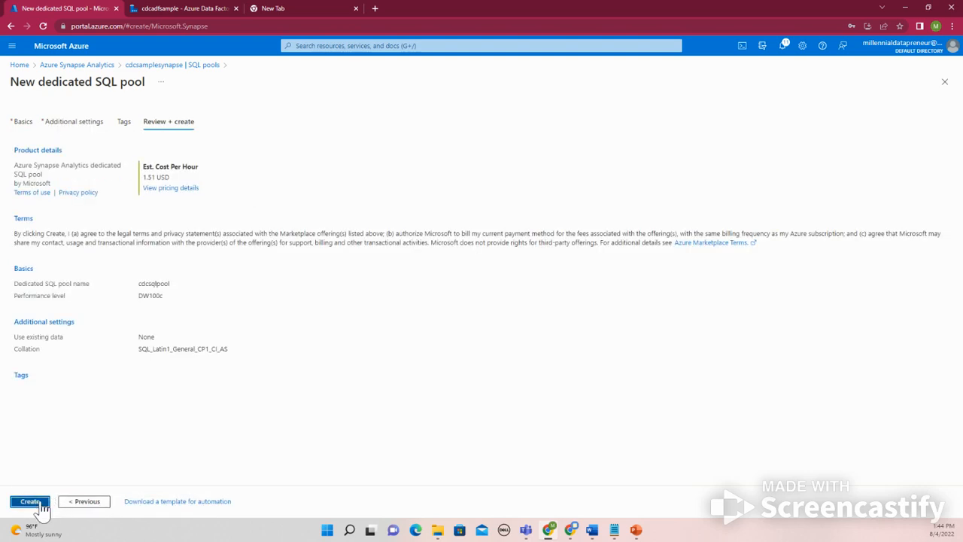
{"action": "left_click", "coordinate": [30, 502]}
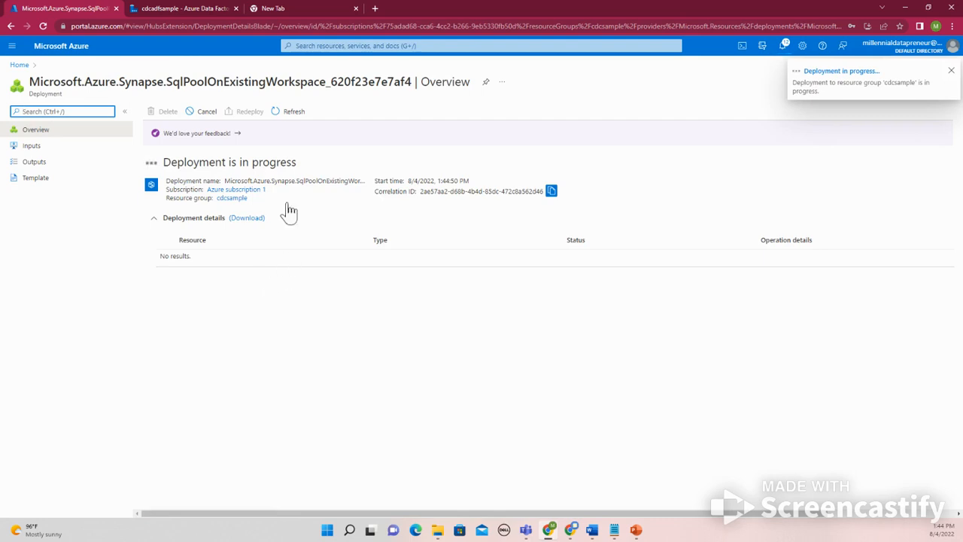
Open the cdcsamplesynapse workspace from the portal home page and check the notifications for the SQL pool deployment
{"action": "left_click", "coordinate": [19, 64]}
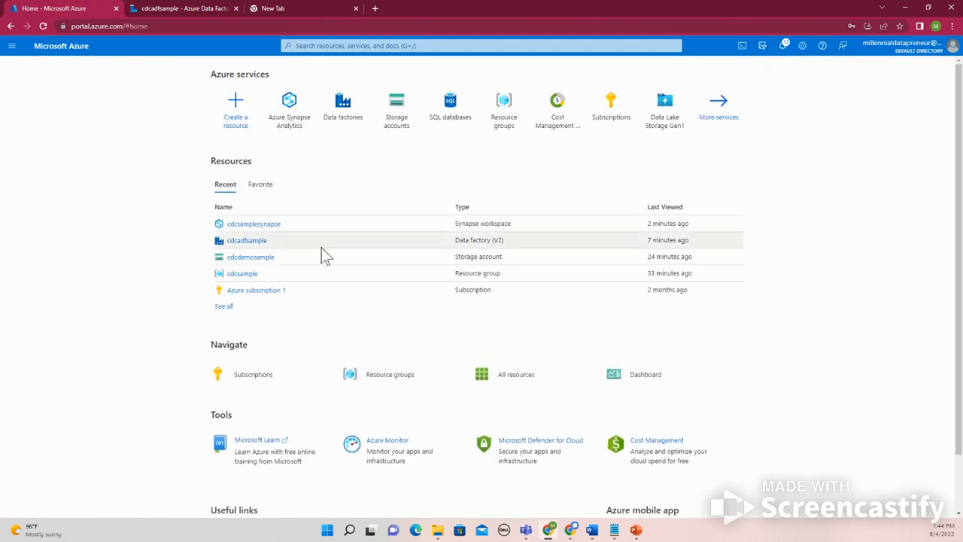
{"action": "left_click", "coordinate": [265, 224]}
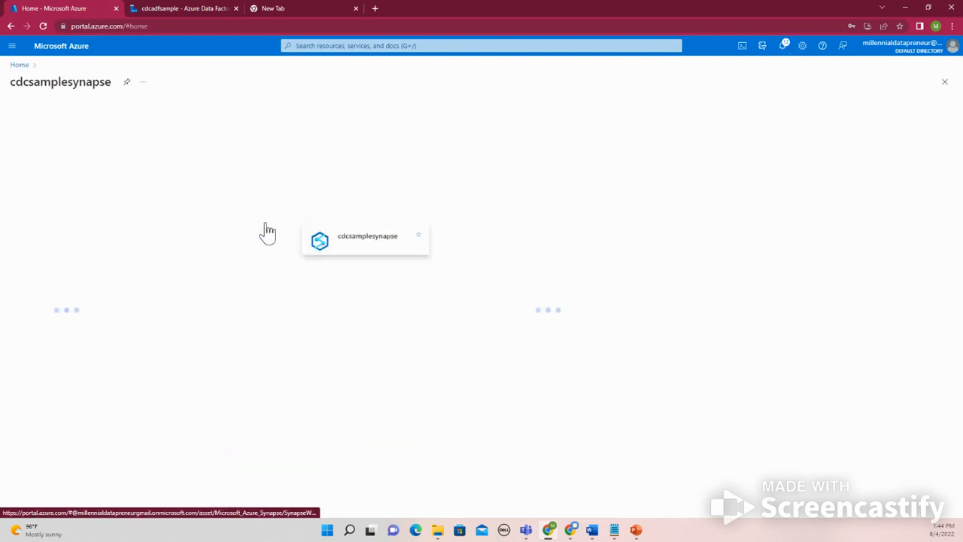
{"action": "left_click", "coordinate": [783, 46]}
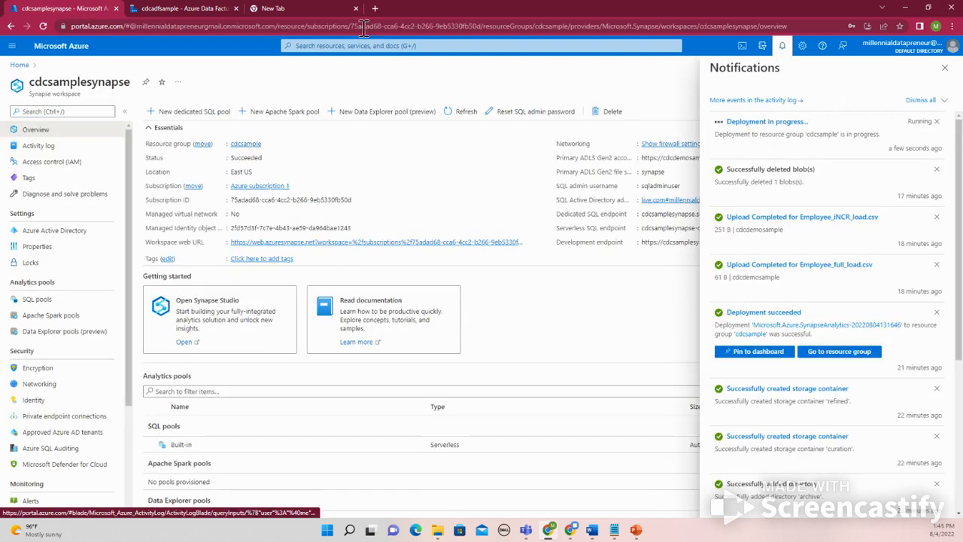
Check the open linked service form in Data Factory for the new database, and recheck the pool's deployment progress in the Azure portal
{"action": "left_click", "coordinate": [175, 9]}
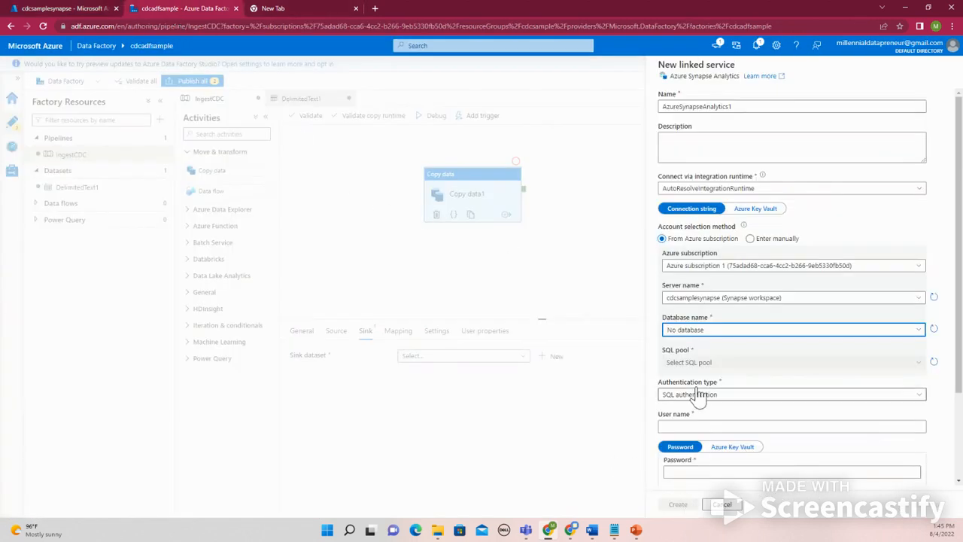
{"action": "left_click", "coordinate": [692, 331]}
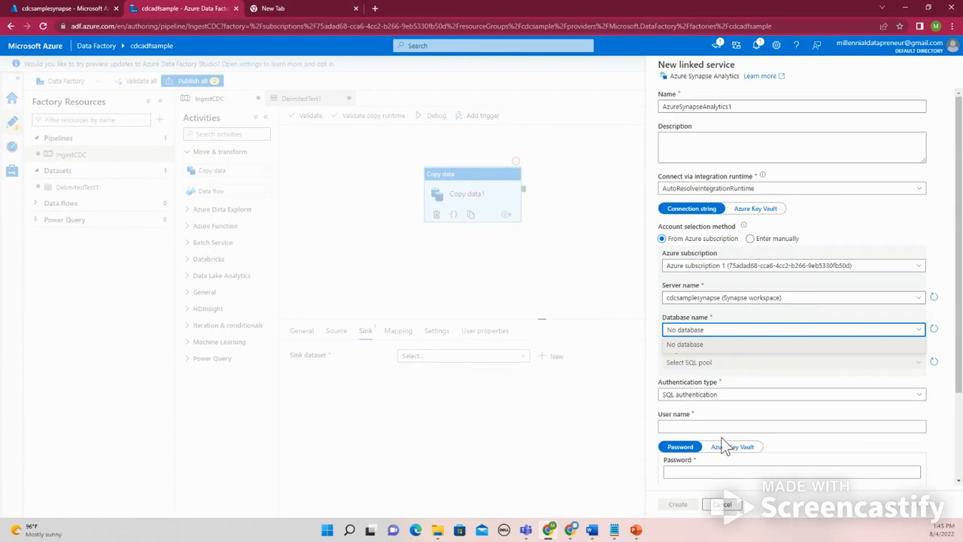
{"action": "left_click", "coordinate": [721, 426]}
{"action": "scroll", "coordinate": [733, 489], "scroll_direction": "down", "scroll_amount": 5}
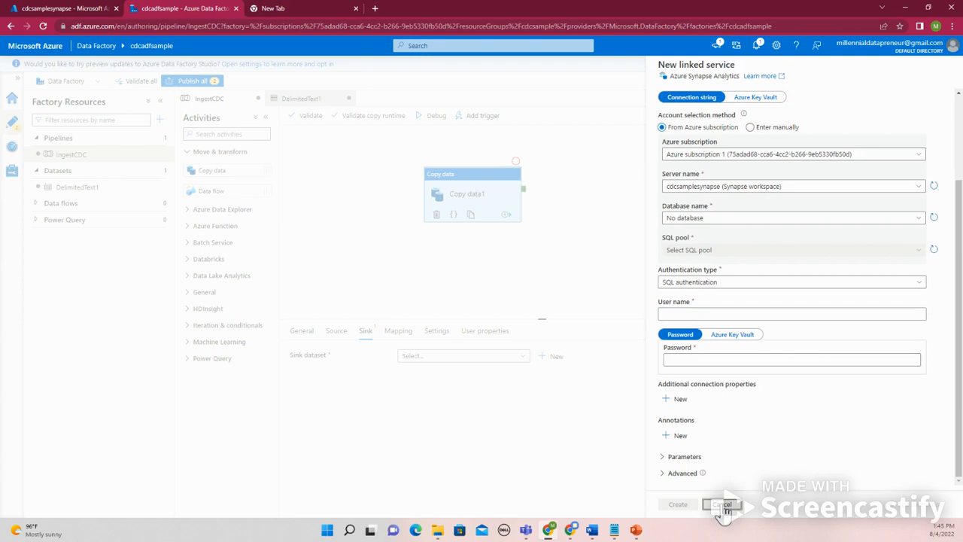
{"action": "left_click", "coordinate": [722, 505]}
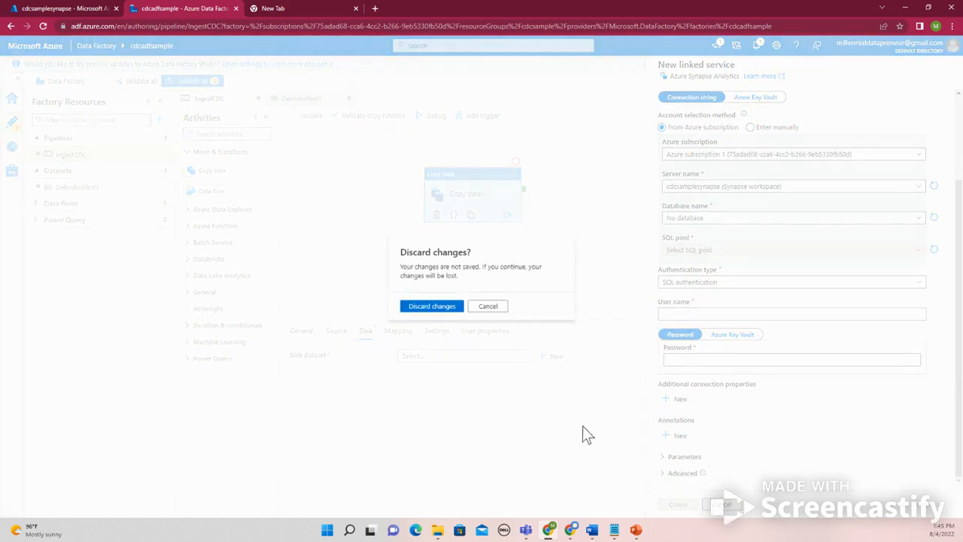
{"action": "left_click", "coordinate": [493, 308]}
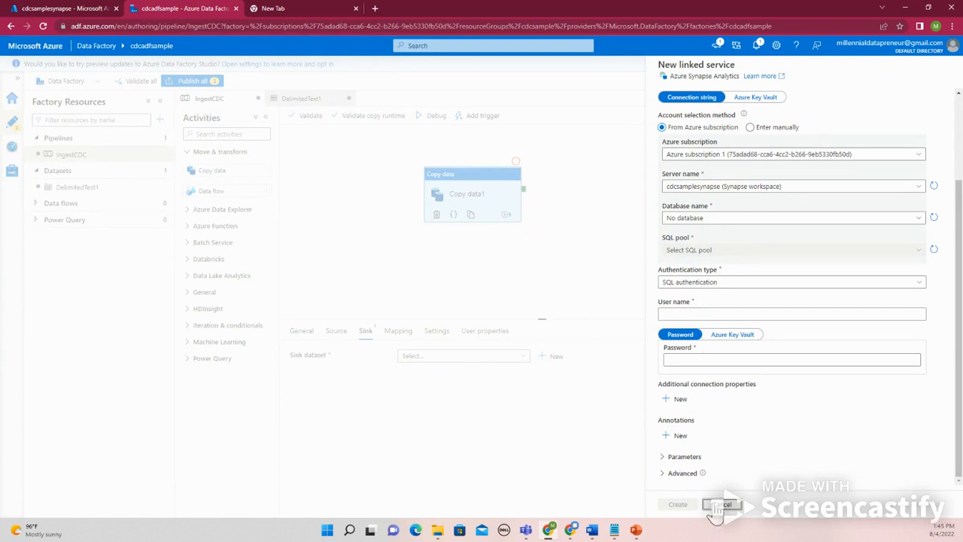
{"action": "left_click", "coordinate": [98, 7]}
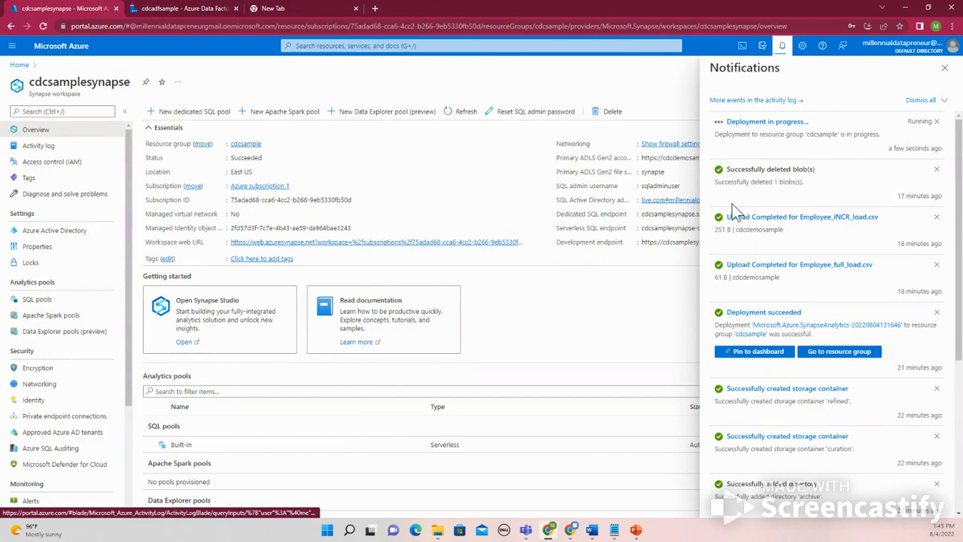
{"action": "left_click", "coordinate": [203, 8]}
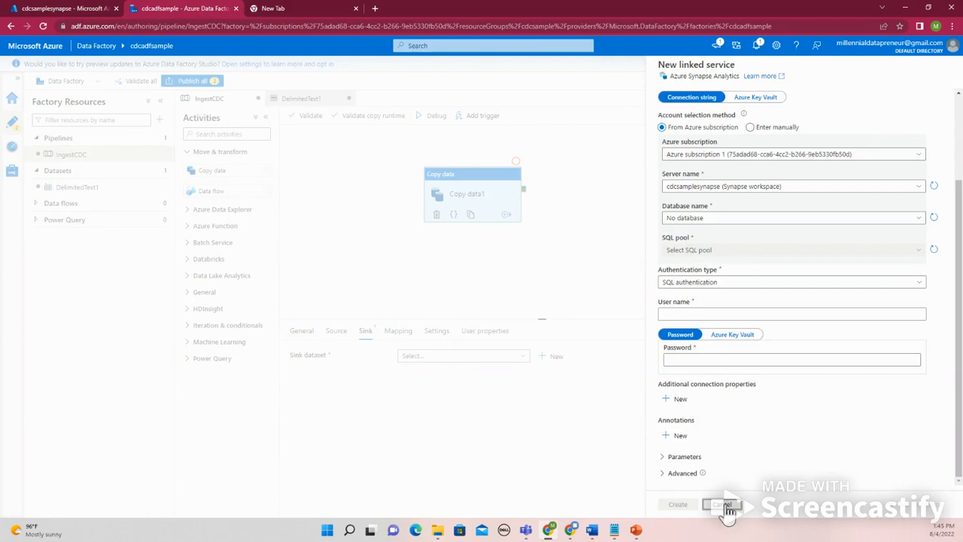
Discard the unfinished Synapse linked service and the unfinished sink dataset
{"action": "left_click", "coordinate": [723, 505]}
{"action": "left_click", "coordinate": [436, 309]}
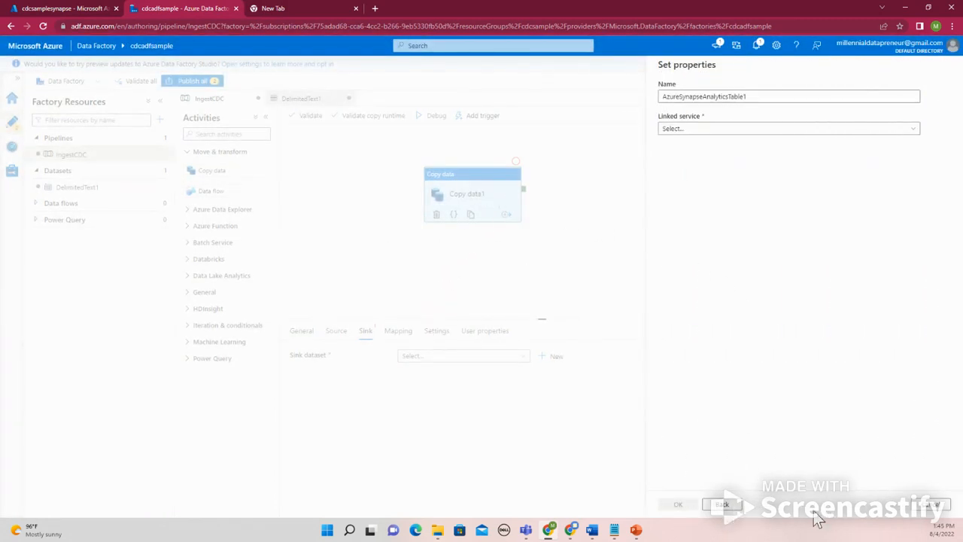
{"action": "left_click", "coordinate": [930, 506]}
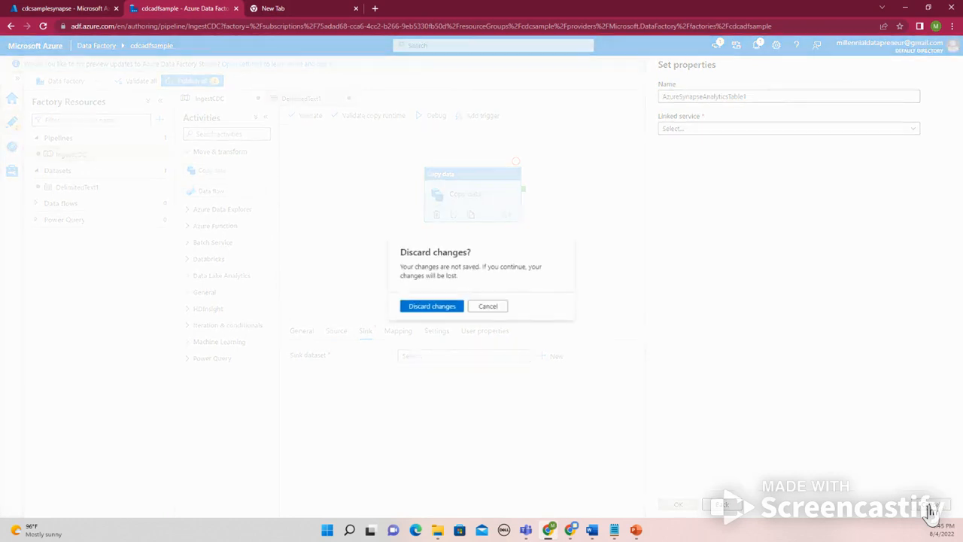
{"action": "left_click", "coordinate": [442, 313]}
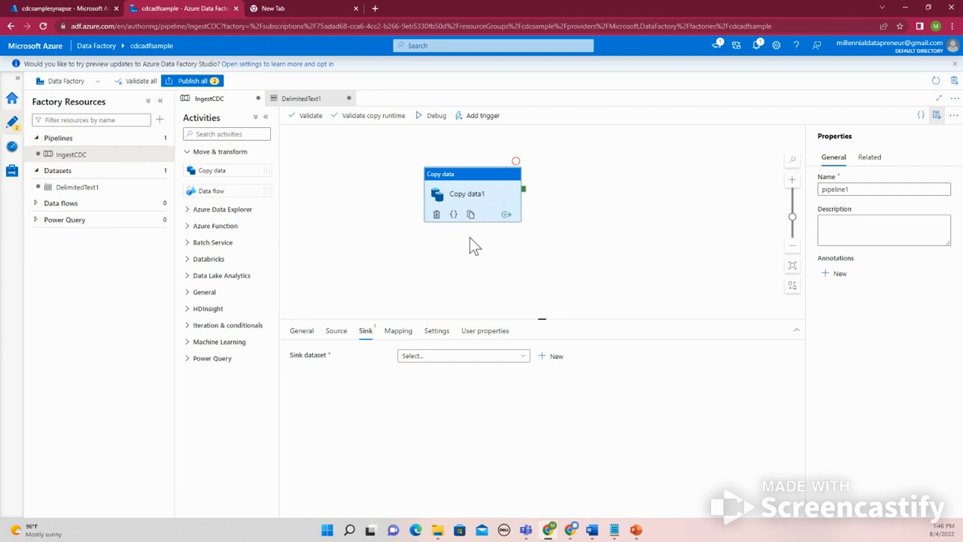
Look through the monitoring and management pages of the factory, and check the code repository options in the authoring view
{"action": "left_click", "coordinate": [13, 149]}
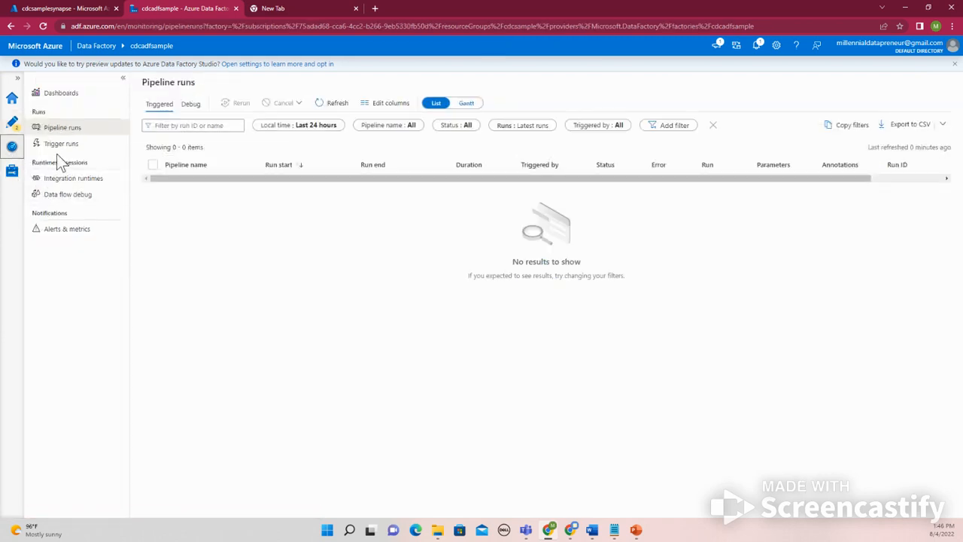
{"action": "left_click", "coordinate": [12, 171]}
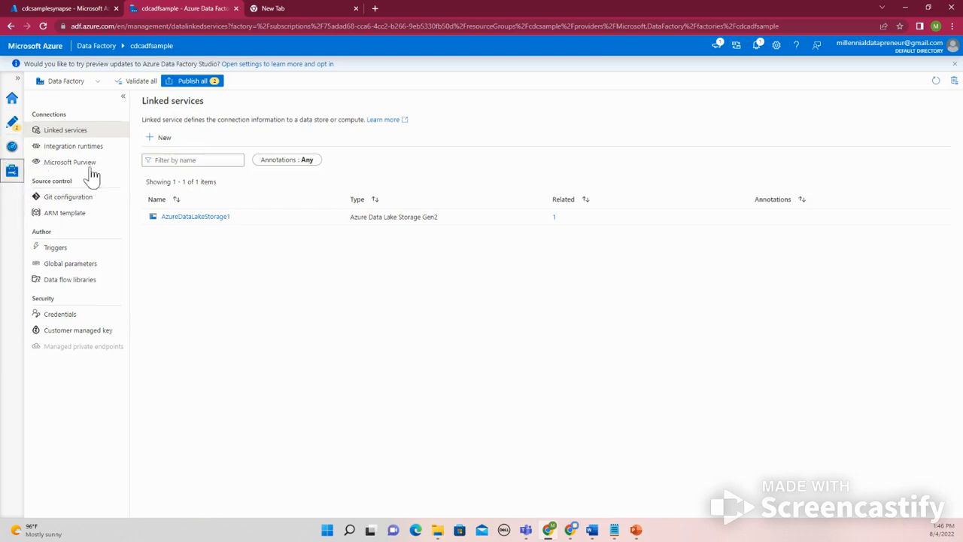
{"action": "left_click", "coordinate": [13, 125]}
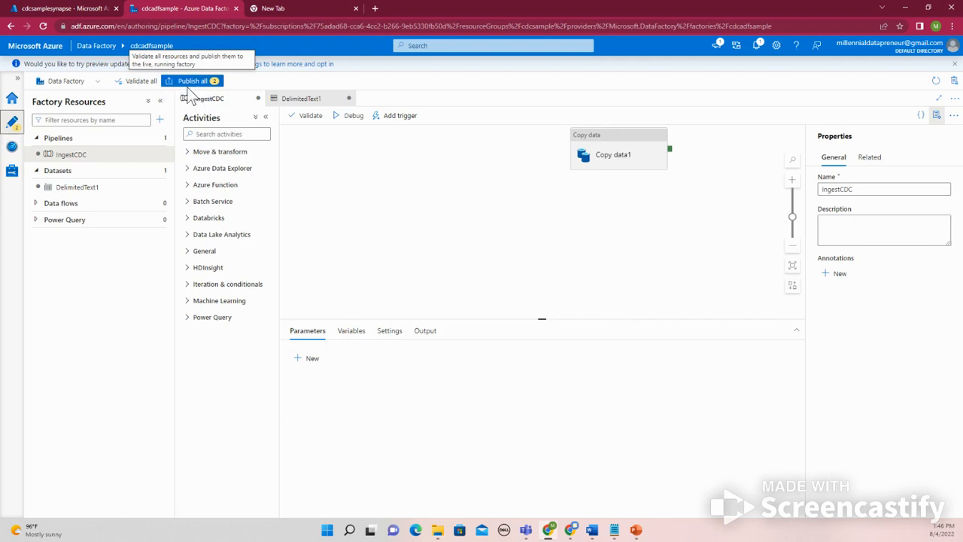
{"action": "left_click", "coordinate": [96, 82]}
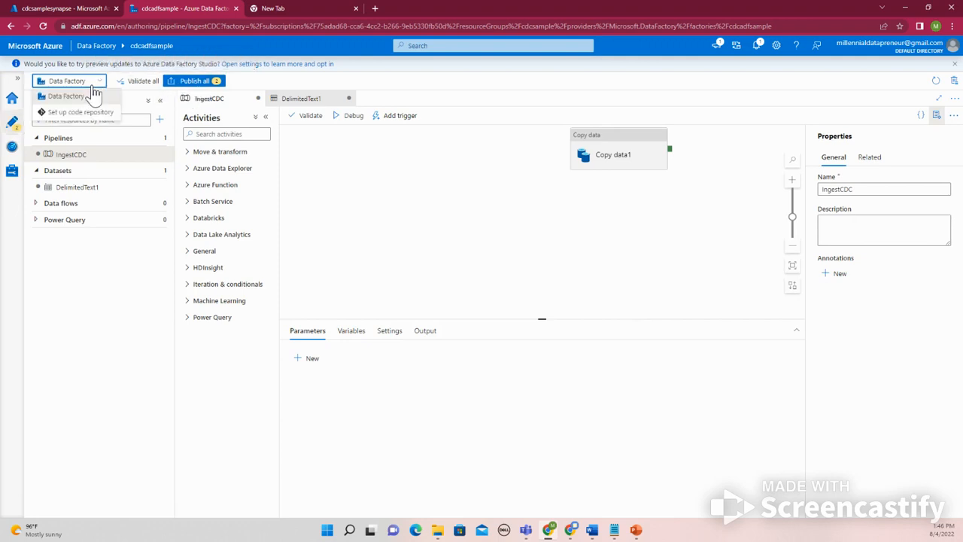
{"action": "left_click", "coordinate": [94, 92]}
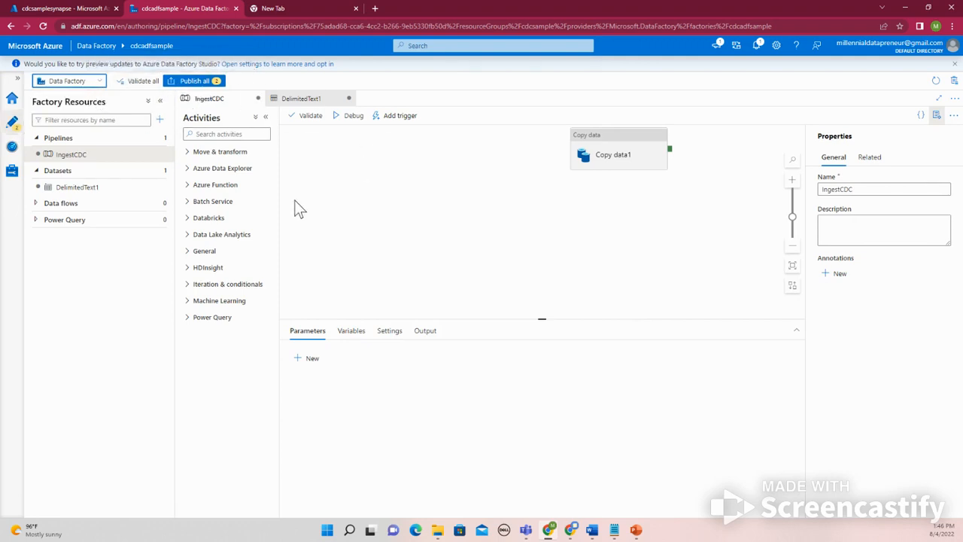
{"action": "left_click", "coordinate": [99, 81]}
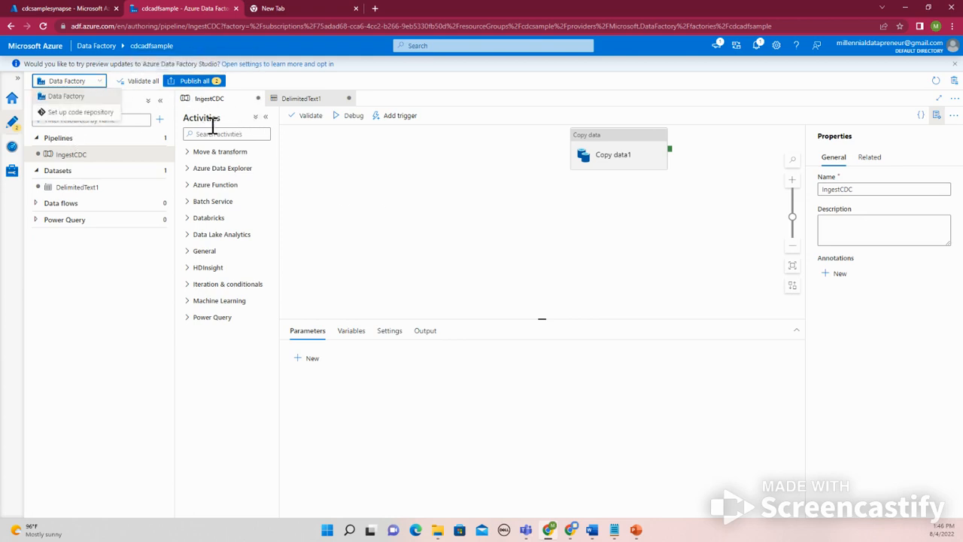
{"action": "left_click", "coordinate": [408, 189]}
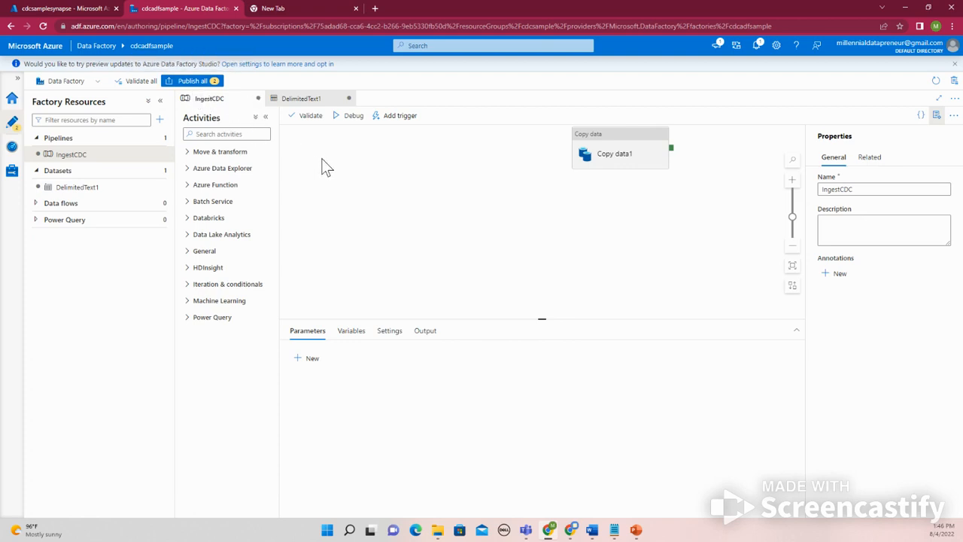
Try to publish all pending factory changes and dismiss the validation errors
{"action": "left_click", "coordinate": [207, 85]}
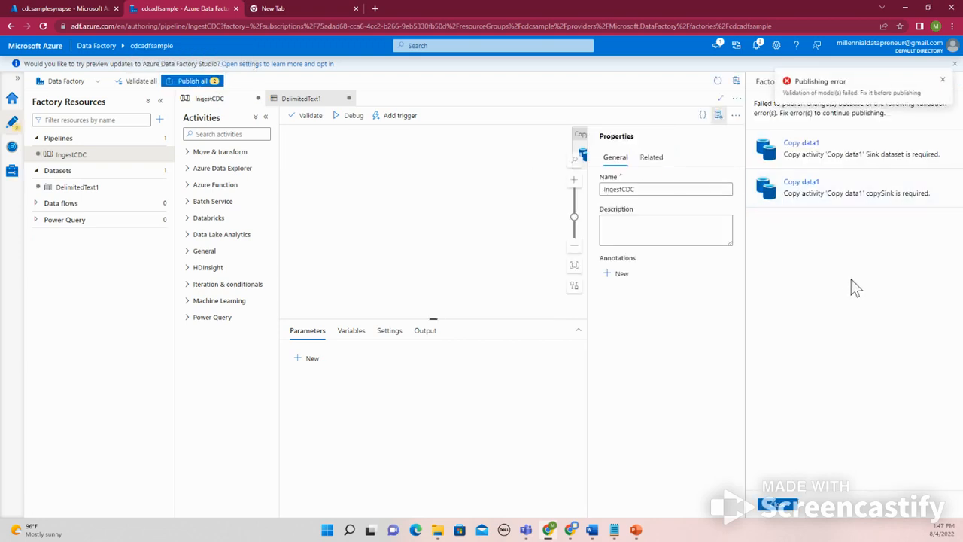
{"action": "left_click", "coordinate": [941, 81]}
{"action": "left_click", "coordinate": [777, 505]}
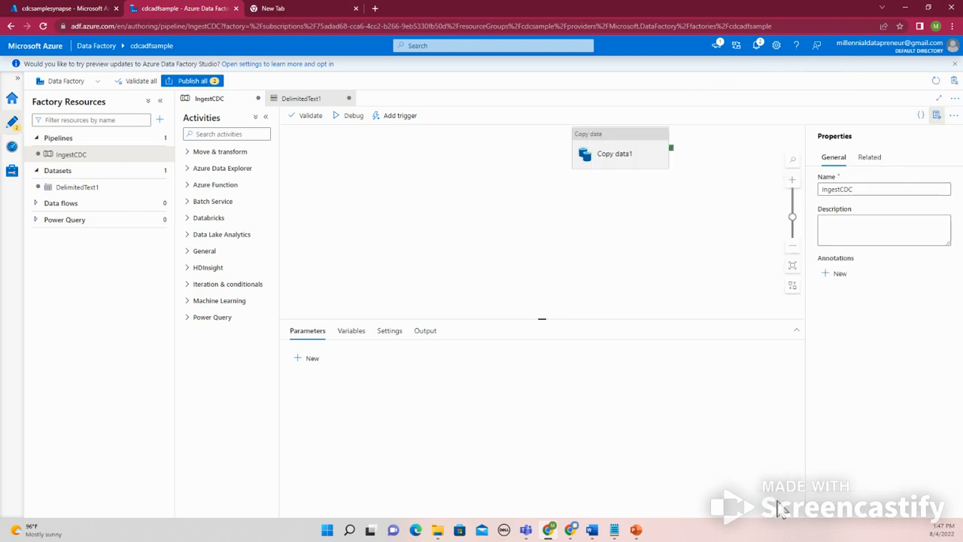
Check the SQL pool deployment in the Azure portal and review the ELT Design diagram in PowerPoint
{"action": "left_click", "coordinate": [627, 157]}
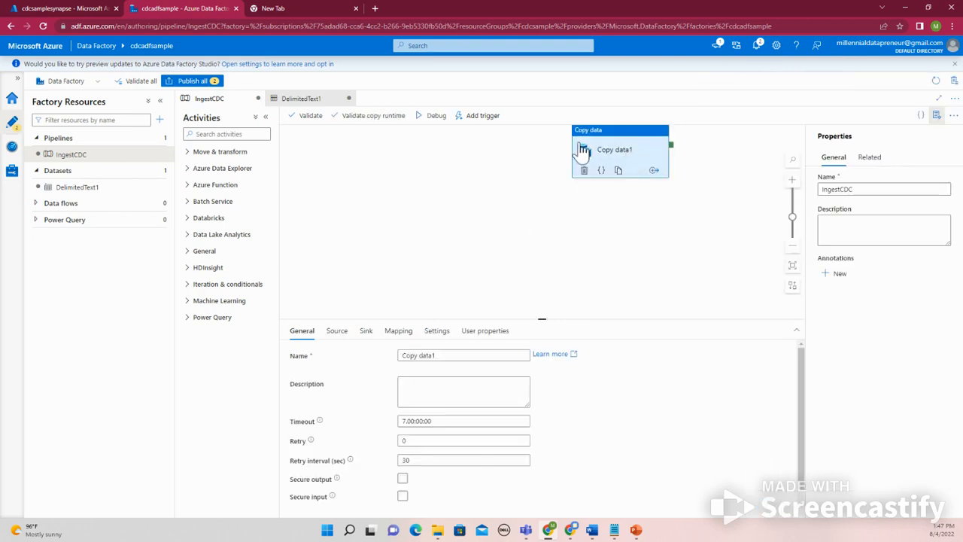
{"action": "left_click", "coordinate": [85, 9]}
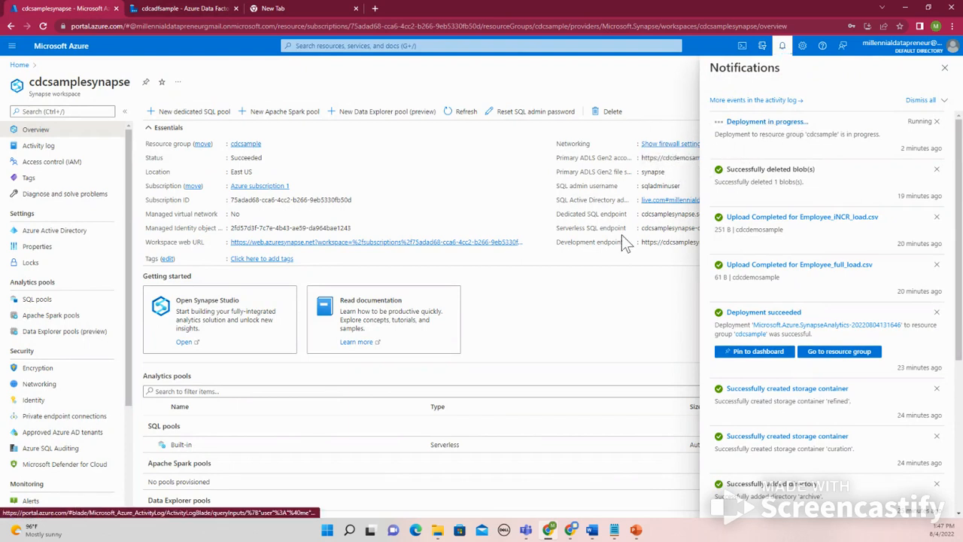
{"action": "left_click", "coordinate": [636, 531]}
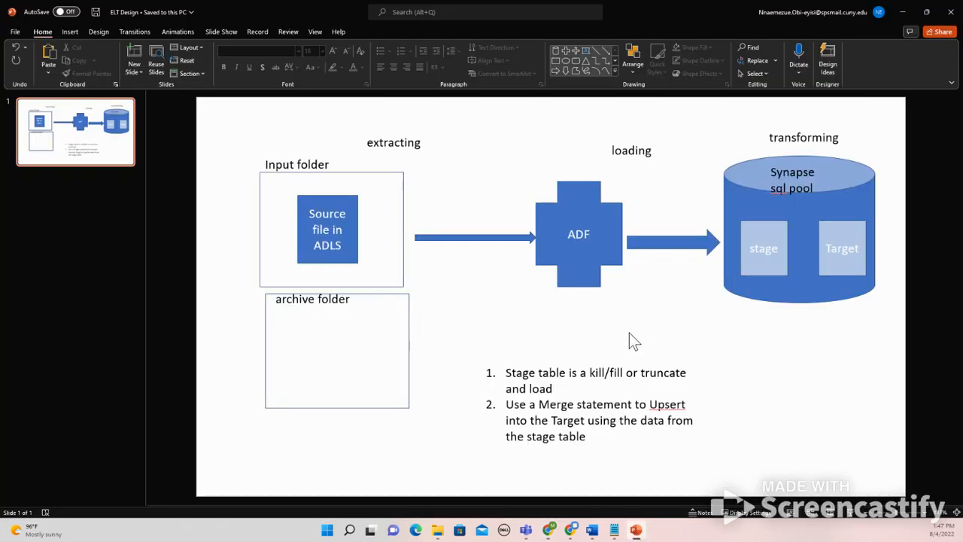
{"action": "left_click", "coordinate": [616, 242]}
{"action": "left_click_drag", "start_coordinate": [596, 233], "coordinate": [555, 250]}
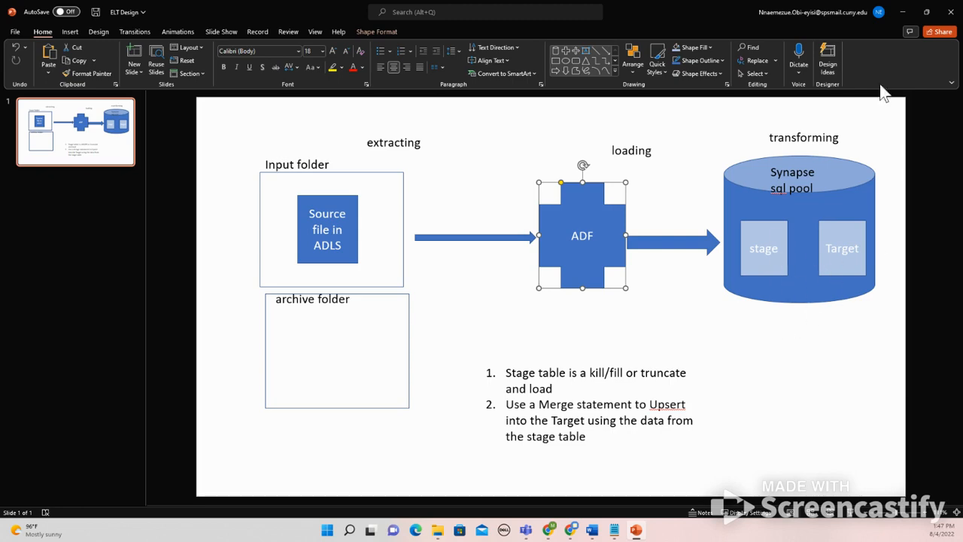
{"action": "left_click", "coordinate": [905, 12]}
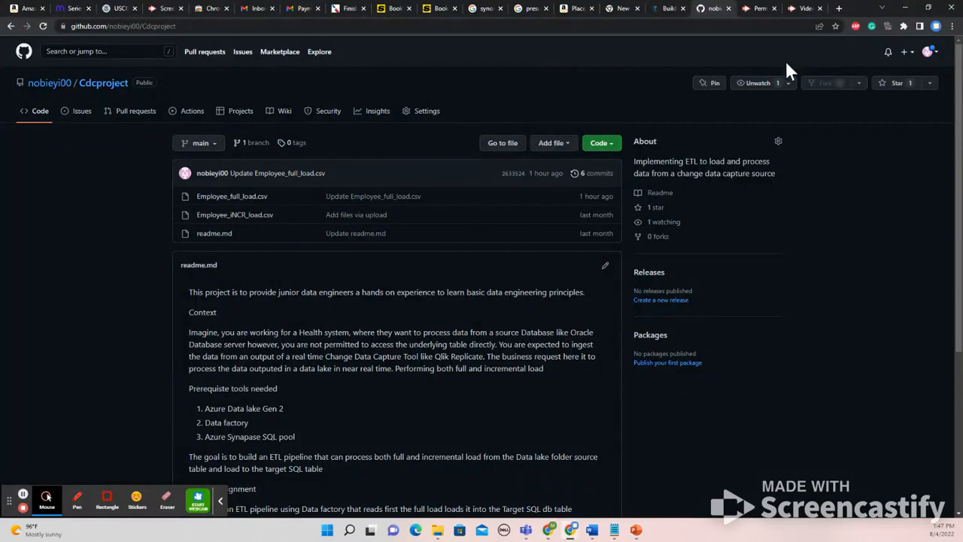
Search Google for "merge statement upsert" in a new browser tab and scan the results
{"action": "left_click", "coordinate": [839, 8]}
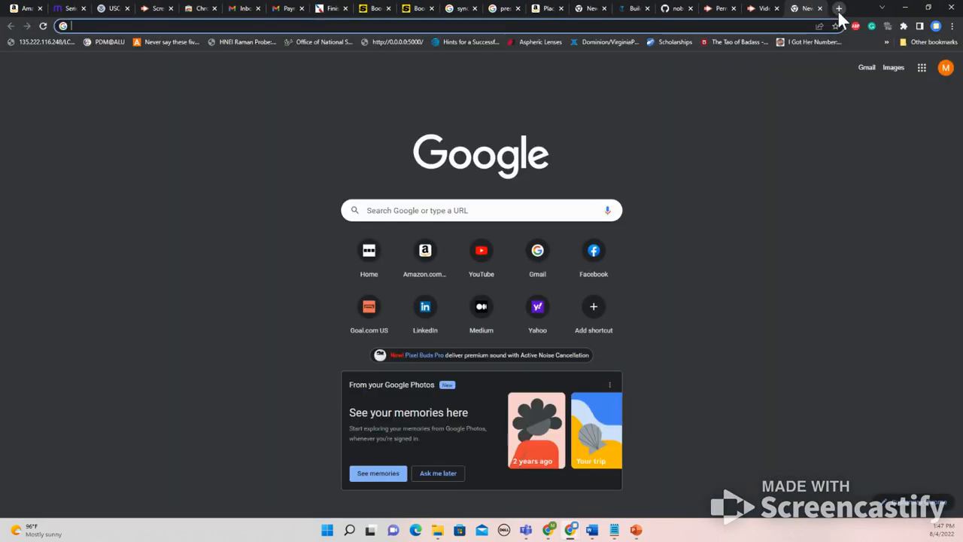
{"action": "type", "text": "merge statement up"}
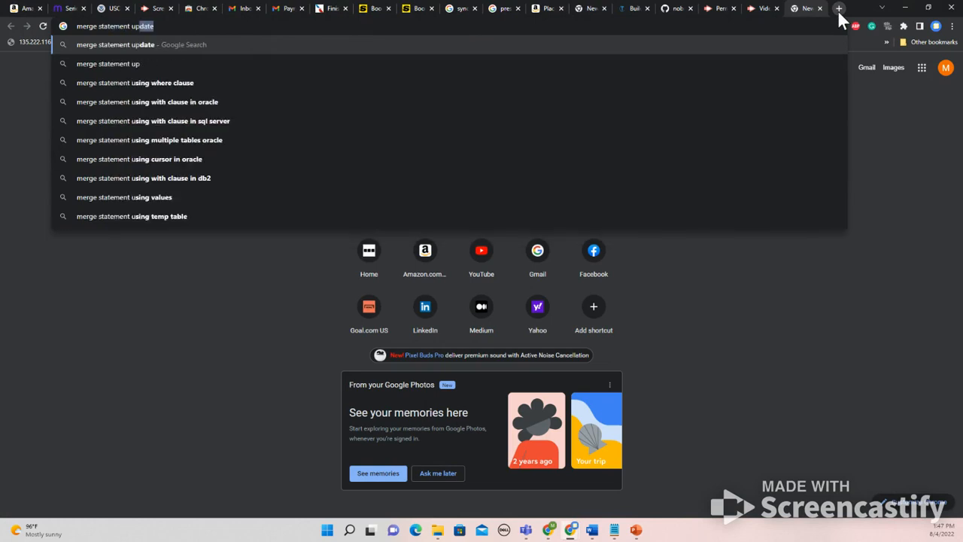
{"action": "type", "text": "sert"}
{"action": "key", "text": "Return"}
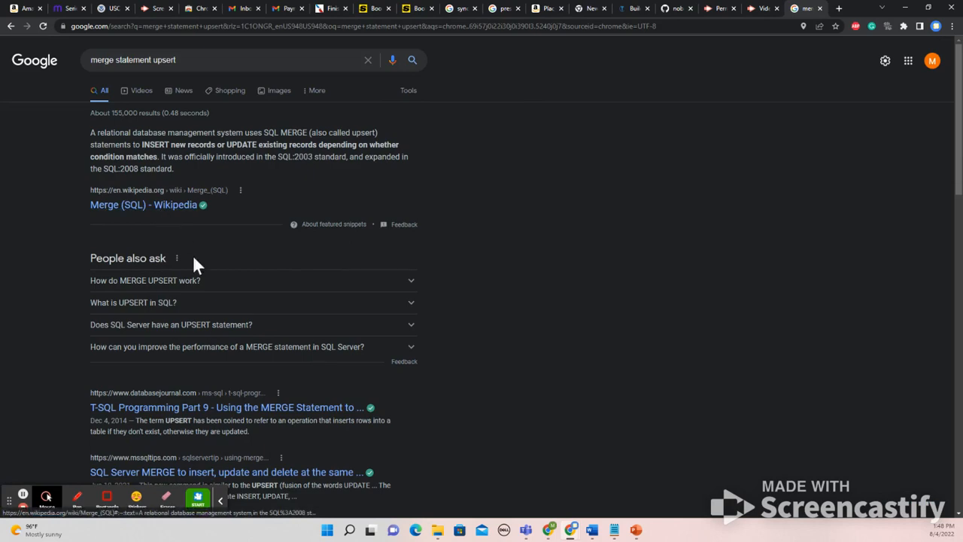
{"action": "scroll", "coordinate": [187, 316], "scroll_direction": "down", "scroll_amount": 1}
{"action": "scroll", "coordinate": [187, 316], "scroll_direction": "down", "scroll_amount": 2}
{"action": "scroll", "coordinate": [200, 271], "scroll_direction": "up", "scroll_amount": 2}
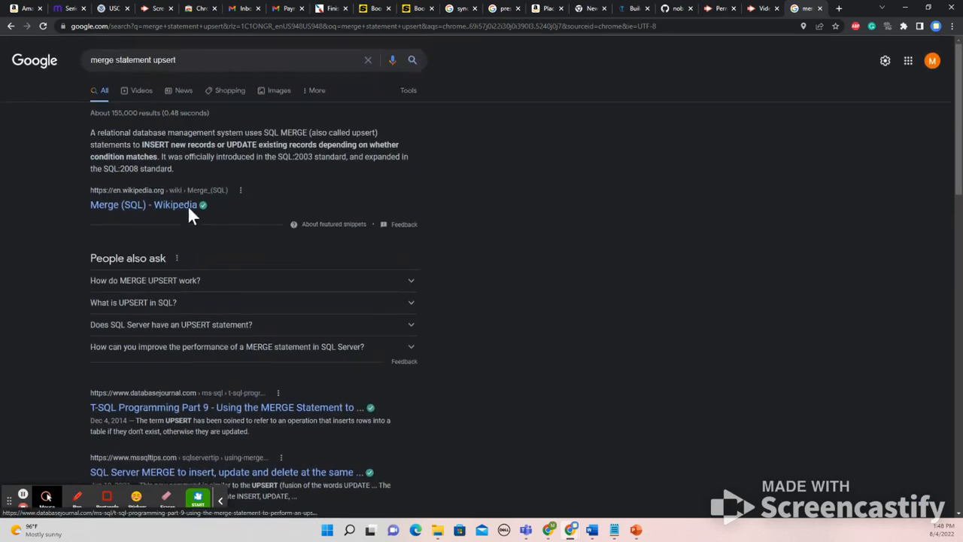
Refine the Google search by adding "sql" to "merge statement upsert"
{"action": "left_click", "coordinate": [192, 60]}
{"action": "type", "text": "sq"}
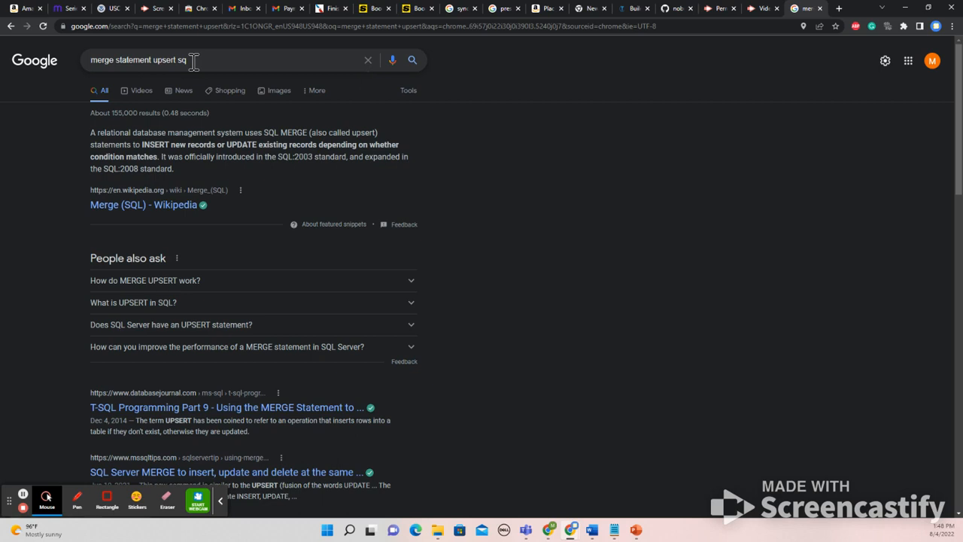
{"action": "left_click", "coordinate": [207, 57]}
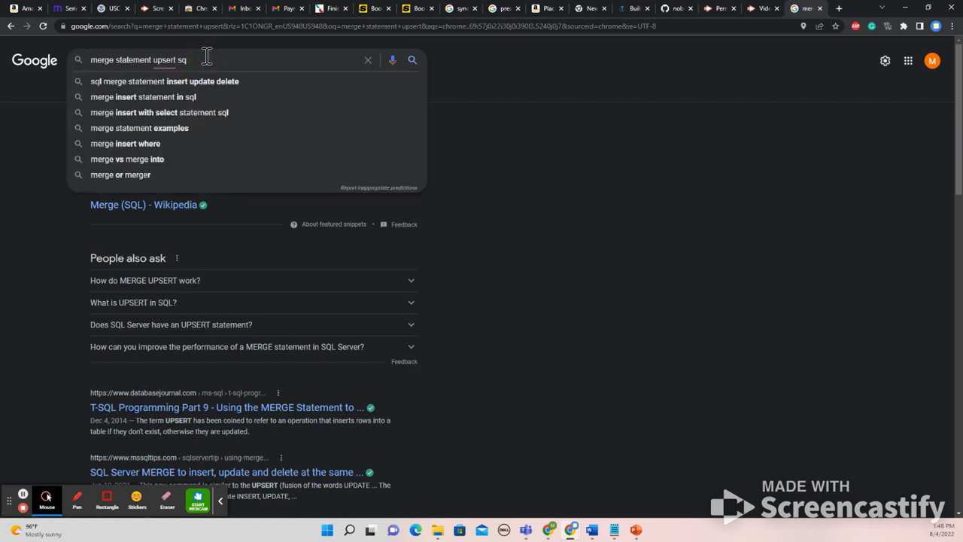
{"action": "type", "text": "l]"}
{"action": "key", "text": "Return"}
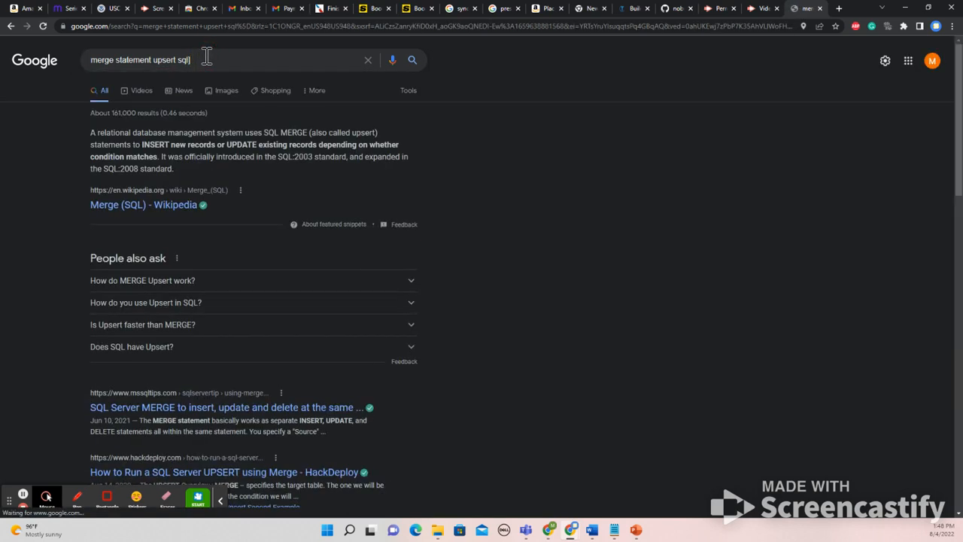
Open the MSSQLTips article on SQL Server MERGE and examine its example for synchronizing a target table with a source table
{"action": "left_click", "coordinate": [200, 412]}
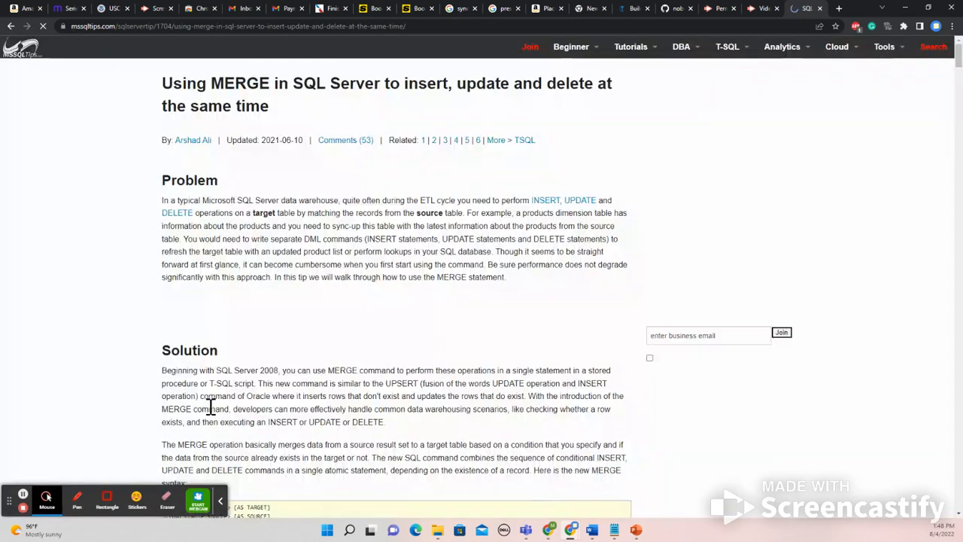
{"action": "scroll", "coordinate": [318, 299], "scroll_direction": "down", "scroll_amount": 5}
{"action": "scroll", "coordinate": [318, 299], "scroll_direction": "down", "scroll_amount": 1}
{"action": "left_click_drag", "start_coordinate": [167, 155], "coordinate": [278, 218]}
{"action": "scroll", "coordinate": [293, 276], "scroll_direction": "down", "scroll_amount": 5}
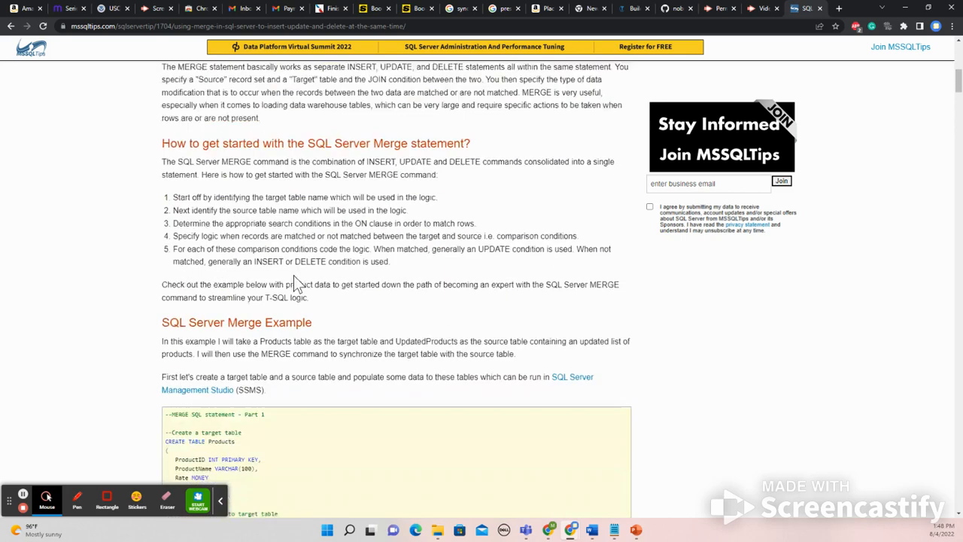
{"action": "scroll", "coordinate": [293, 275], "scroll_direction": "down", "scroll_amount": 4}
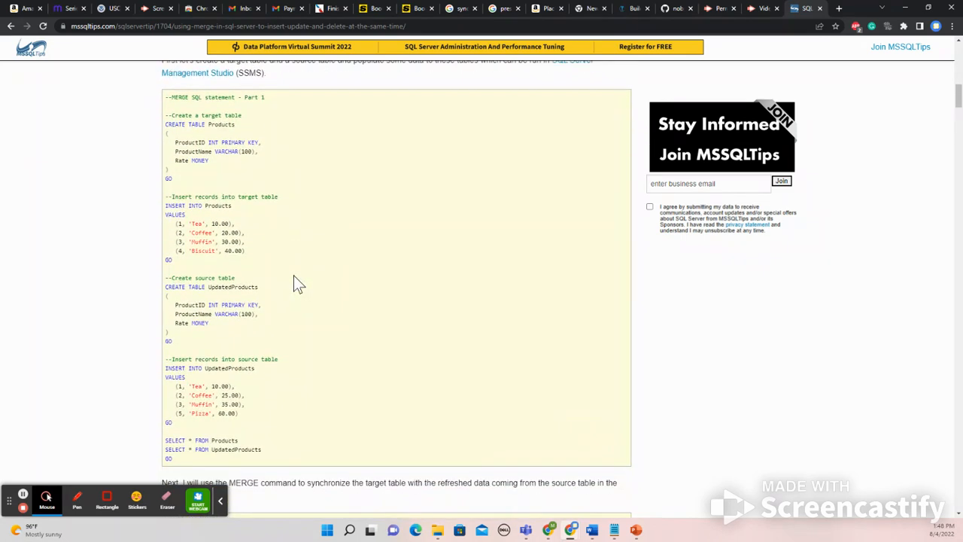
{"action": "scroll", "coordinate": [294, 275], "scroll_direction": "down", "scroll_amount": 2}
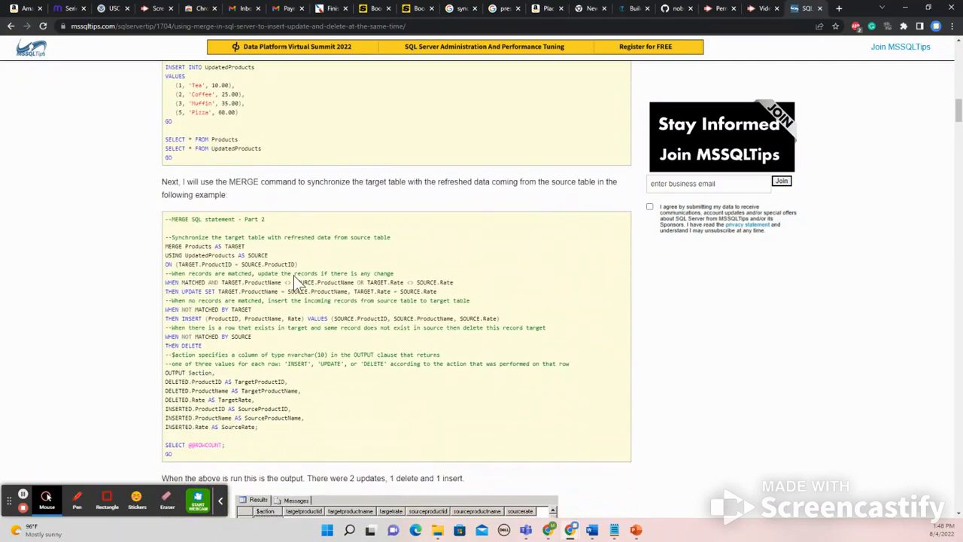
{"action": "scroll", "coordinate": [259, 269], "scroll_direction": "down", "scroll_amount": 1}
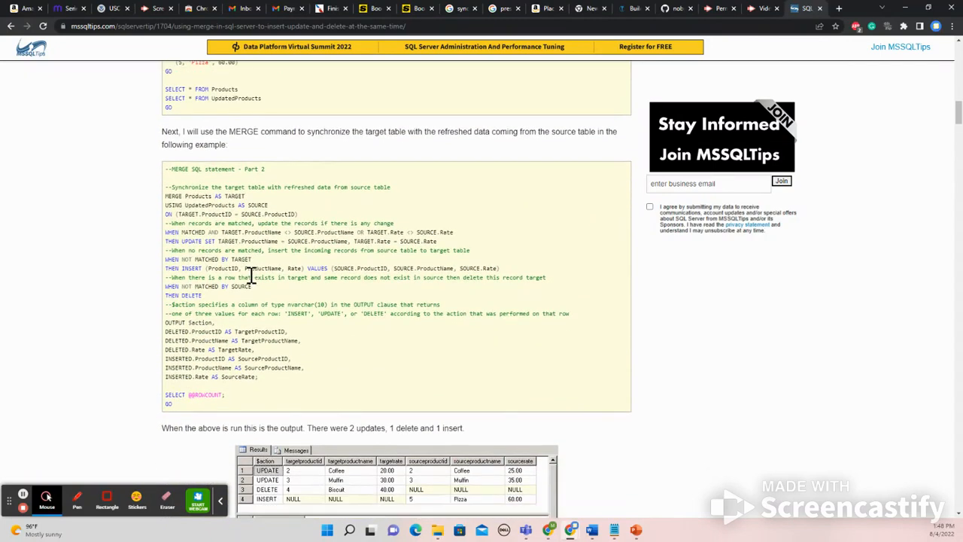
{"action": "scroll", "coordinate": [255, 281], "scroll_direction": "down", "scroll_amount": 2}
{"action": "scroll", "coordinate": [254, 281], "scroll_direction": "up", "scroll_amount": 10}
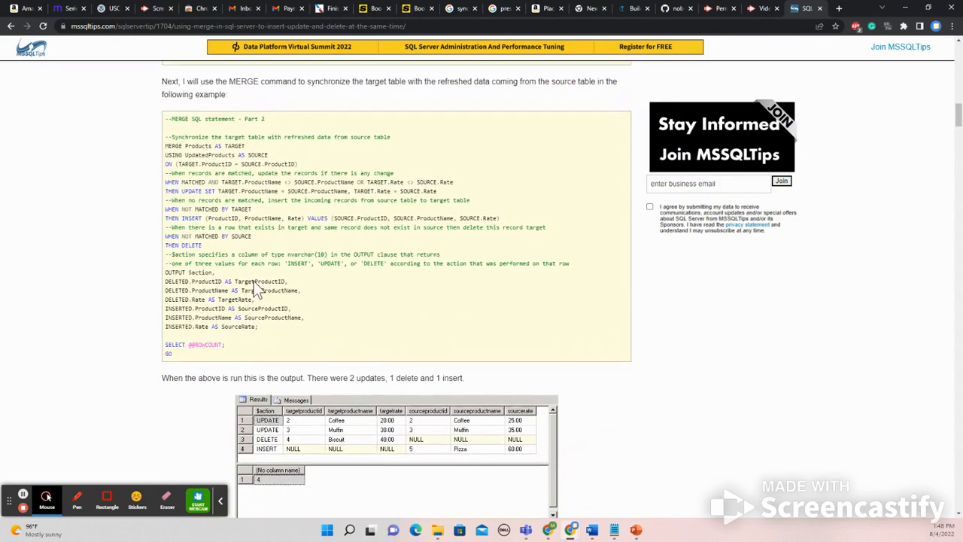
{"action": "scroll", "coordinate": [452, 479], "scroll_direction": "up", "scroll_amount": 3}
Switch back to Data Factory, reposition the Copy data1 activity on the IngestCDC canvas and open its source settings
{"action": "left_click", "coordinate": [550, 530]}
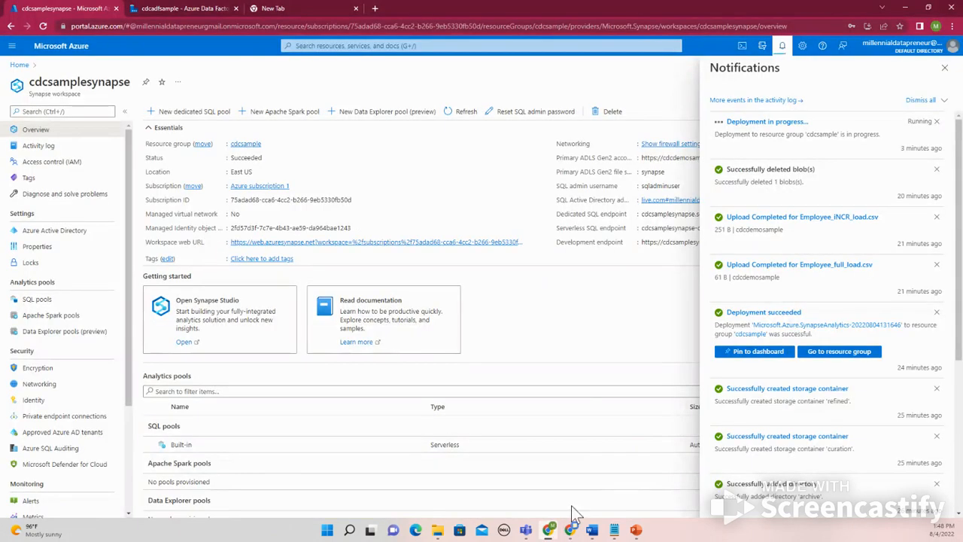
{"action": "left_click", "coordinate": [184, 9]}
{"action": "left_click_drag", "start_coordinate": [611, 155], "coordinate": [564, 184]}
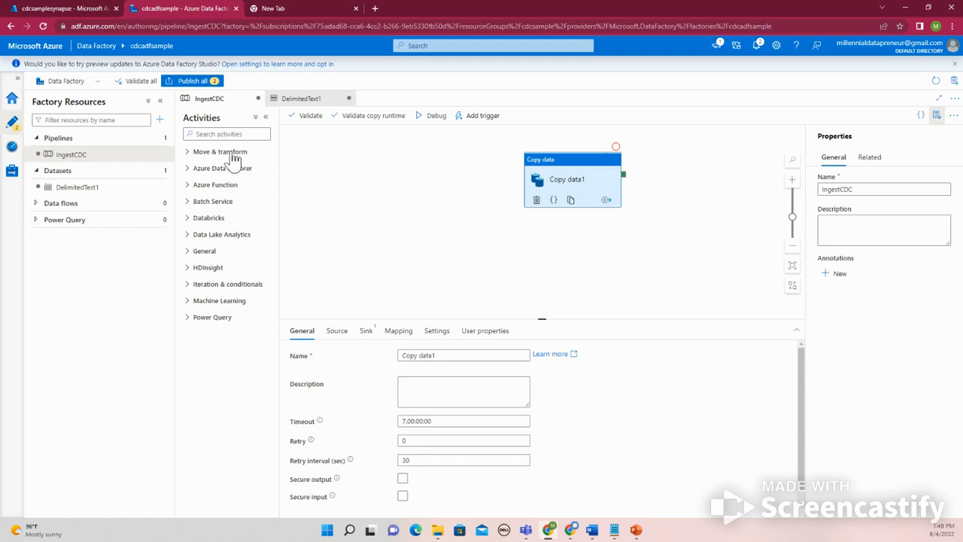
{"action": "left_click", "coordinate": [233, 152]}
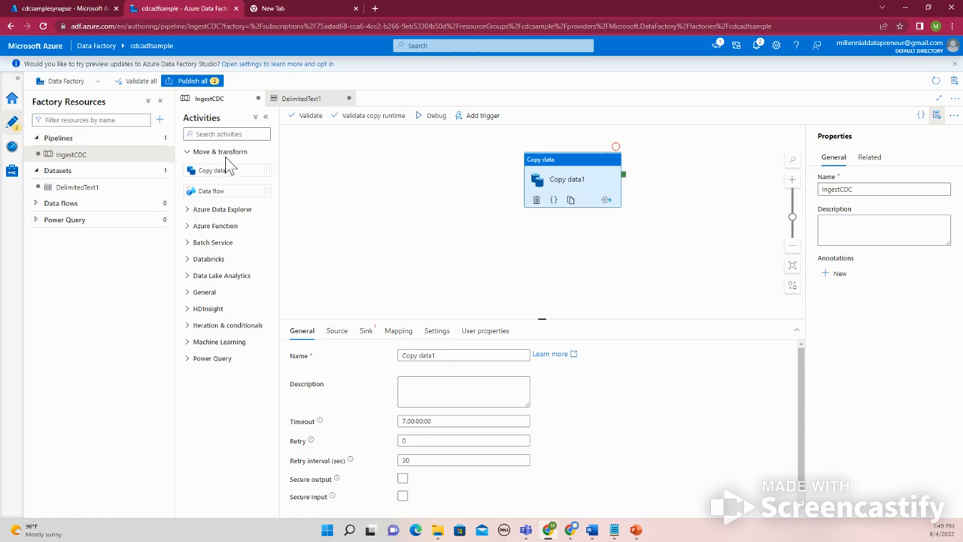
{"action": "left_click", "coordinate": [494, 191]}
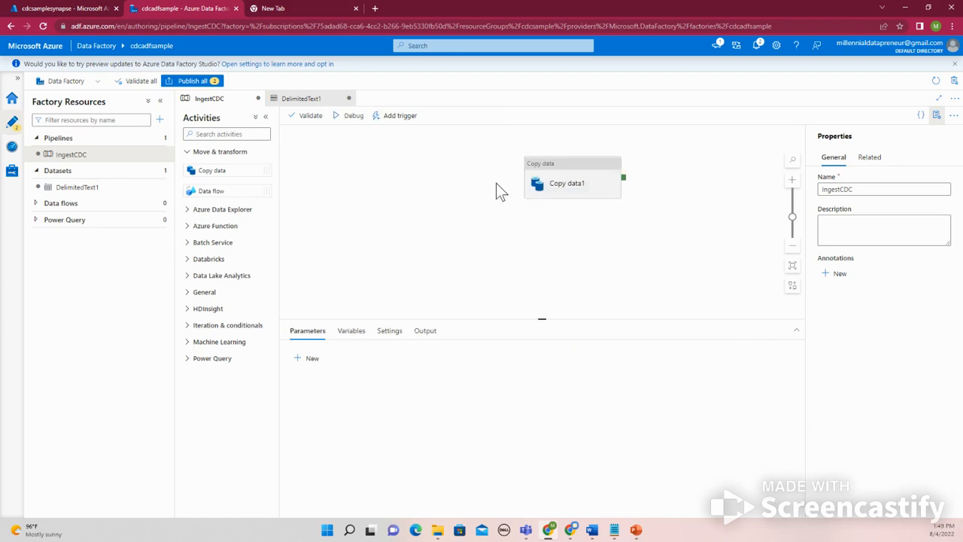
{"action": "left_click", "coordinate": [569, 183]}
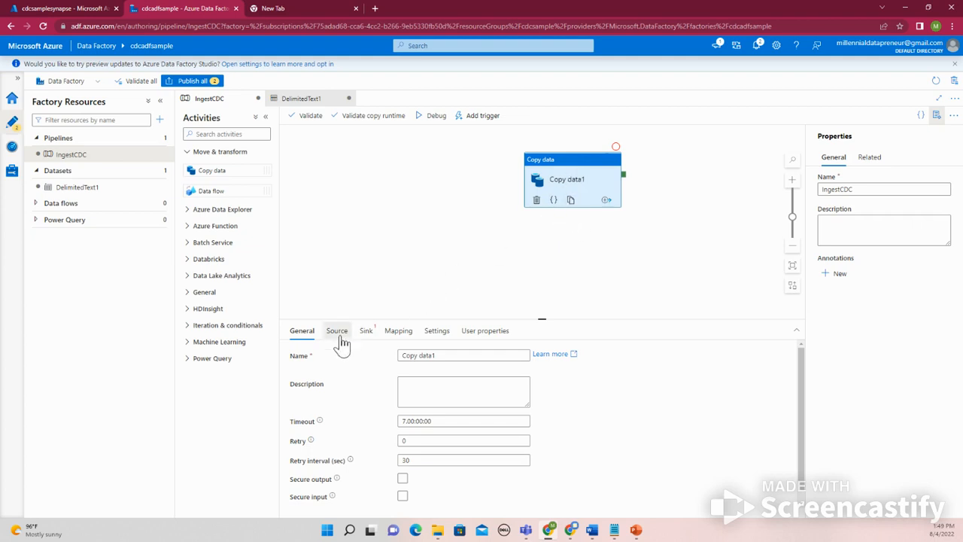
{"action": "left_click", "coordinate": [337, 332]}
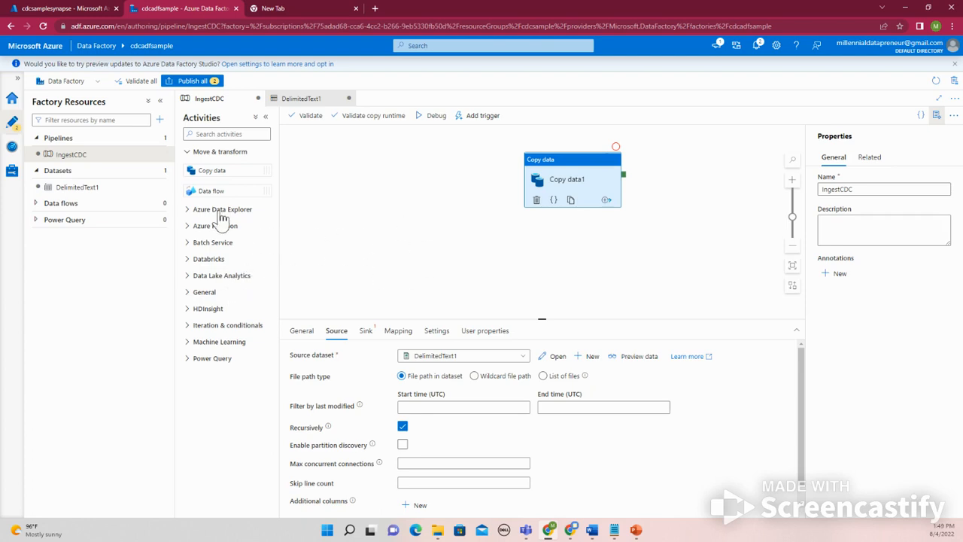
Add a Get Metadata activity from the General activities to the IngestCDC pipeline, to the left of Copy data1
{"action": "left_click", "coordinate": [186, 152]}
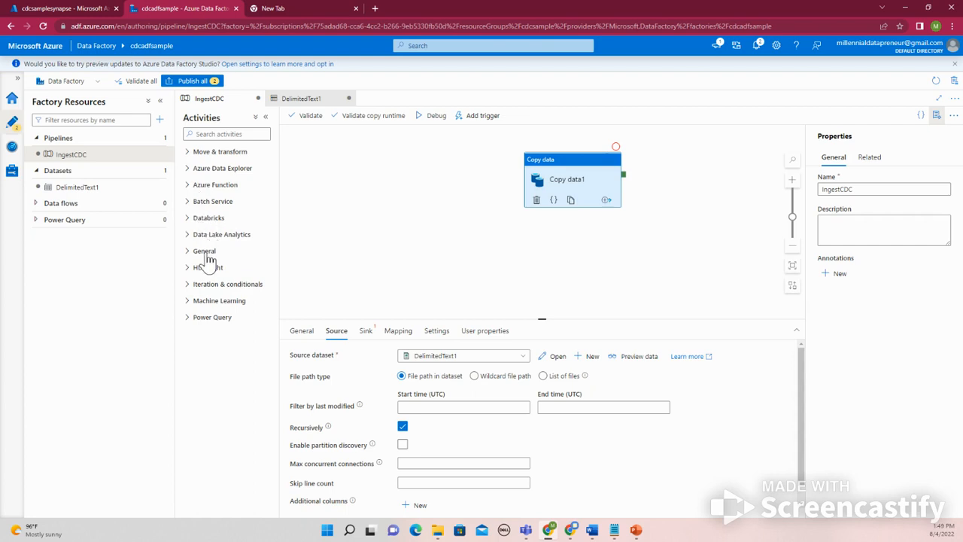
{"action": "left_click", "coordinate": [203, 253]}
{"action": "scroll", "coordinate": [234, 285], "scroll_direction": "down", "scroll_amount": 2}
{"action": "scroll", "coordinate": [234, 286], "scroll_direction": "up", "scroll_amount": 1}
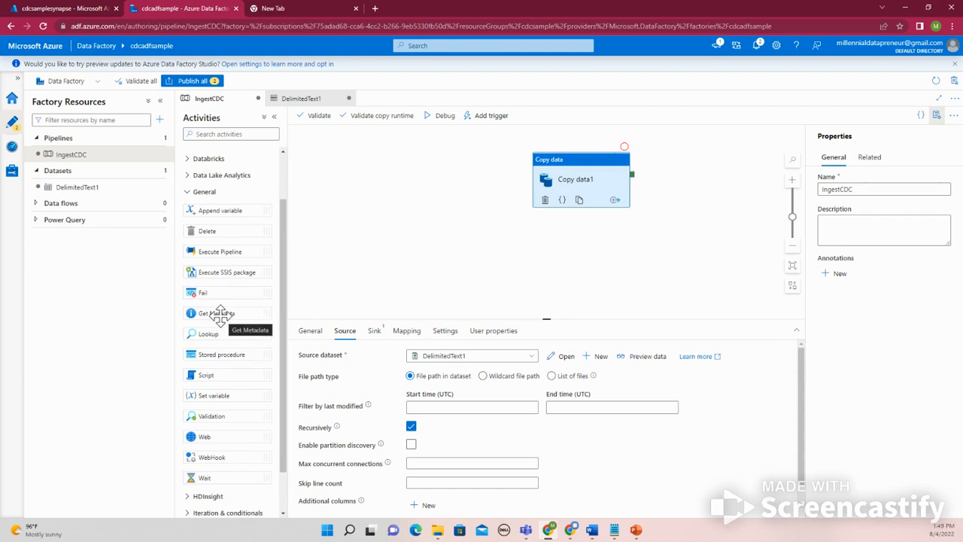
{"action": "left_click_drag", "start_coordinate": [224, 314], "coordinate": [371, 210]}
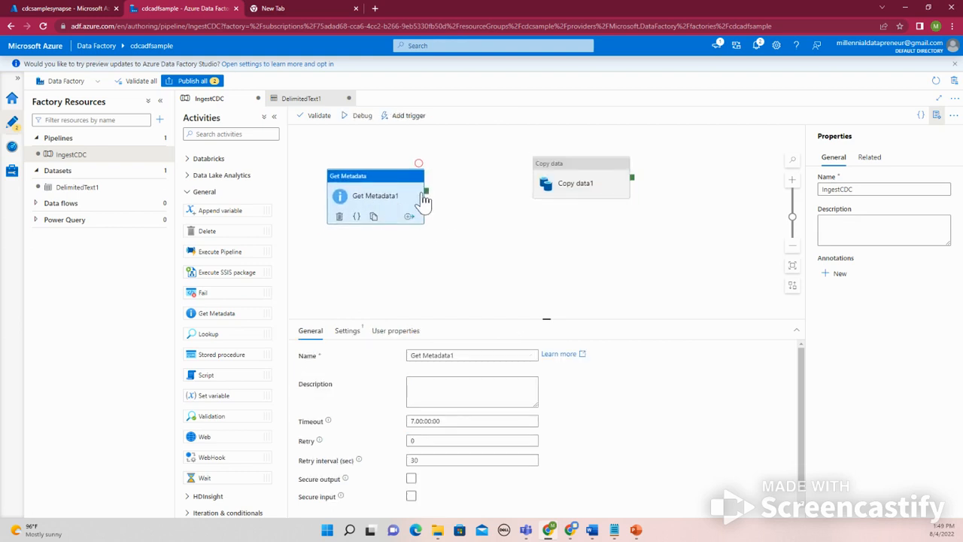
{"action": "left_click_drag", "start_coordinate": [224, 334], "coordinate": [371, 279]}
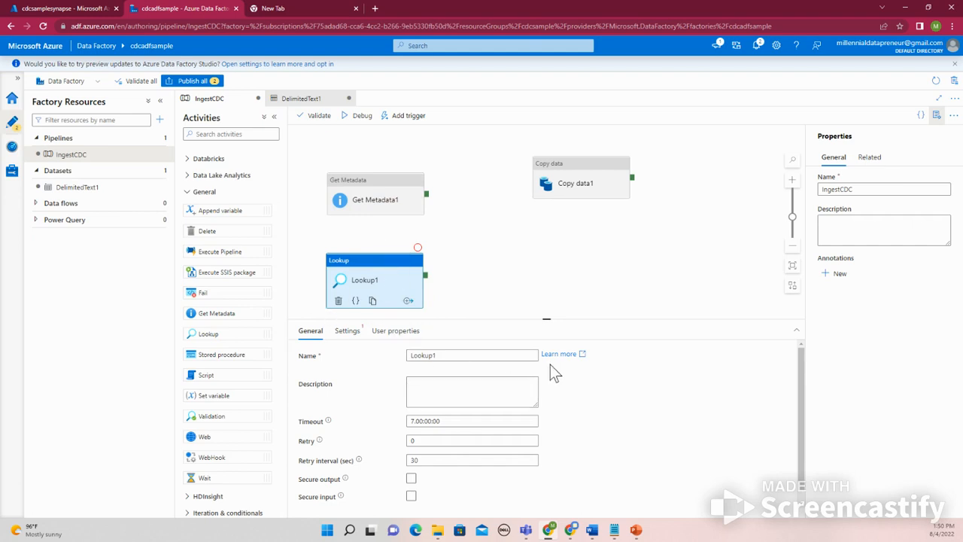
{"action": "left_click_drag", "start_coordinate": [564, 363], "coordinate": [585, 380]}
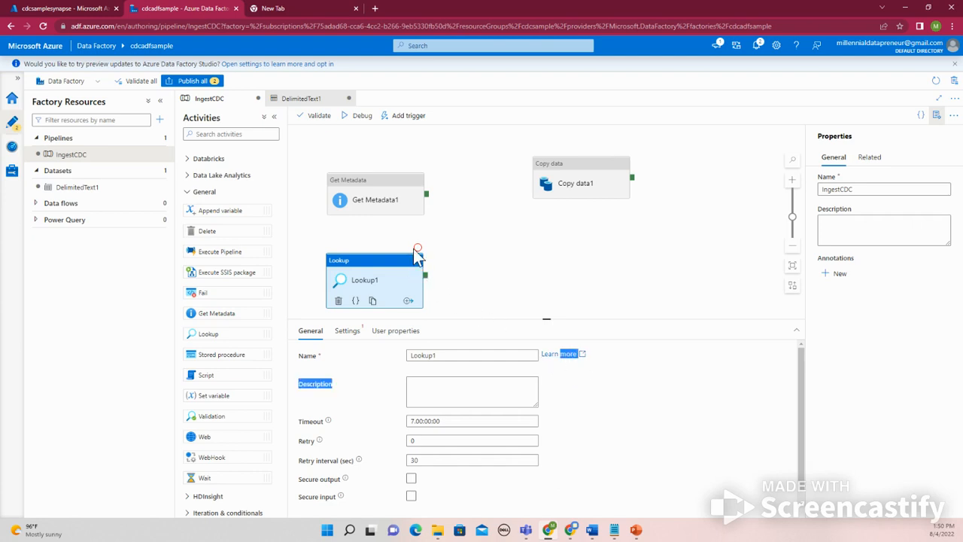
{"action": "key", "text": "Delete"}
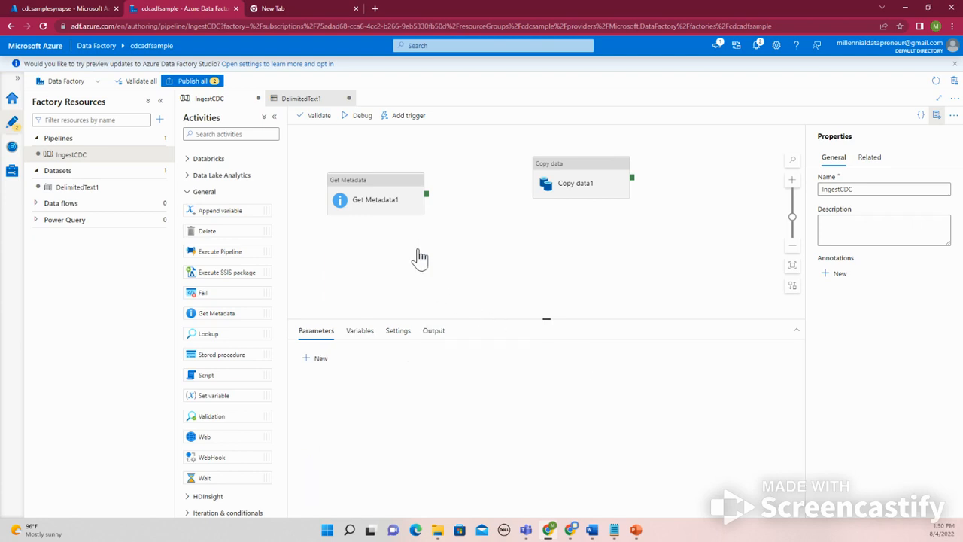
Review the Get Metadata1 activity's general options, dataset settings and user properties
{"action": "left_click", "coordinate": [398, 213]}
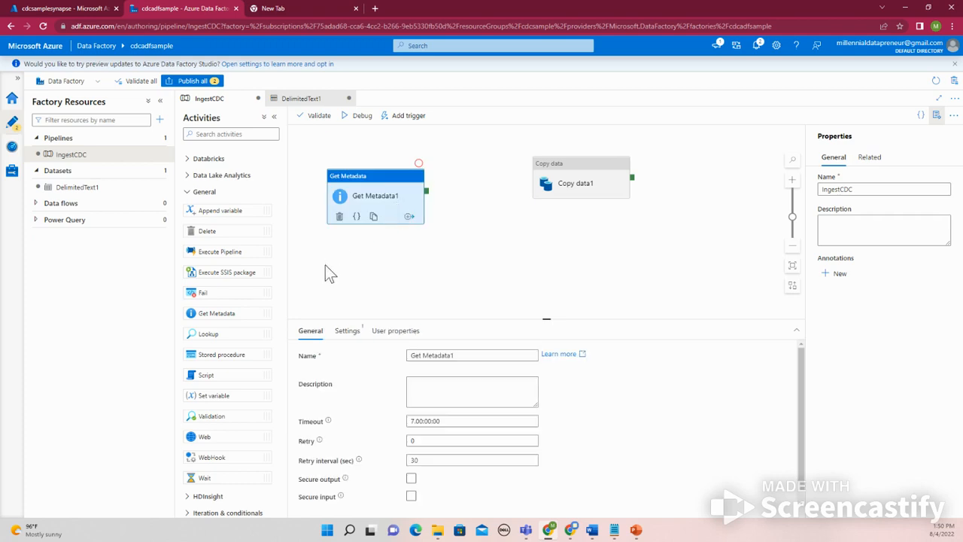
{"action": "scroll", "coordinate": [252, 354], "scroll_direction": "down", "scroll_amount": 1}
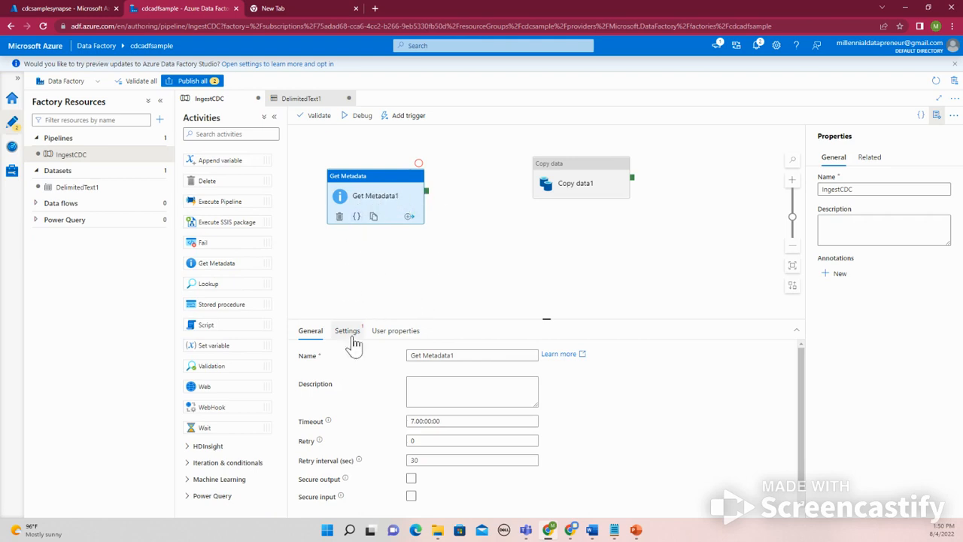
{"action": "left_click", "coordinate": [347, 332]}
{"action": "left_click", "coordinate": [432, 357]}
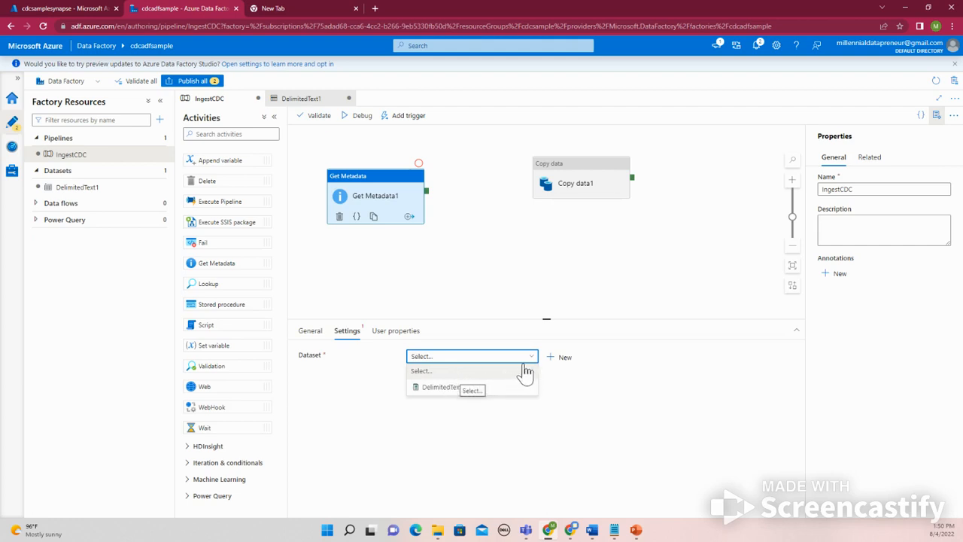
{"action": "left_click", "coordinate": [368, 197]}
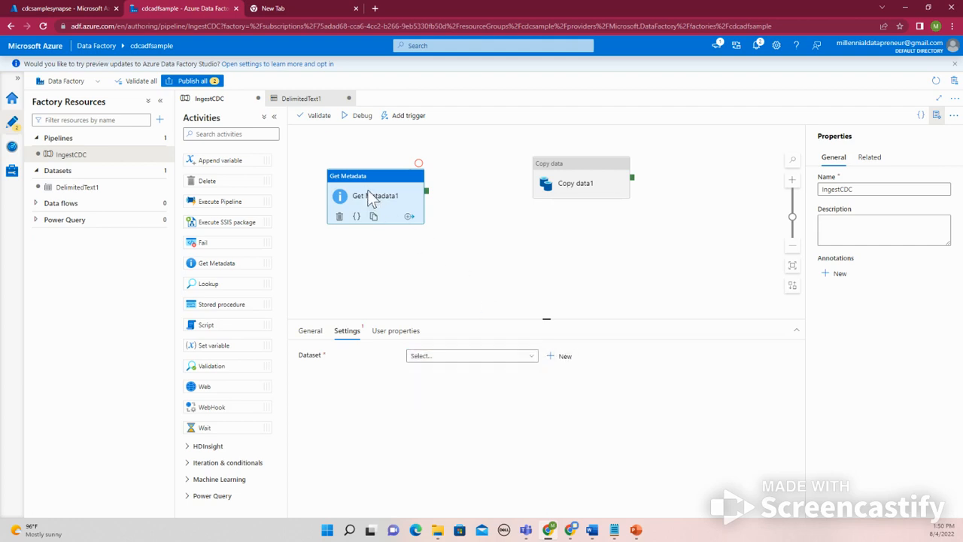
{"action": "left_click", "coordinate": [310, 331]}
{"action": "scroll", "coordinate": [458, 397], "scroll_direction": "down", "scroll_amount": 1}
{"action": "scroll", "coordinate": [458, 396], "scroll_direction": "up", "scroll_amount": 2}
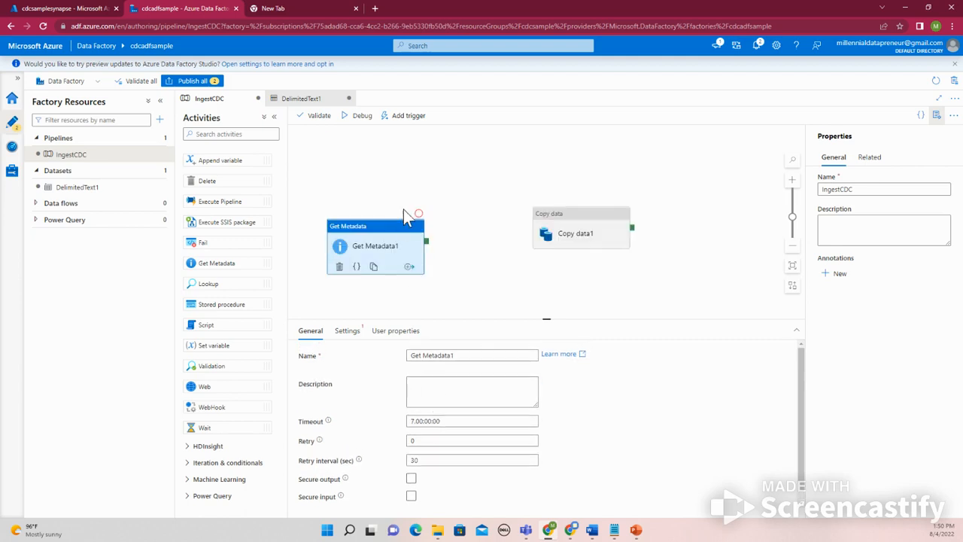
{"action": "left_click", "coordinate": [347, 335]}
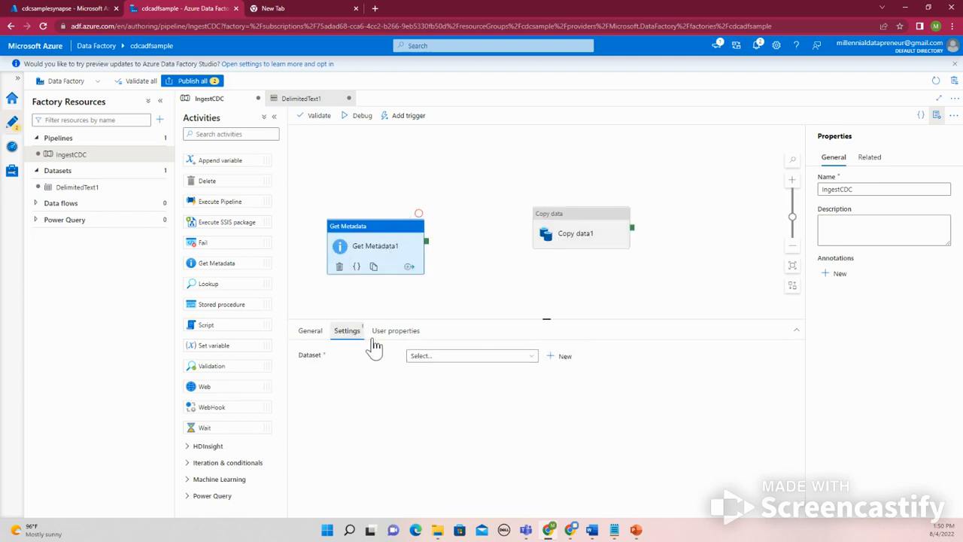
{"action": "left_click", "coordinate": [395, 338]}
{"action": "left_click", "coordinate": [350, 332]}
{"action": "left_click", "coordinate": [525, 357]}
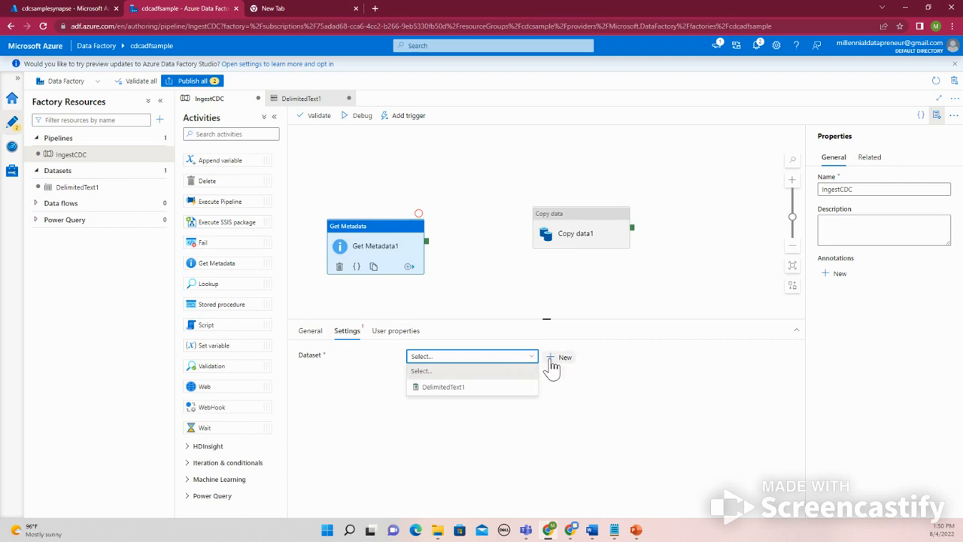
{"action": "left_click", "coordinate": [554, 359]}
{"action": "left_click", "coordinate": [514, 356]}
{"action": "left_click", "coordinate": [933, 504]}
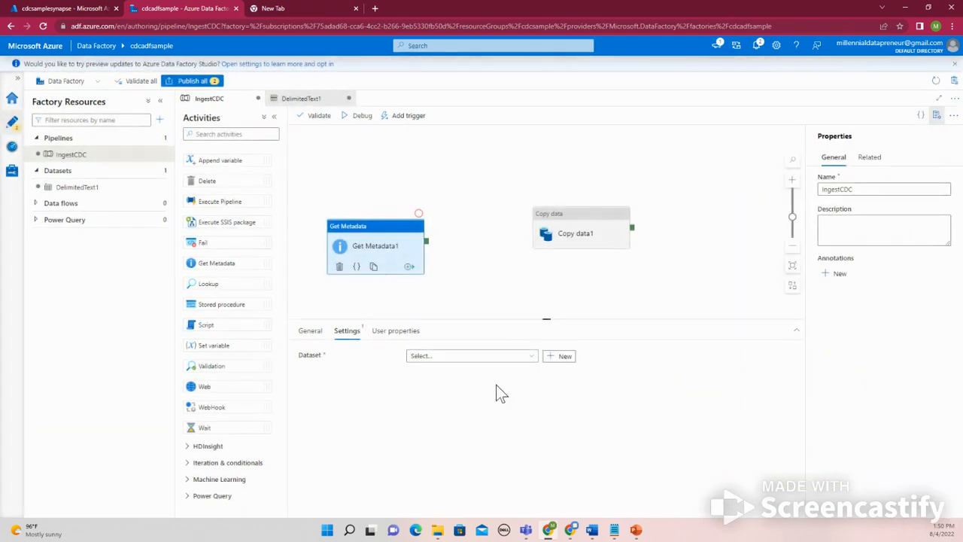
Set DelimitedText1 as the dataset of the Get Metadata1 activity
{"action": "left_click", "coordinate": [484, 359]}
{"action": "left_click", "coordinate": [454, 388]}
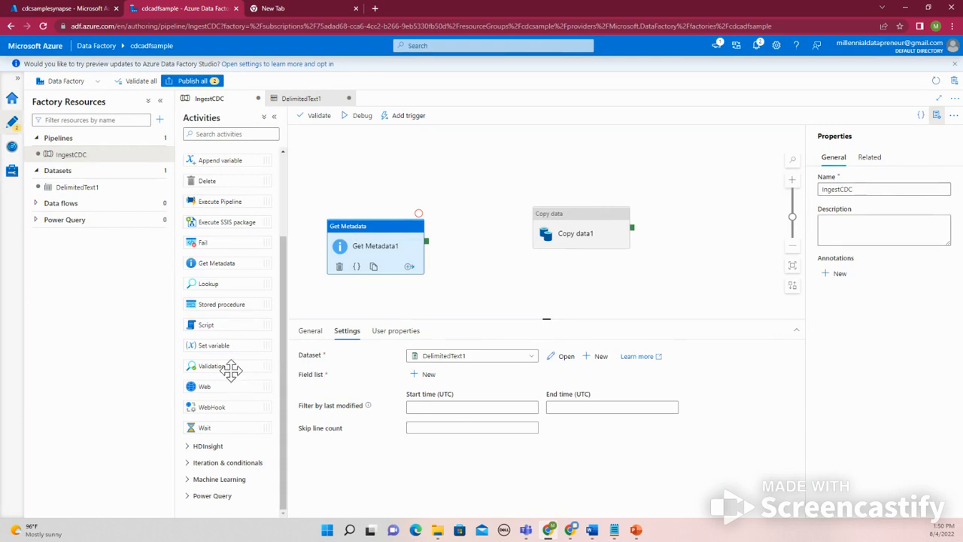
Add a Validation activity below Get Metadata1 and Copy data1, and examine its linked documentation, including syntax and type properties
{"action": "left_click_drag", "start_coordinate": [231, 369], "coordinate": [471, 295]}
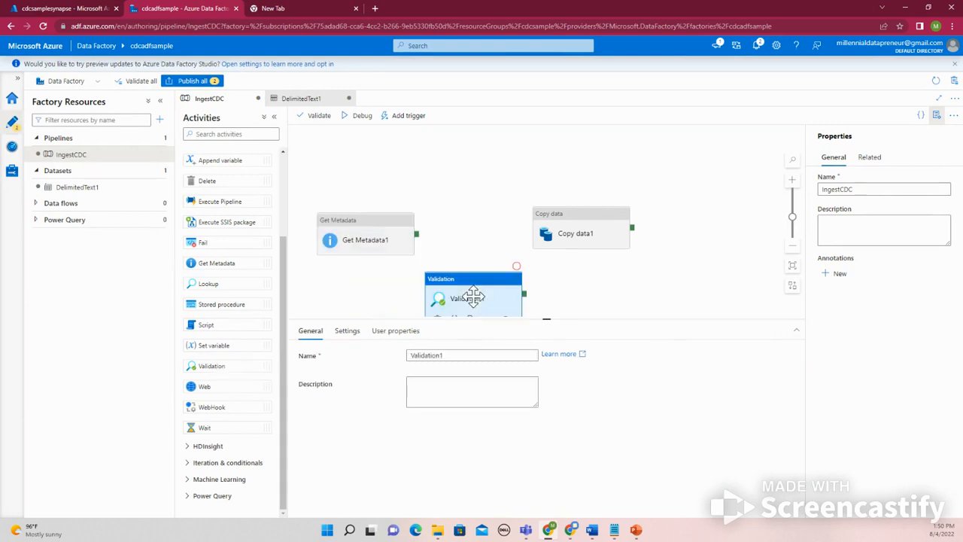
{"action": "left_click", "coordinate": [556, 356]}
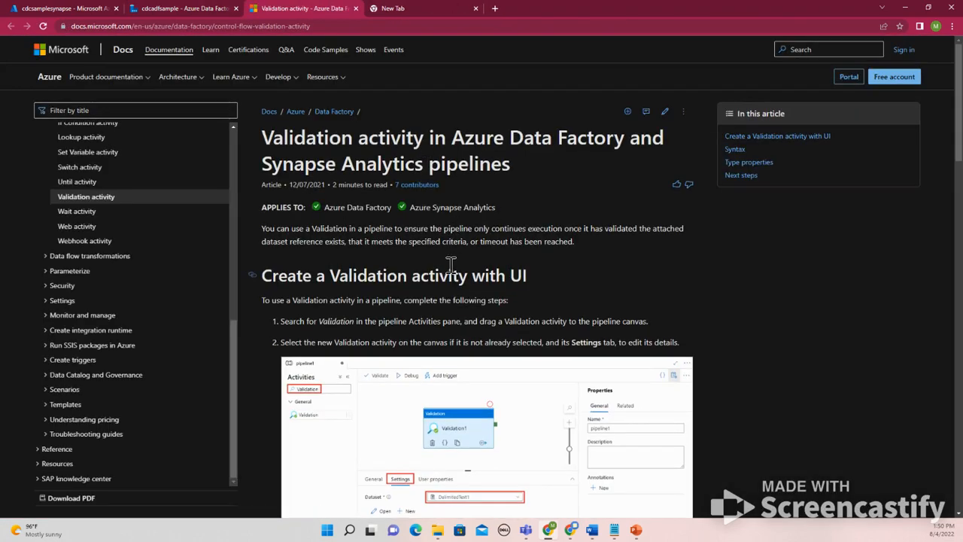
{"action": "scroll", "coordinate": [449, 273], "scroll_direction": "down", "scroll_amount": 2}
{"action": "scroll", "coordinate": [466, 300], "scroll_direction": "up", "scroll_amount": 1}
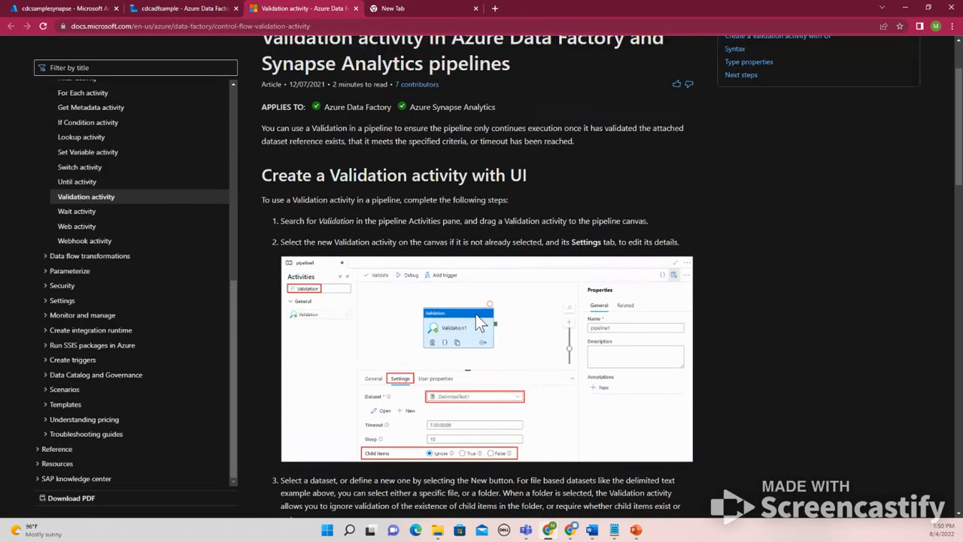
{"action": "scroll", "coordinate": [473, 312], "scroll_direction": "down", "scroll_amount": 6}
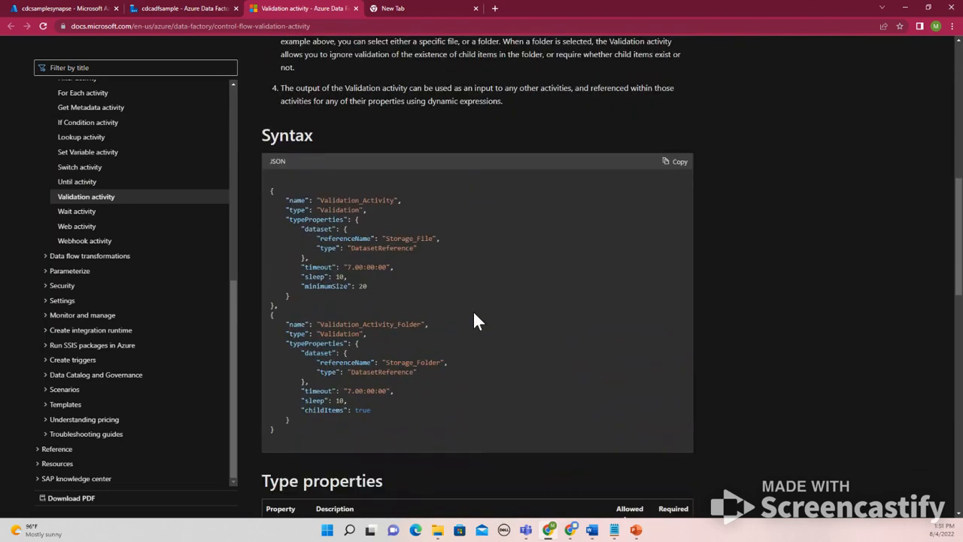
{"action": "scroll", "coordinate": [474, 320], "scroll_direction": "down", "scroll_amount": 3}
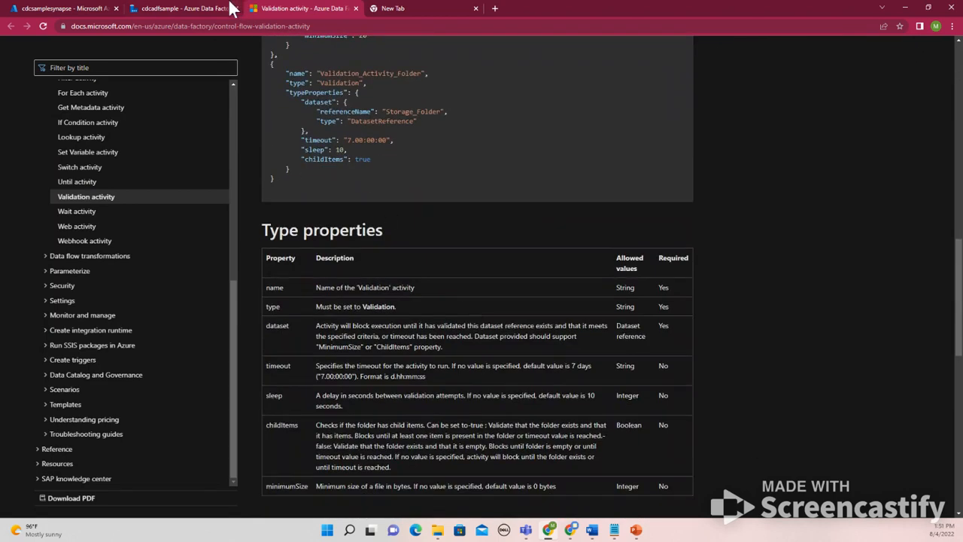
Check the cdcsamplesynapse workspace page in the Azure portal and return to the IngestCDC pipeline in Data Factory
{"action": "left_click", "coordinate": [225, 8]}
{"action": "left_click", "coordinate": [87, 7]}
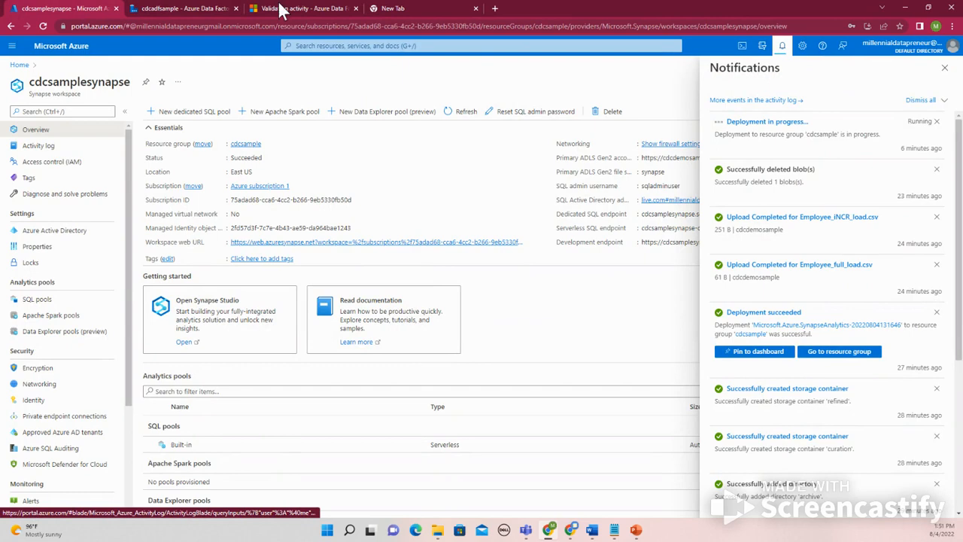
{"action": "left_click", "coordinate": [186, 8]}
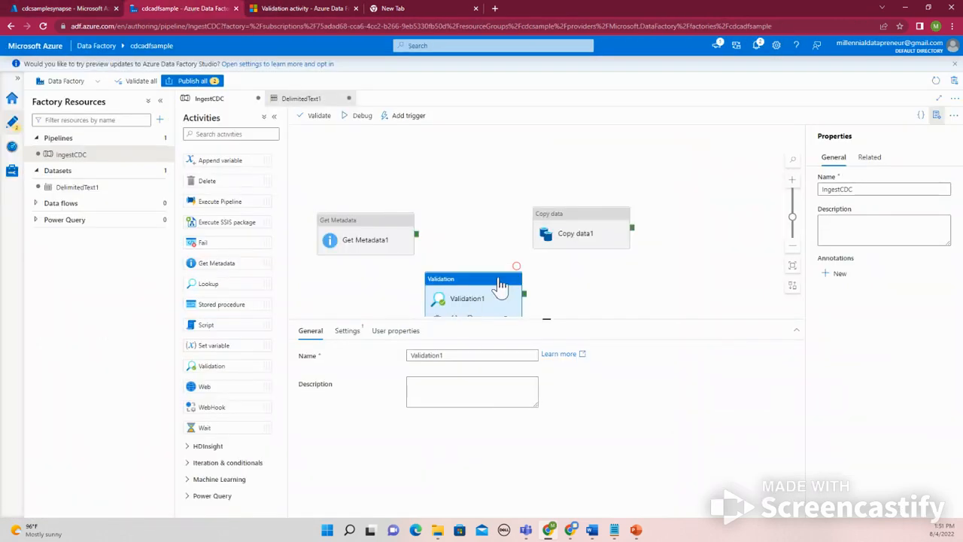